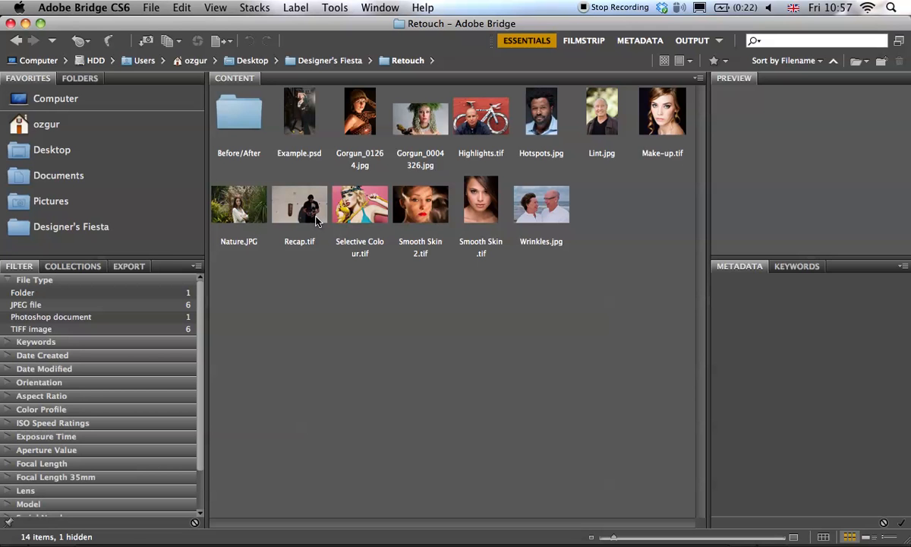
Step: Open Recap.tif from the Retouch folder in Photoshop and collapse the Properties panel to clear the view of the photo
click(311, 217)
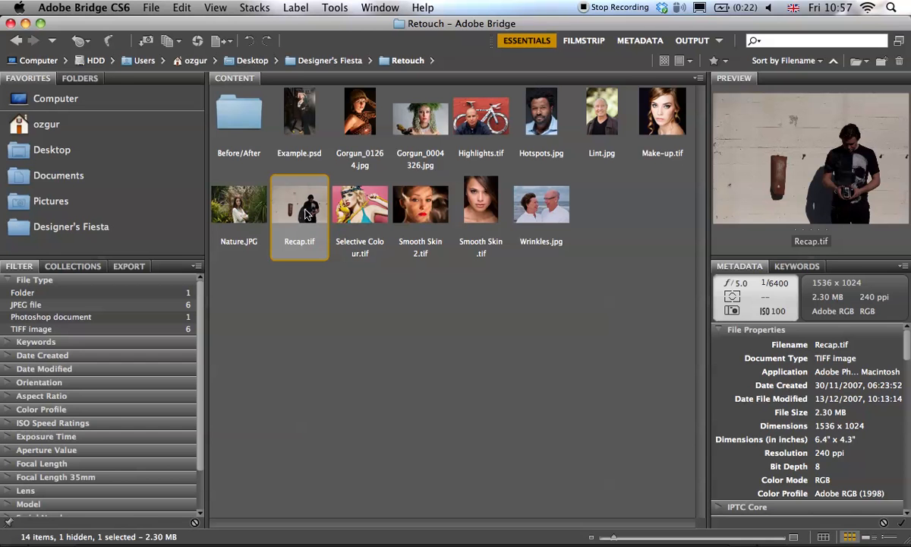
double_click(287, 197)
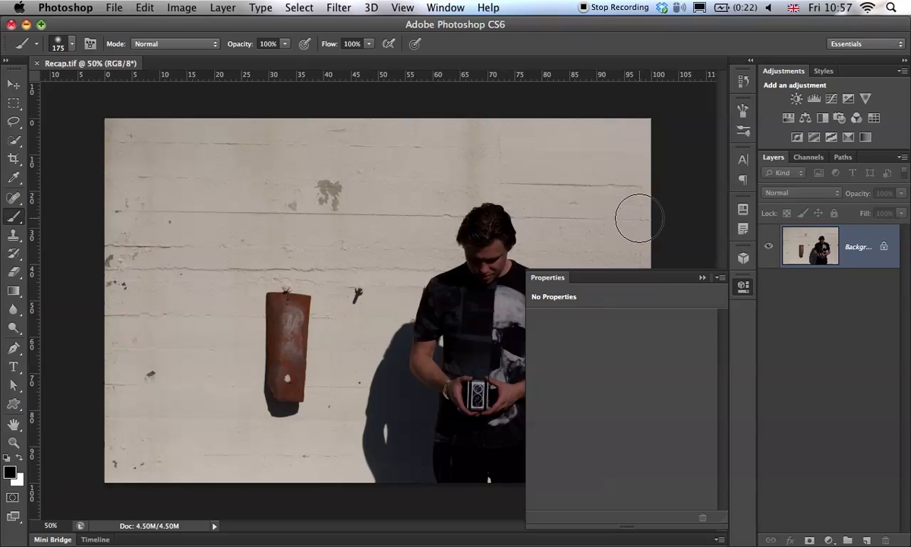
click(702, 277)
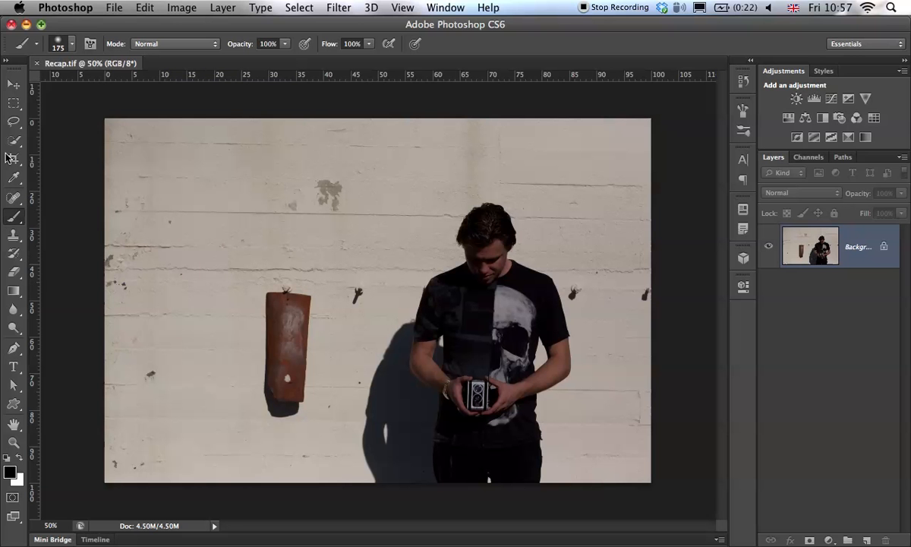
Step: Remove the rusty metal piece with the Patch Tool, using the clean wall to its left as source, and deselect
click(14, 201)
click(72, 221)
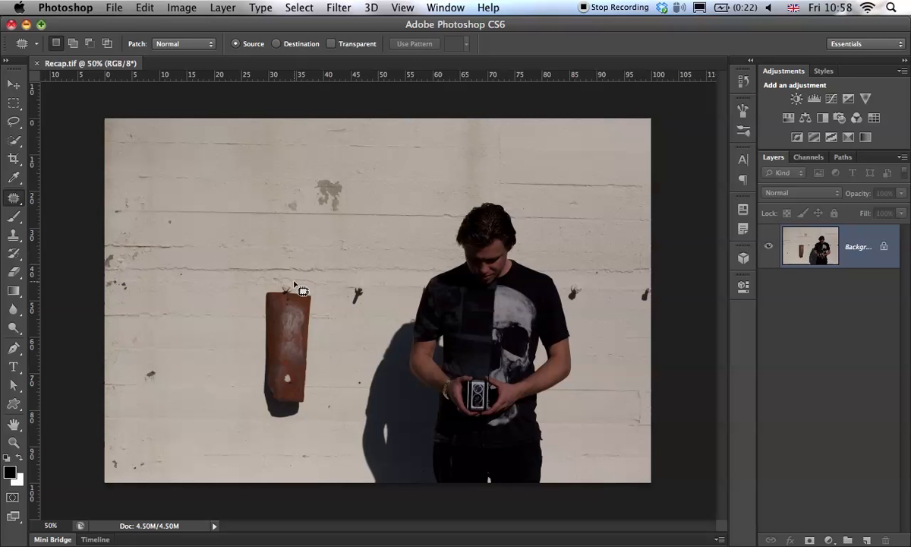
mouse_move(286, 279)
mouse_down()
mouse_move(258, 314)
mouse_move(257, 394)
mouse_move(271, 429)
mouse_move(293, 427)
mouse_move(321, 374)
mouse_move(322, 307)
mouse_move(289, 280)
mouse_up()
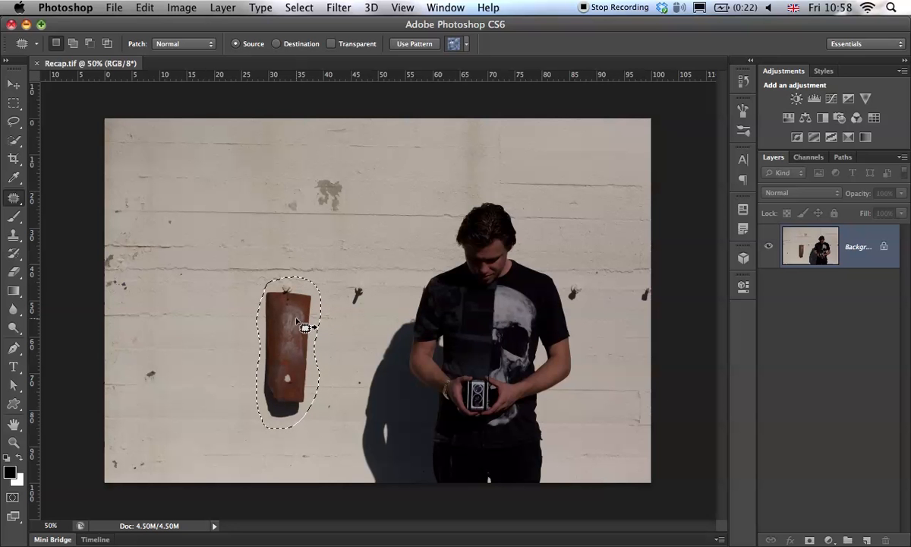
drag(304, 325, 209, 317)
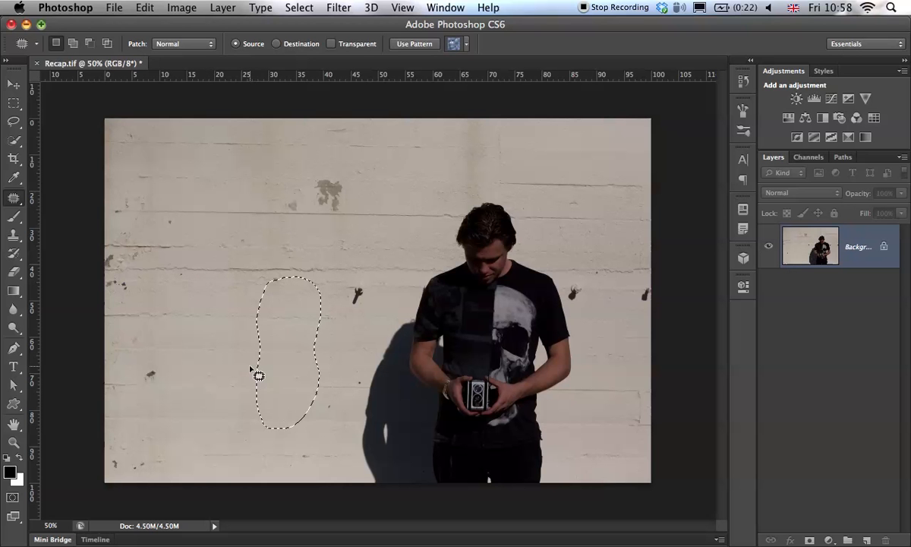
click(196, 301)
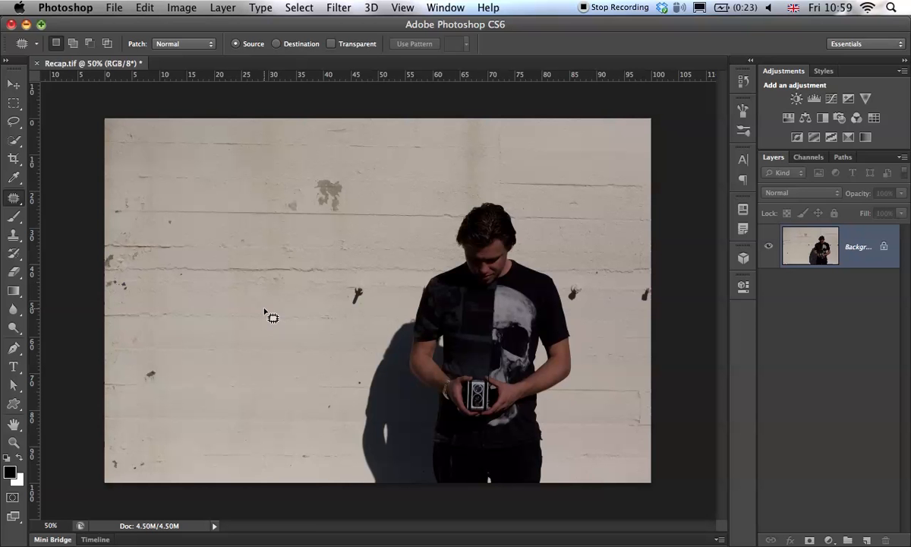
Step: Compare the patched wall area before and after by stepping the edit back and forth, and clear the selection
key(super+space)
drag(252, 313, 364, 322)
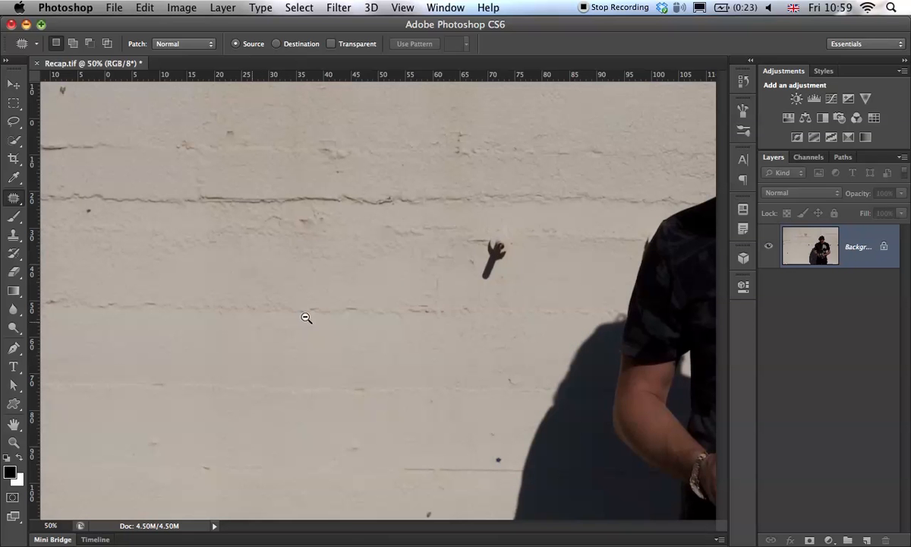
key(super+alt+z)
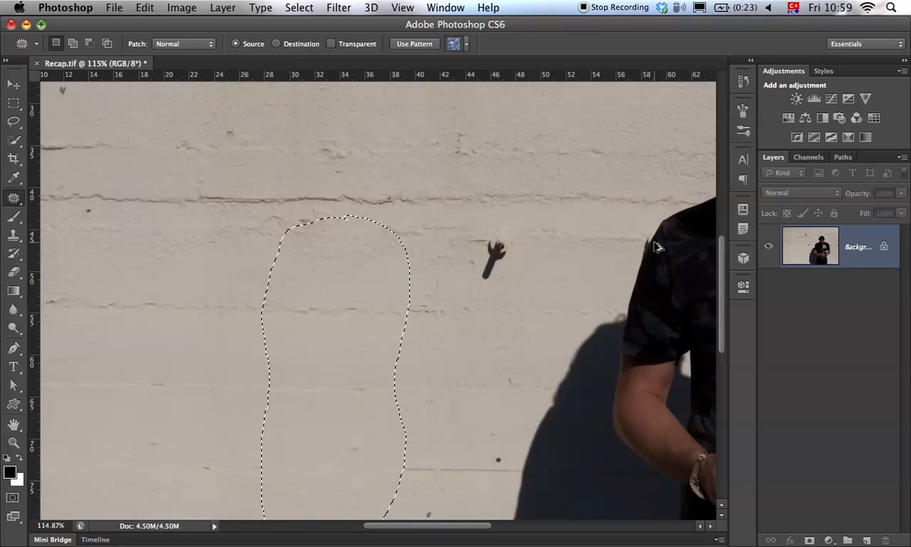
key(super+alt+z)
key(super+z)
key(super+z)
key(super+z)
key(super+z)
key(super+z)
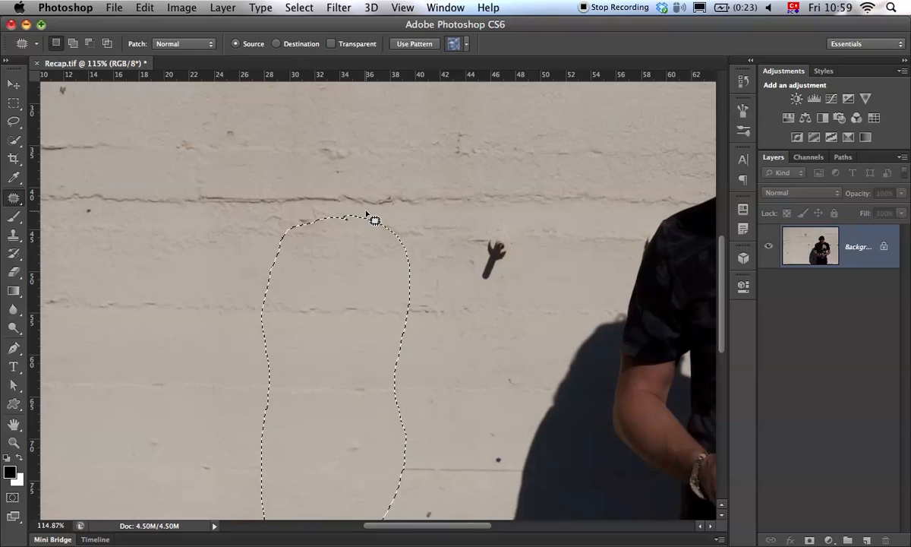
key(super+d)
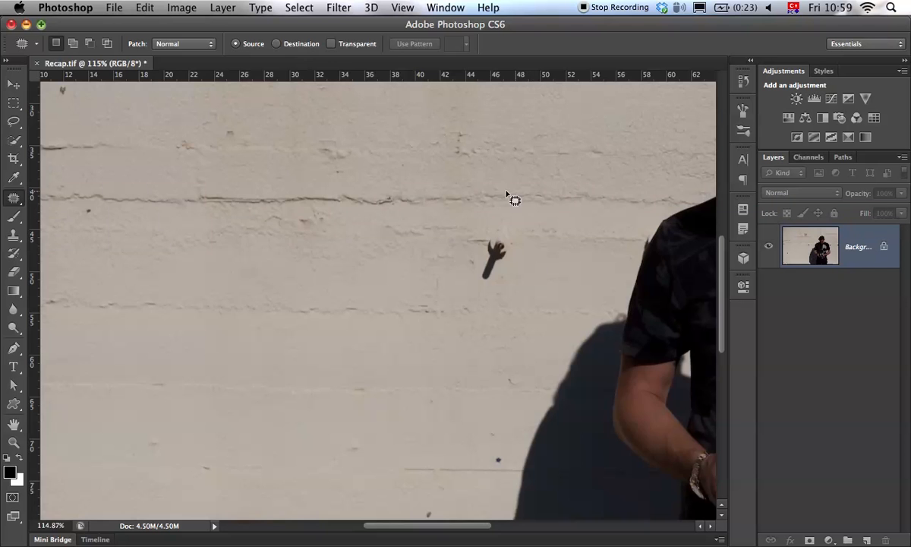
Step: Pan across the wall and zoom out to 6.25% to view the whole photo
mouse_move(485, 232)
mouse_down()
mouse_move(467, 345)
mouse_move(504, 267)
mouse_move(483, 197)
mouse_up()
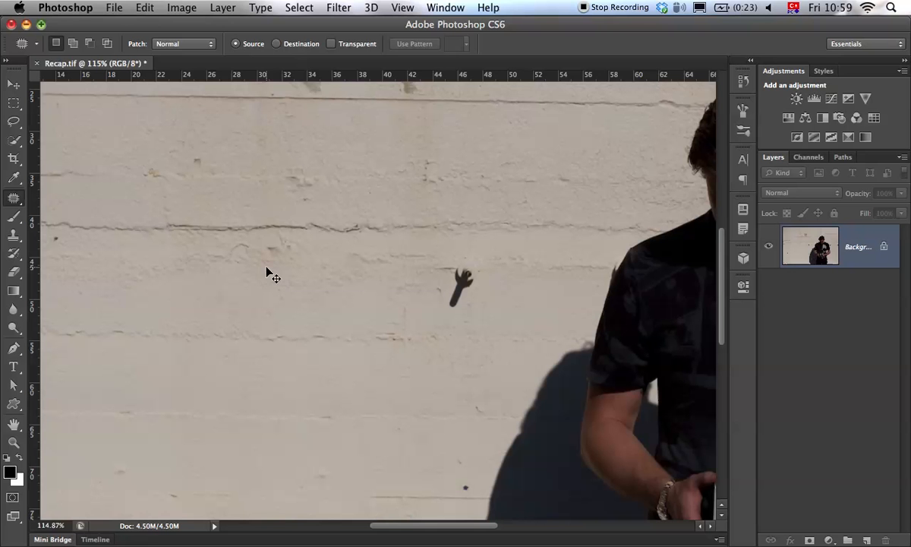
key(super+space)
key(super+space)
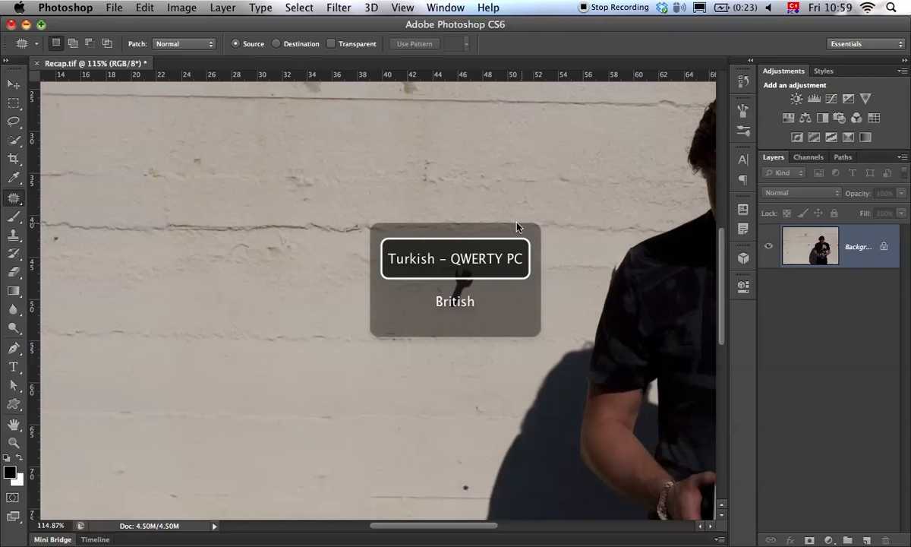
key(super+space)
key(super+space)
drag(512, 165, 438, 183)
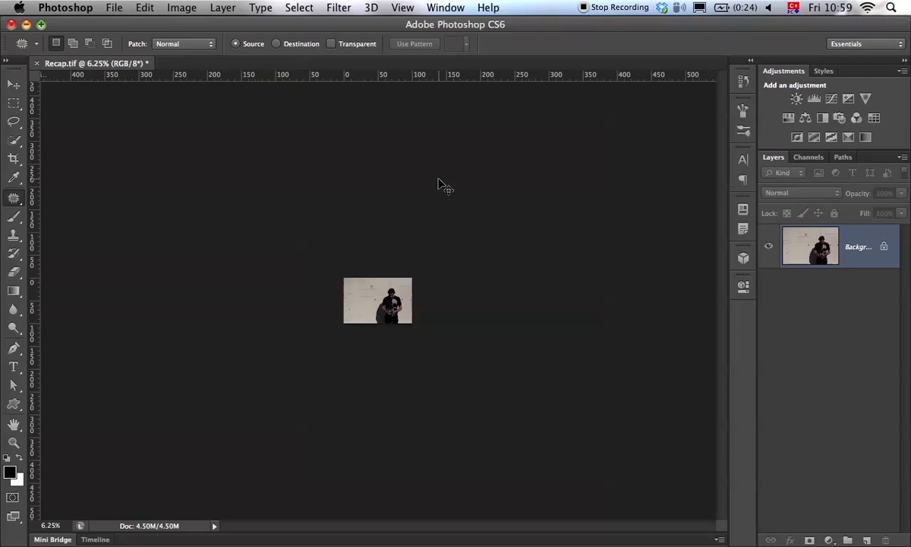
Step: Zoom in stepwise to 500% for a close view of the wall beside the dark hook
key(super+plus)
key(super+plus)
key(super+plus)
key(super+plus)
key(super+plus)
key(super+plus)
key(super+plus)
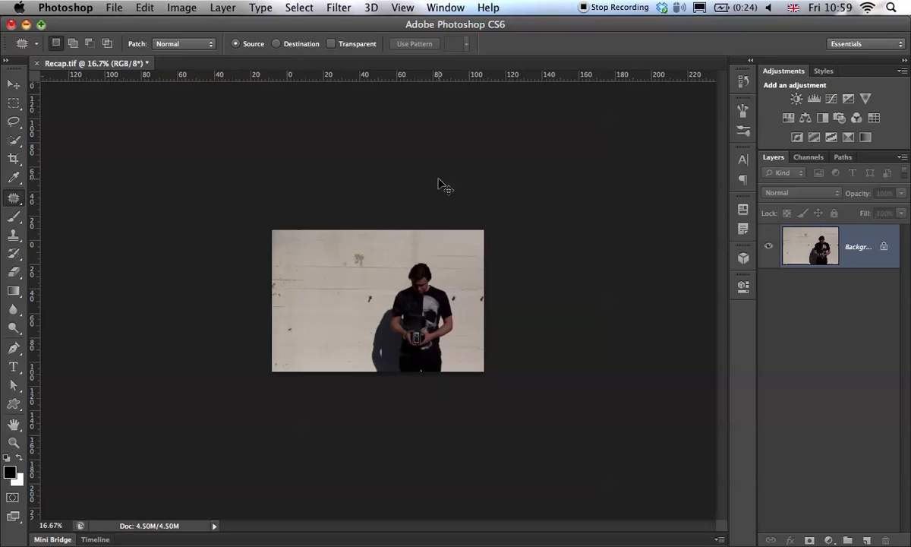
key(super+plus)
key(super+plus)
key(super+plus)
key(super+plus)
key(super+plus)
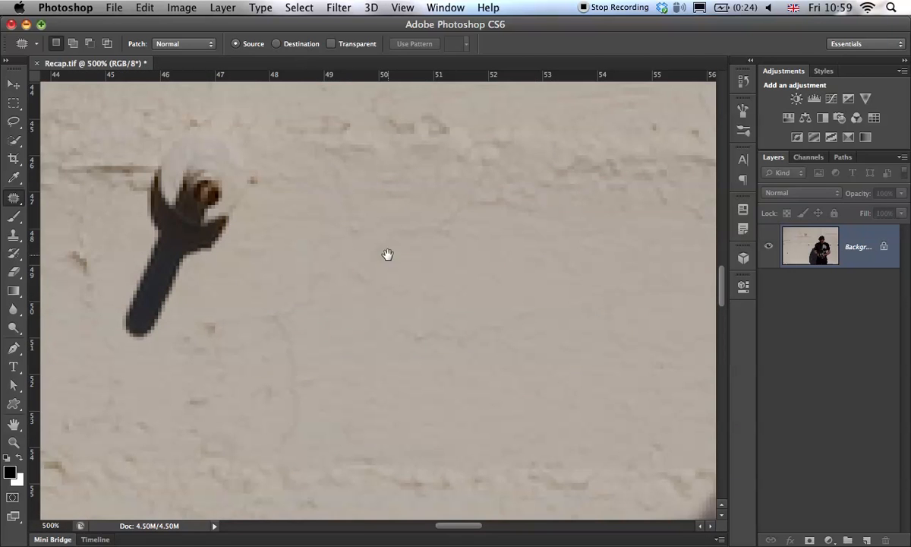
Step: Inspect the wall and the edge of the man's hair at high magnification, and return to an overview of the photo
drag(386, 254, 37, 338)
drag(266, 173, 137, 363)
drag(375, 206, 222, 312)
drag(459, 264, 353, 287)
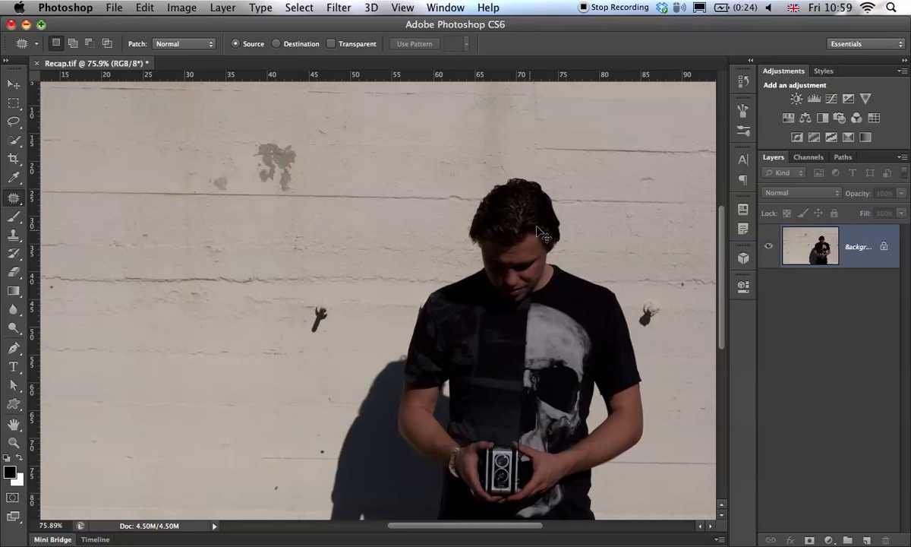
key(super+space)
drag(562, 237, 675, 198)
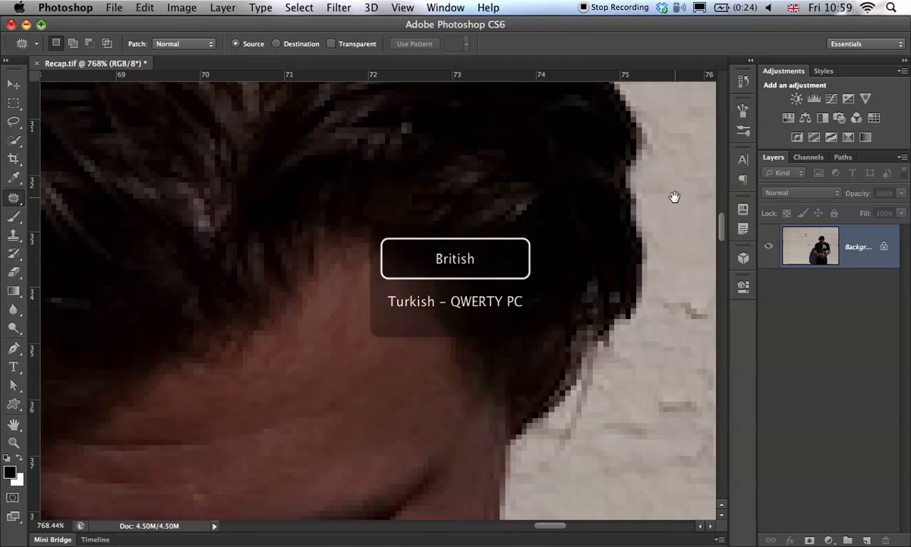
key(super+space)
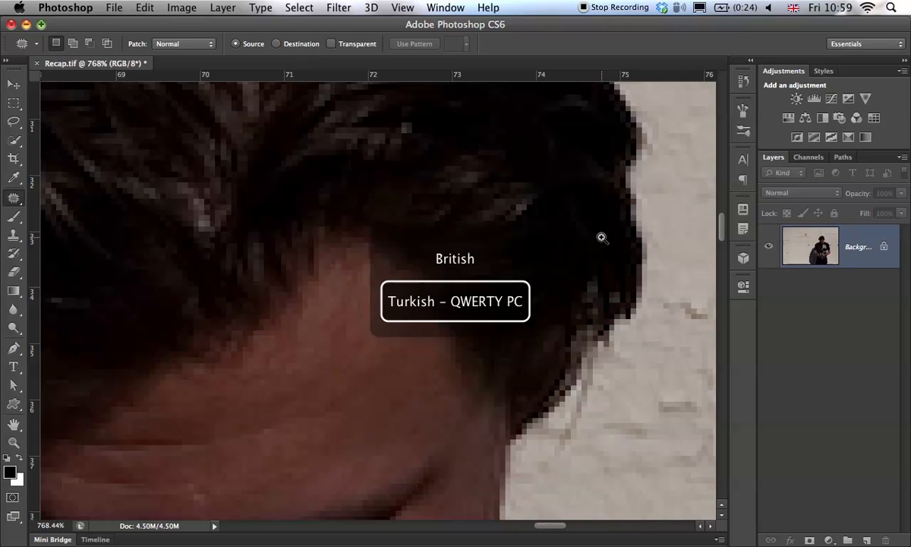
drag(599, 238, 429, 268)
drag(207, 360, 496, 264)
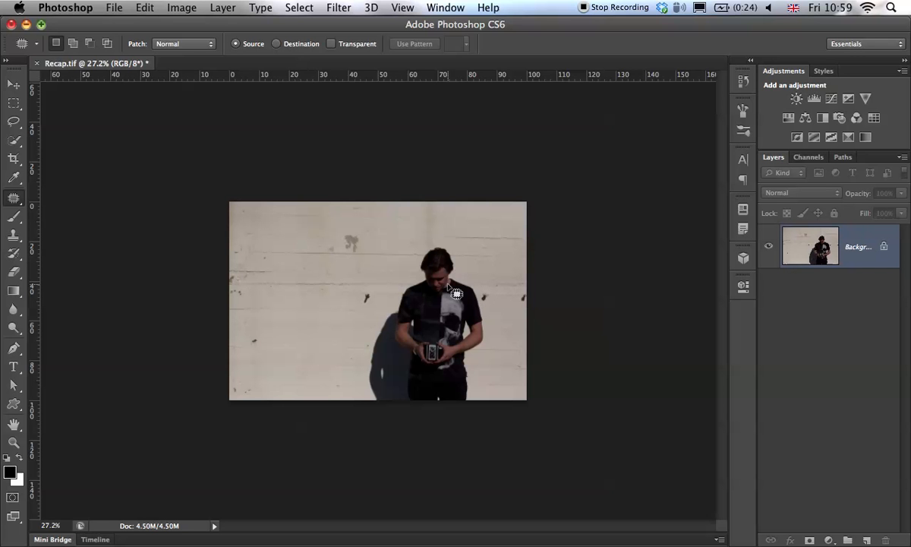
Step: Zoom in to about 374% on the wall beside the man's shoulder
key(super+space)
super+click(369, 286)
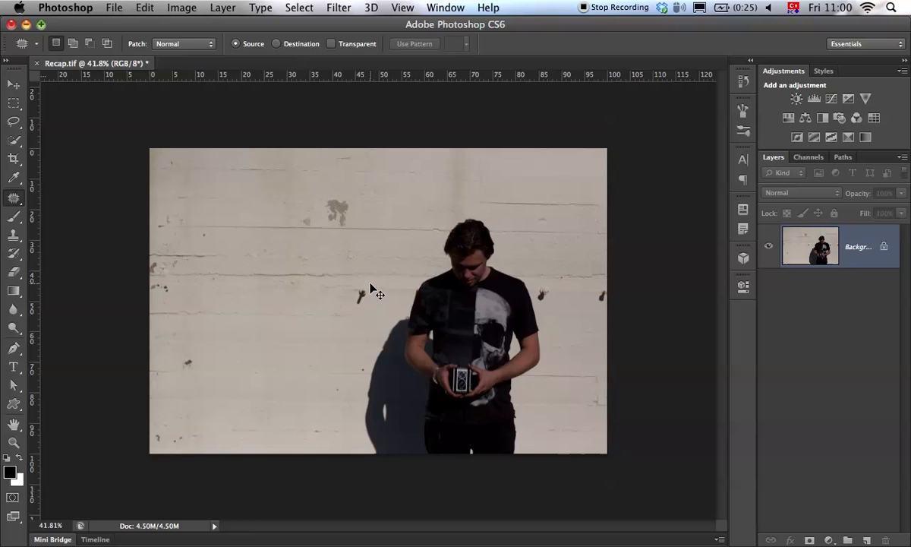
drag(370, 291, 529, 232)
key(super+space)
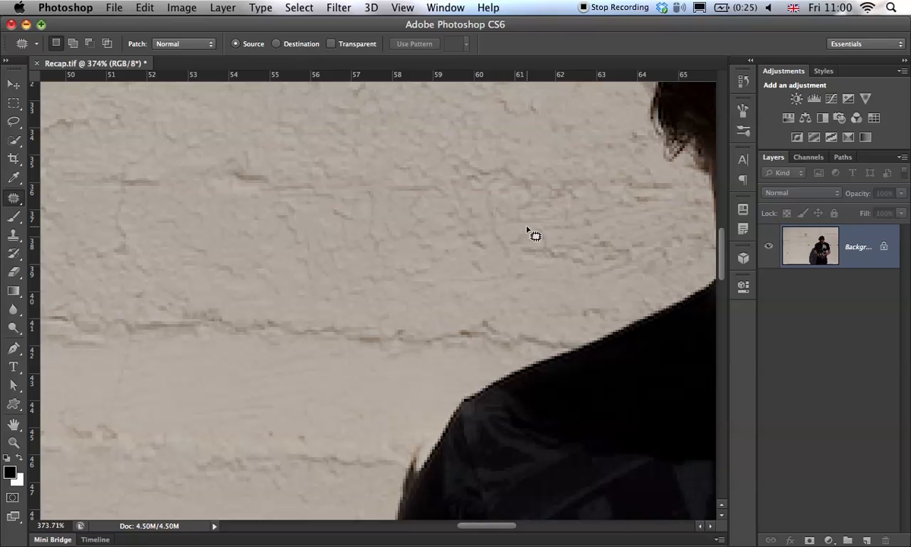
Step: Use the Hand tool's bird's-eye view to inspect the camera and the dark wall spot, and fit the photo on screen
key(space)
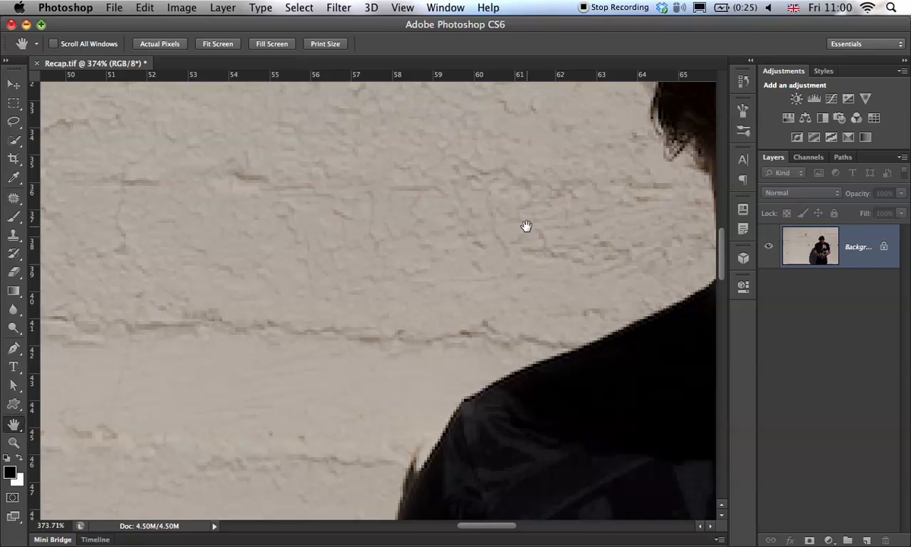
key(h)
drag(508, 233, 391, 177)
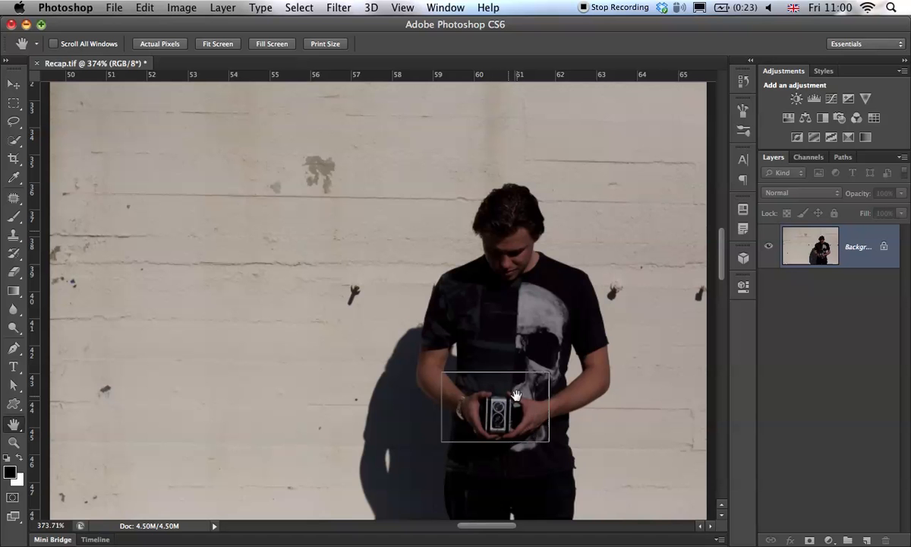
drag(515, 395, 524, 395)
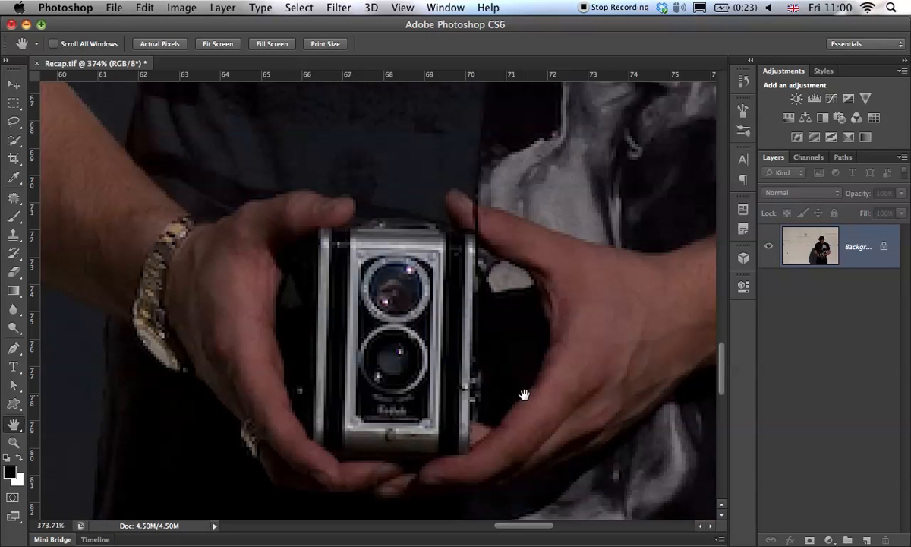
key(j)
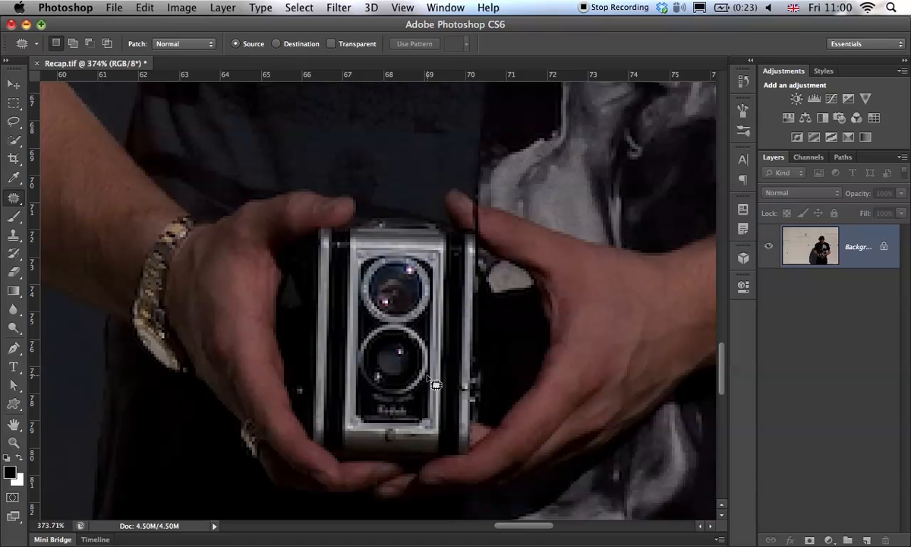
key(h)
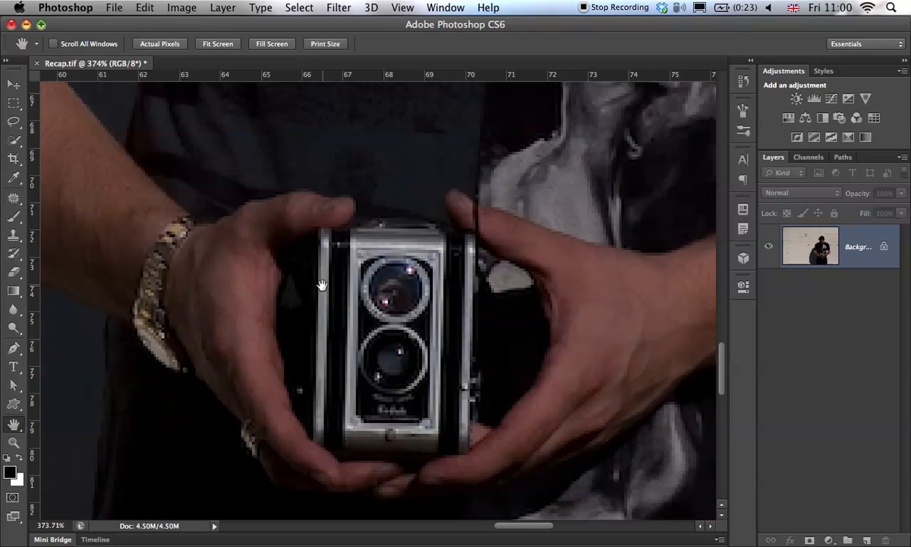
drag(313, 267, 124, 395)
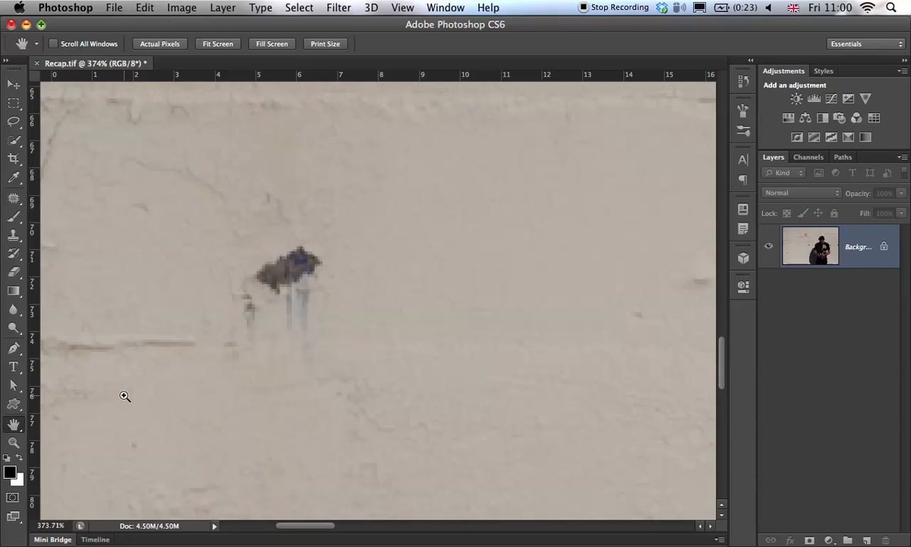
key(super+0)
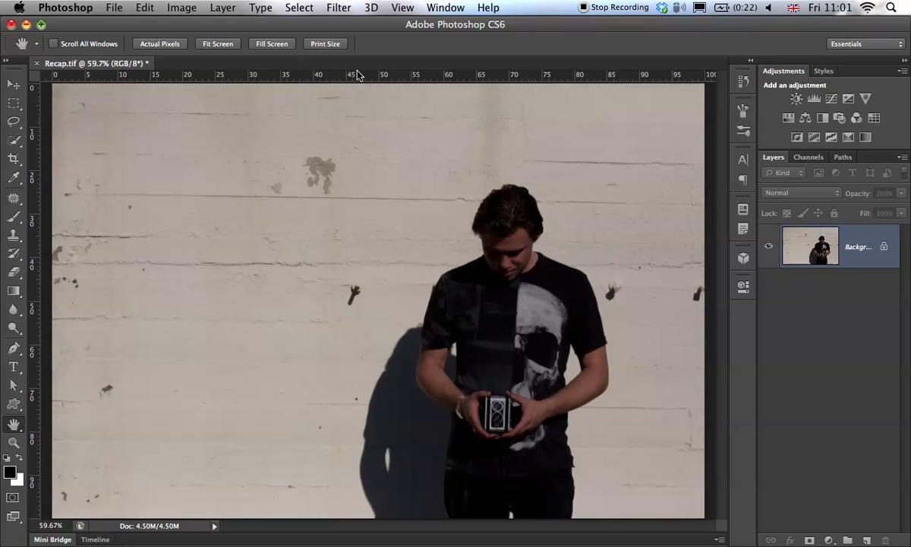
Step: Remove the dark hook on the wall beside the man's shadow with the Spot Healing Brush at 23 px
key(j)
click(11, 204)
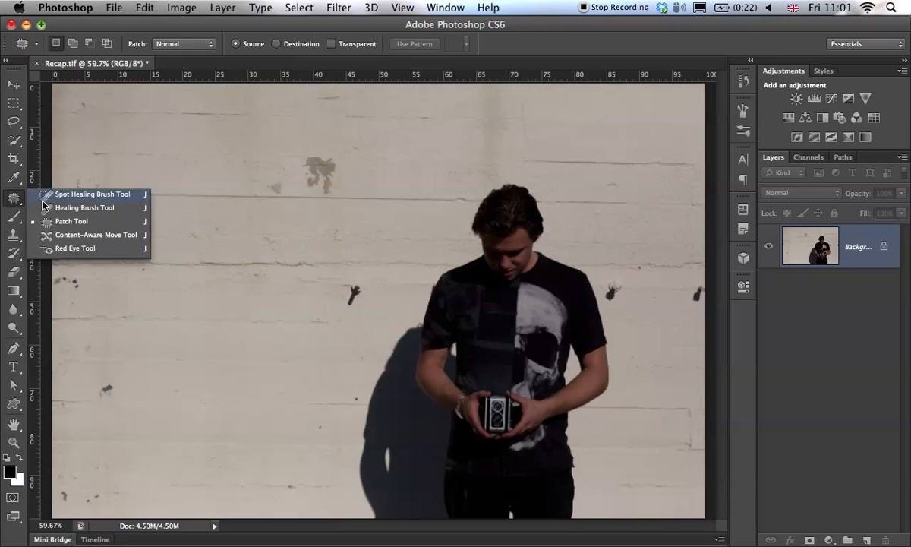
click(61, 187)
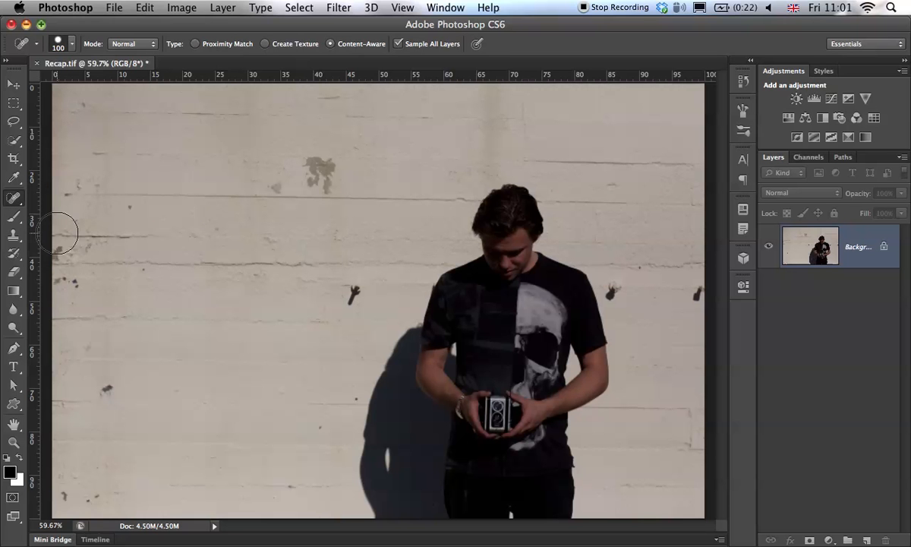
click(13, 197)
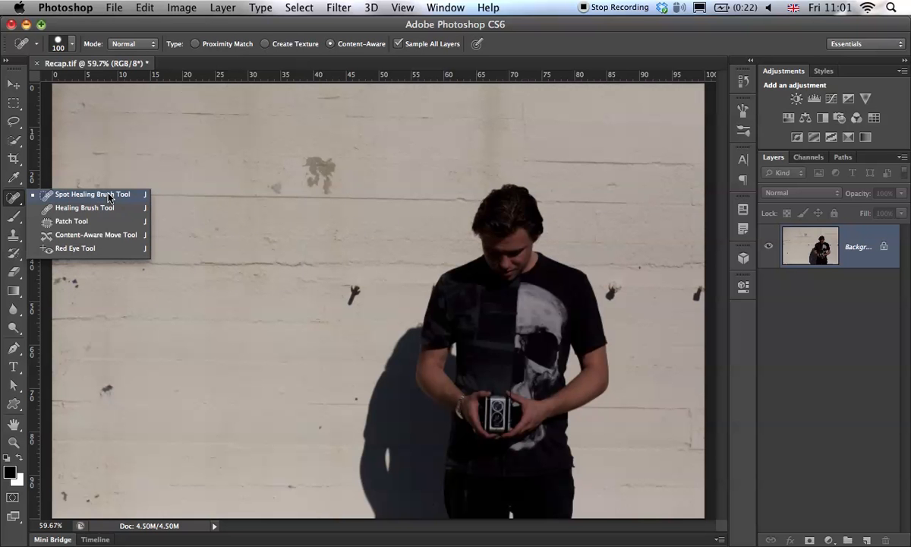
click(106, 195)
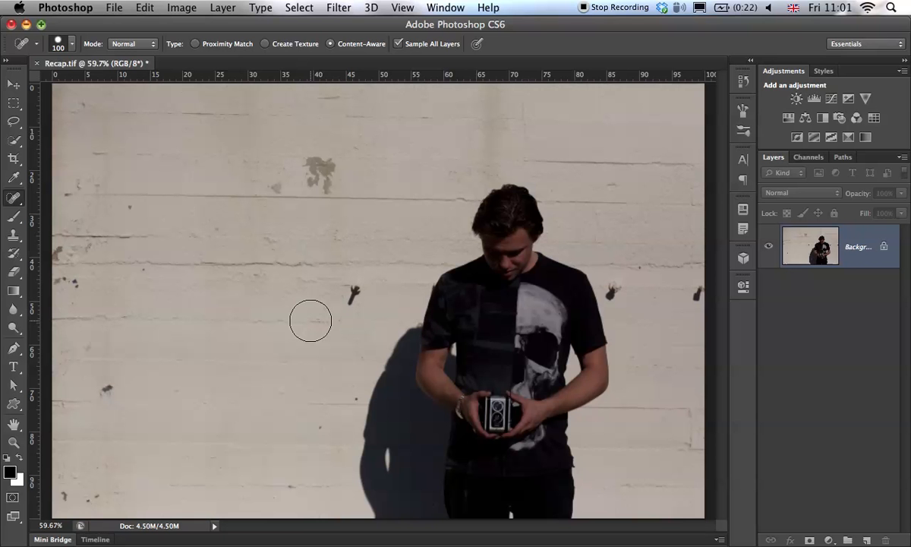
key(super+space)
super+click(348, 284)
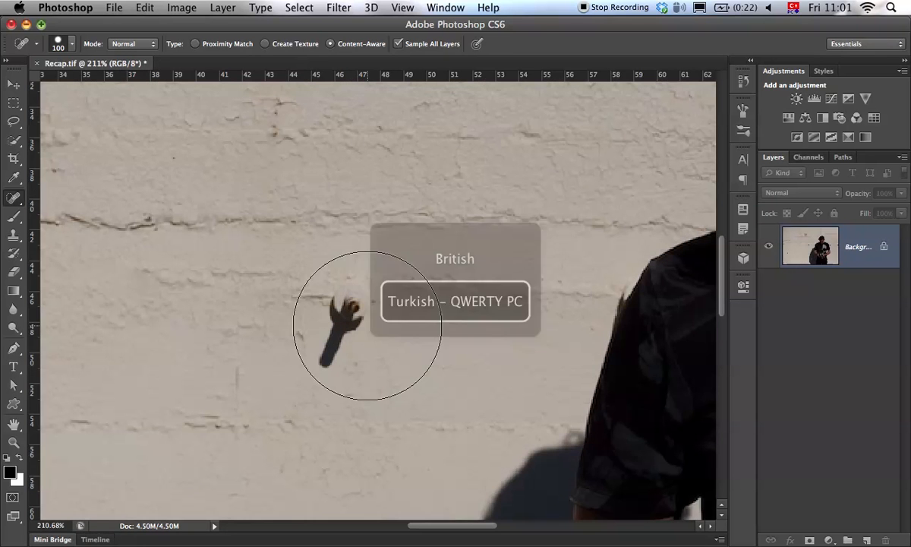
key(super+space)
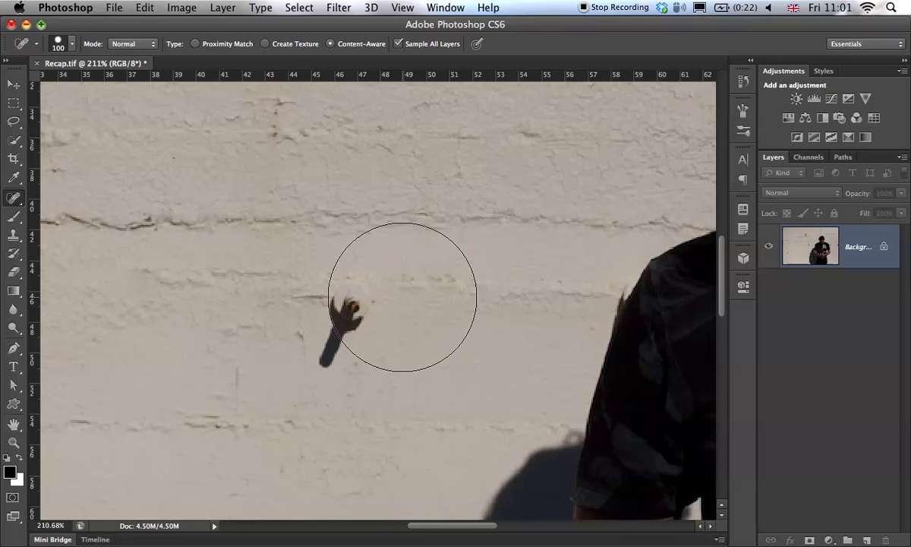
ctrl+alt+drag(403, 296, 350, 301)
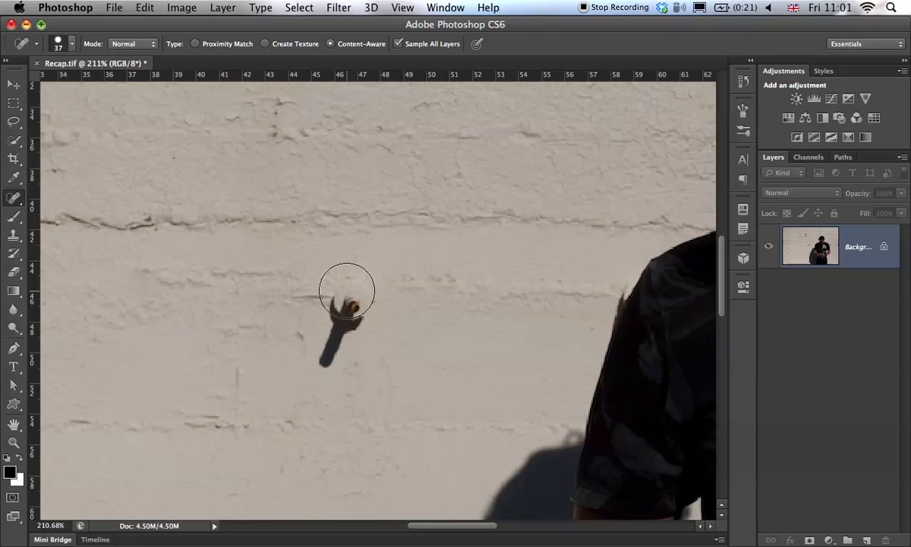
mouse_move(355, 311)
ctrl+alt+mouse_down()
mouse_move(383, 309)
mouse_move(376, 303)
ctrl+alt+mouse_up()
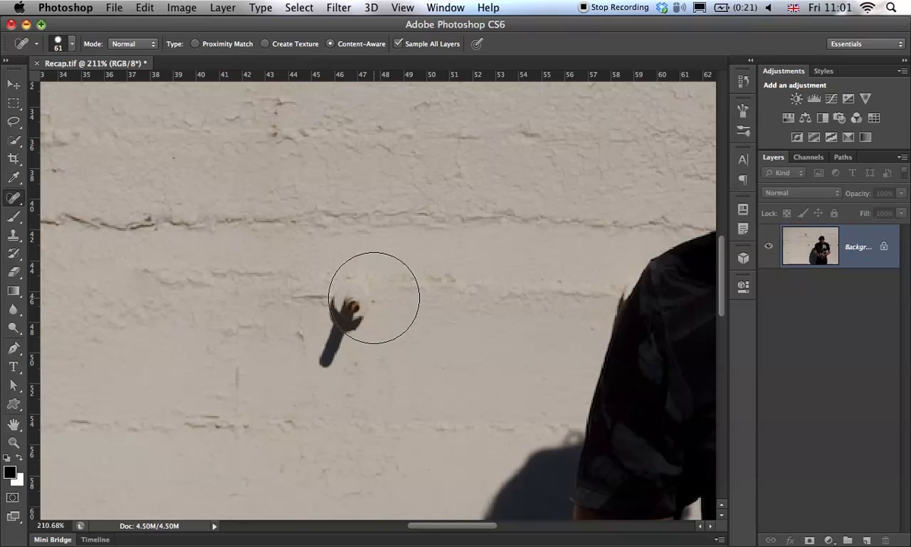
mouse_move(372, 306)
ctrl+alt+mouse_down()
mouse_move(346, 309)
mouse_move(340, 324)
mouse_move(340, 304)
mouse_move(346, 318)
mouse_move(341, 309)
mouse_move(322, 369)
mouse_move(353, 282)
ctrl+alt+mouse_up()
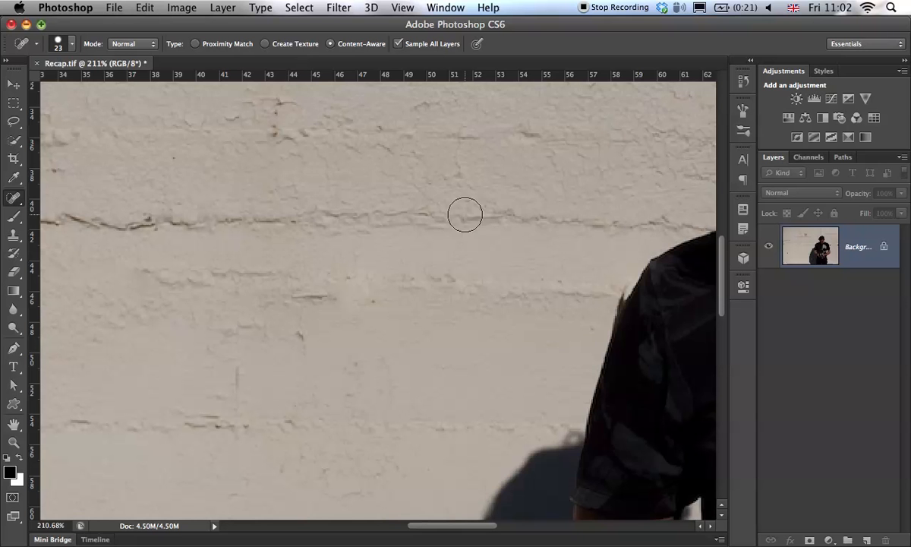
Step: Cover the large peeled-paint patch on the upper wall with the Clone Stamp at 43 px in Lighten mode, sampling clean wall nearby
scroll(425, 248, up, 10)
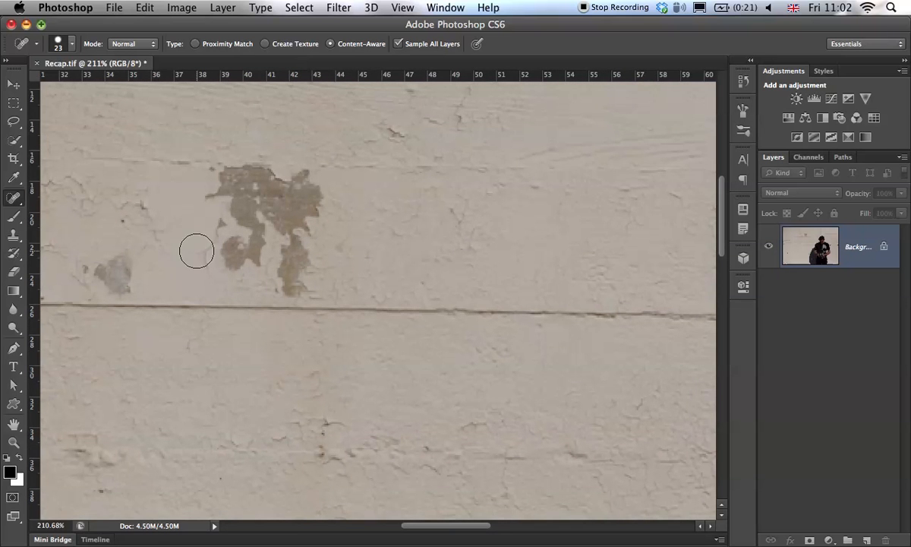
key(s)
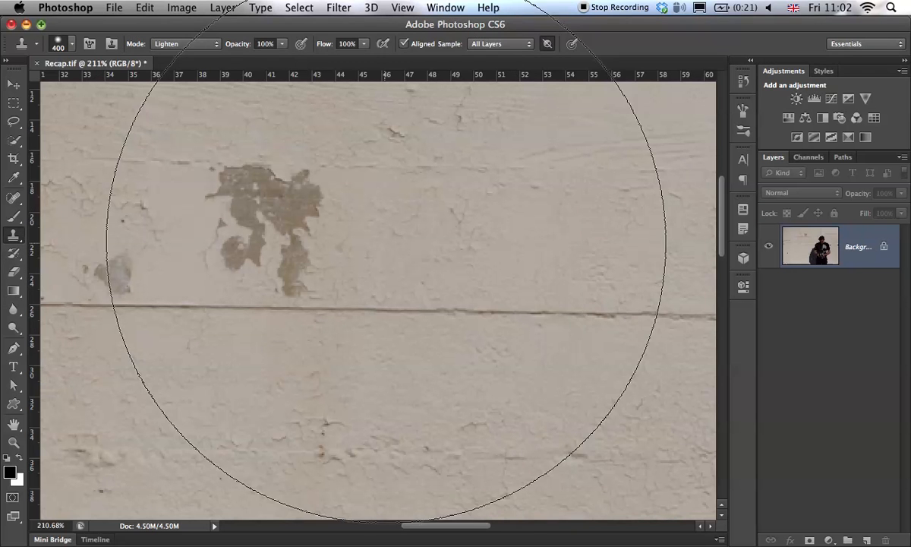
mouse_move(383, 244)
mouse_down()
mouse_move(204, 281)
mouse_move(151, 282)
mouse_move(152, 265)
mouse_up()
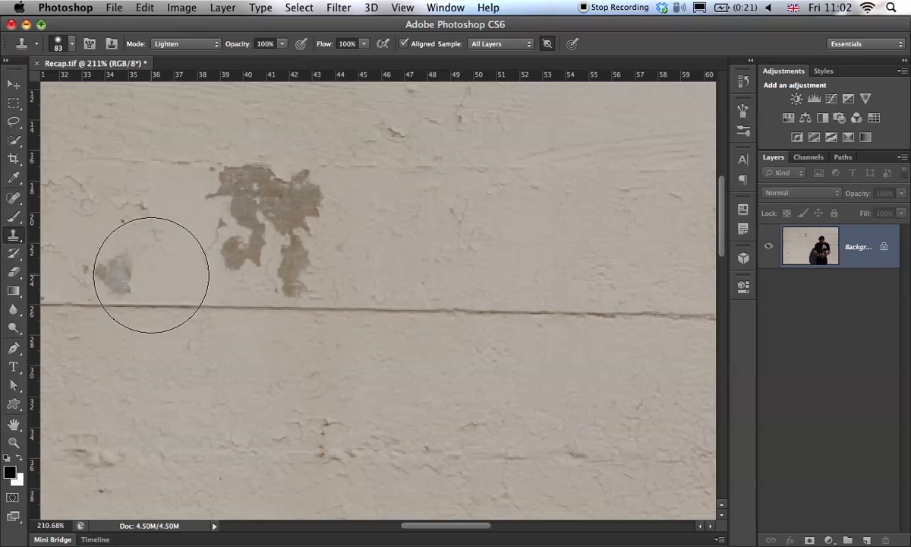
drag(345, 254, 291, 248)
mouse_move(416, 226)
mouse_down()
mouse_move(414, 88)
mouse_move(440, 309)
mouse_move(431, 370)
mouse_move(413, 225)
mouse_move(422, 210)
mouse_move(420, 318)
mouse_up()
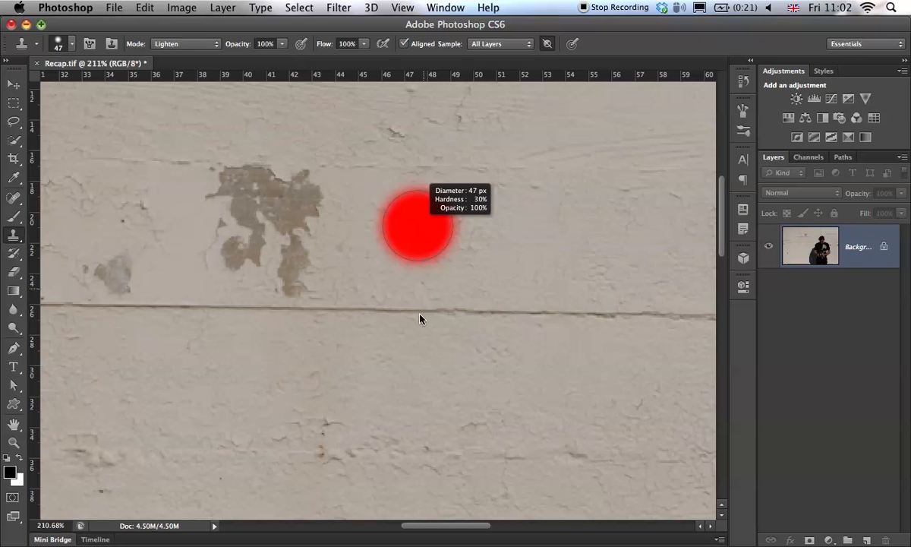
mouse_move(421, 282)
mouse_down()
mouse_move(417, 186)
mouse_move(419, 320)
mouse_move(405, 409)
mouse_move(407, 82)
mouse_move(383, 68)
mouse_up()
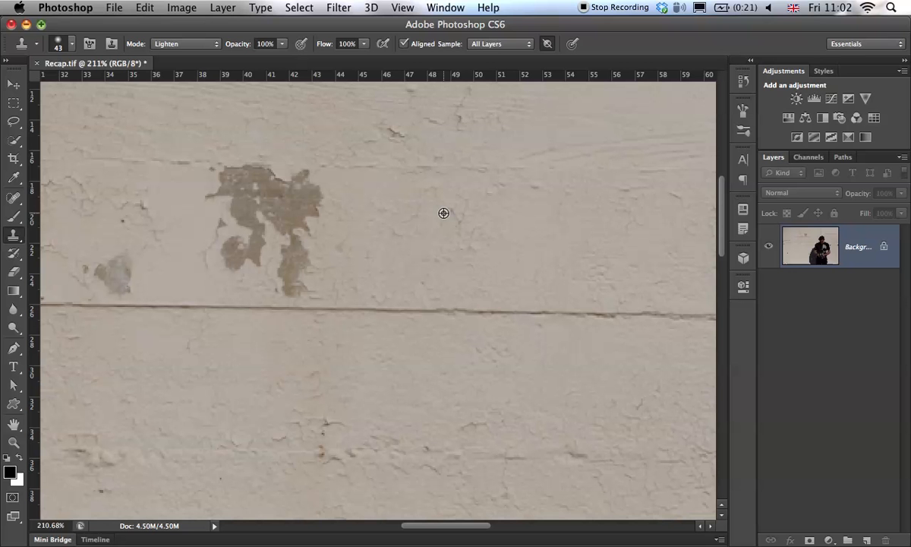
alt+click(395, 303)
mouse_move(290, 307)
mouse_down()
mouse_move(275, 236)
mouse_move(307, 233)
mouse_move(286, 176)
mouse_move(245, 214)
mouse_move(284, 238)
mouse_move(272, 222)
mouse_move(268, 275)
mouse_move(285, 312)
mouse_move(268, 293)
mouse_move(277, 262)
mouse_move(306, 241)
mouse_move(269, 226)
mouse_move(256, 242)
mouse_move(236, 228)
mouse_move(227, 235)
mouse_move(281, 202)
mouse_move(269, 203)
mouse_up()
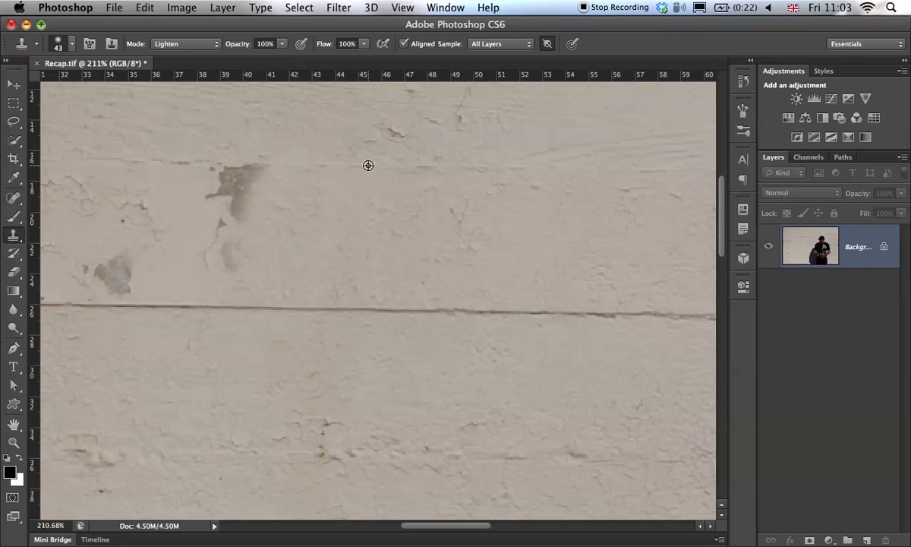
alt+click(367, 165)
mouse_move(260, 167)
mouse_down()
mouse_move(234, 188)
mouse_move(233, 229)
mouse_move(252, 251)
mouse_move(224, 250)
mouse_move(253, 250)
mouse_move(311, 216)
mouse_up()
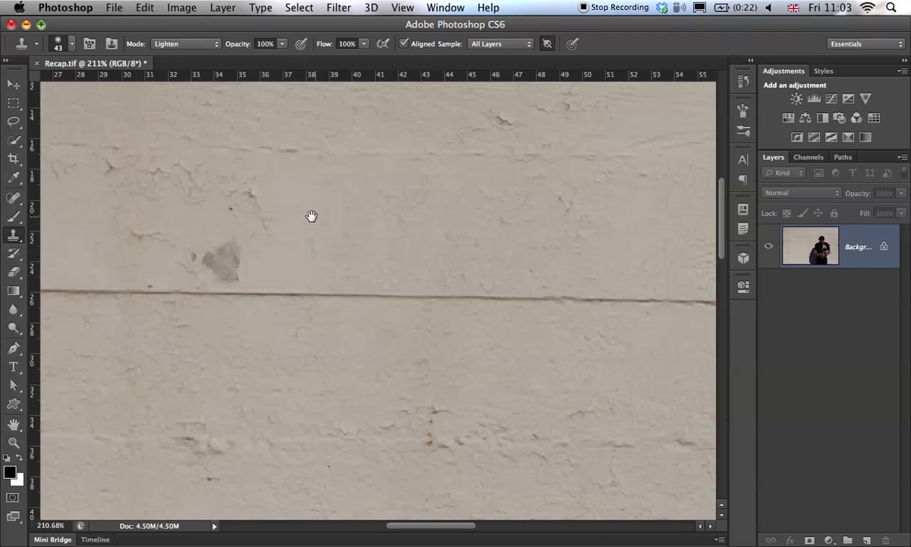
Step: Clone clean wall texture over the small grey patch above the horizontal crack
alt+click(311, 220)
drag(230, 260, 236, 259)
drag(357, 226, 284, 250)
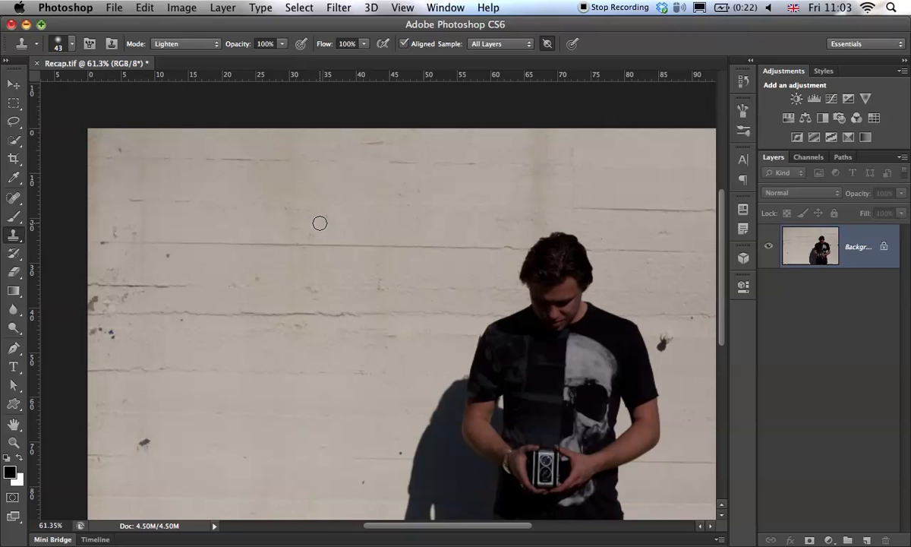
Step: Switch to Adobe Bridge and open Wrinkles.jpg and the portrait of the woman in the knitted hat in Photoshop
key(super+Tab)
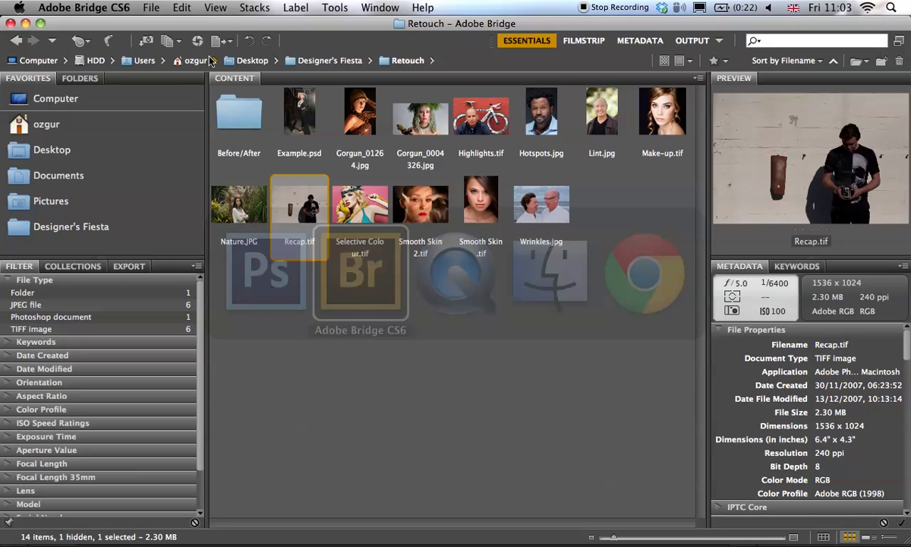
click(545, 201)
double_click(553, 209)
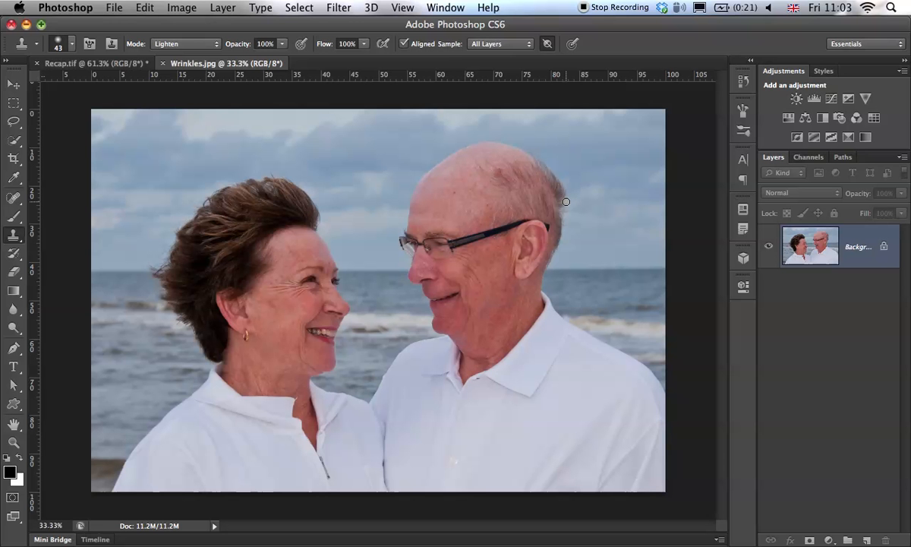
key(super+Tab)
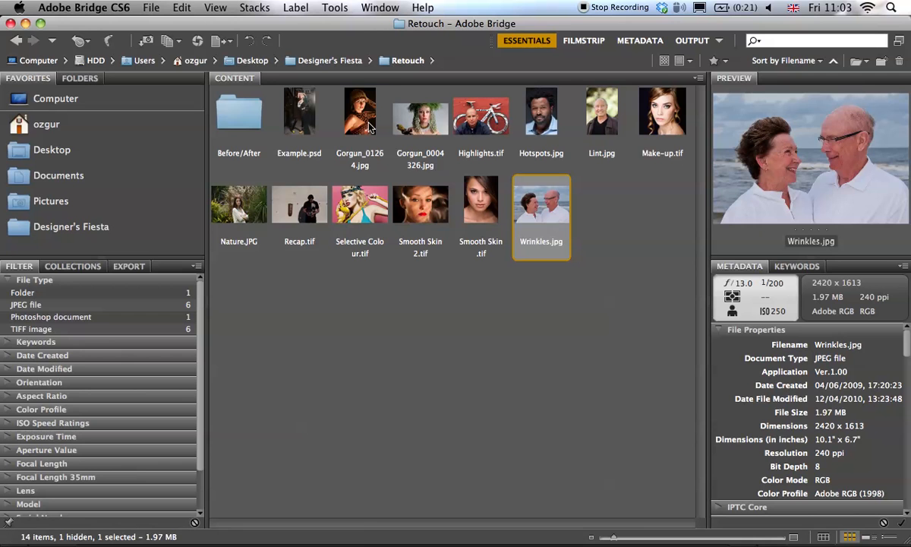
key(super+o)
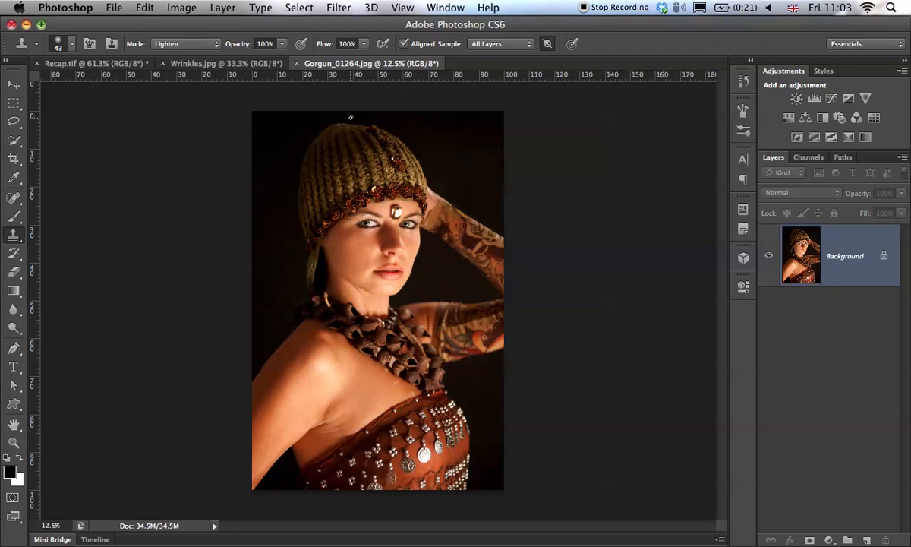
Step: Return to Wrinkles.jpg and close Recap.tif without saving its changes
click(220, 66)
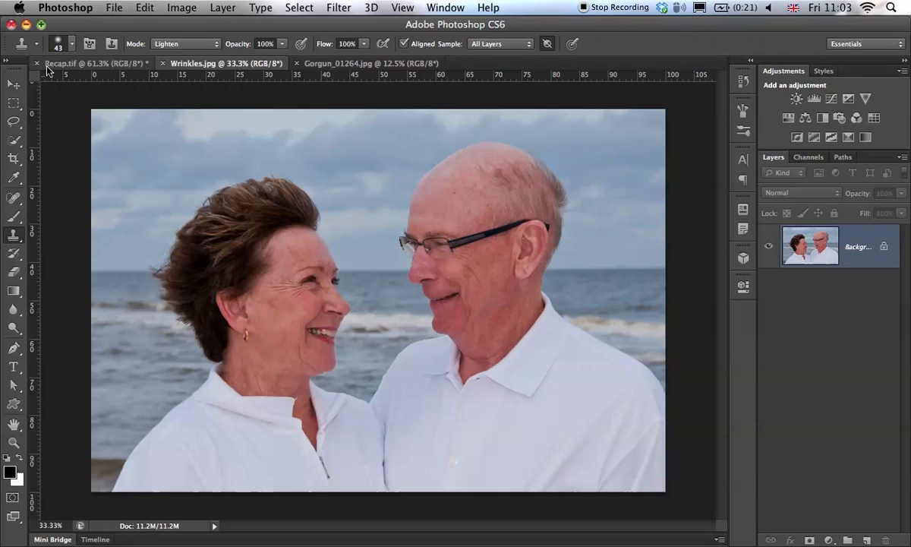
key(super+alt+w)
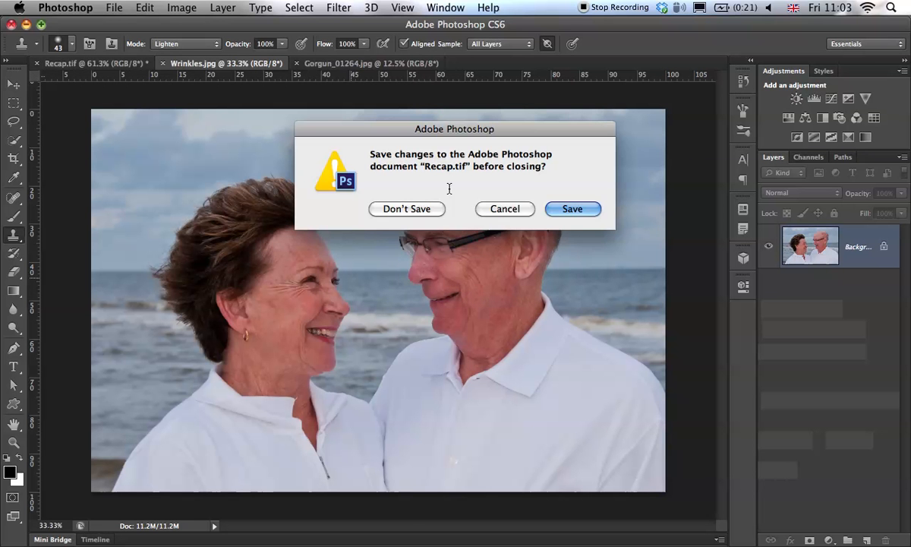
click(426, 216)
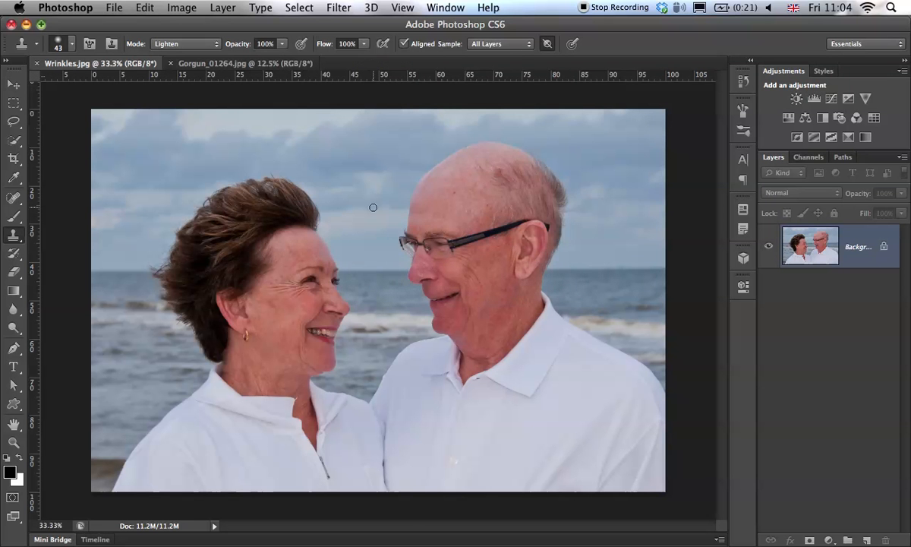
Step: Examine the wrinkles on the woman's and the man's faces at about 75% magnification
super+click(277, 277)
key(super+space)
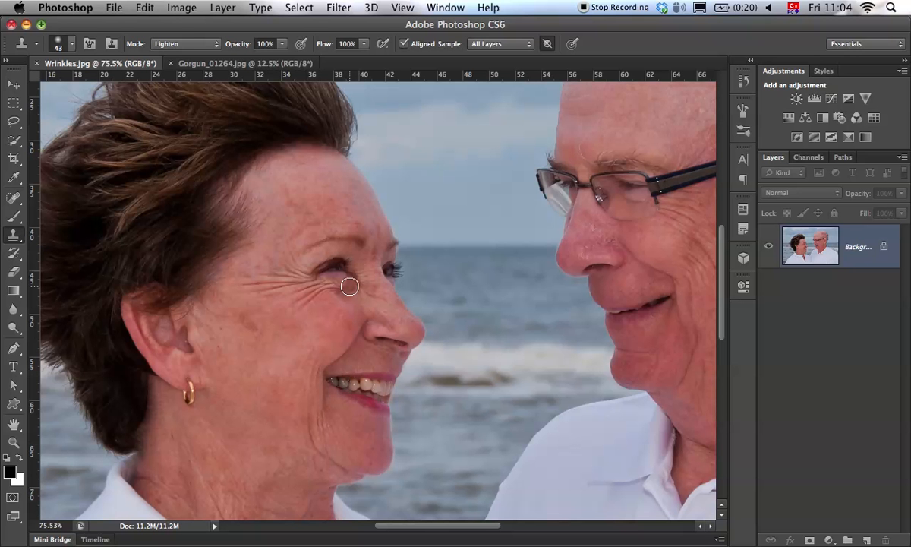
scroll(488, 244, right, 10)
scroll(488, 244, up, 2)
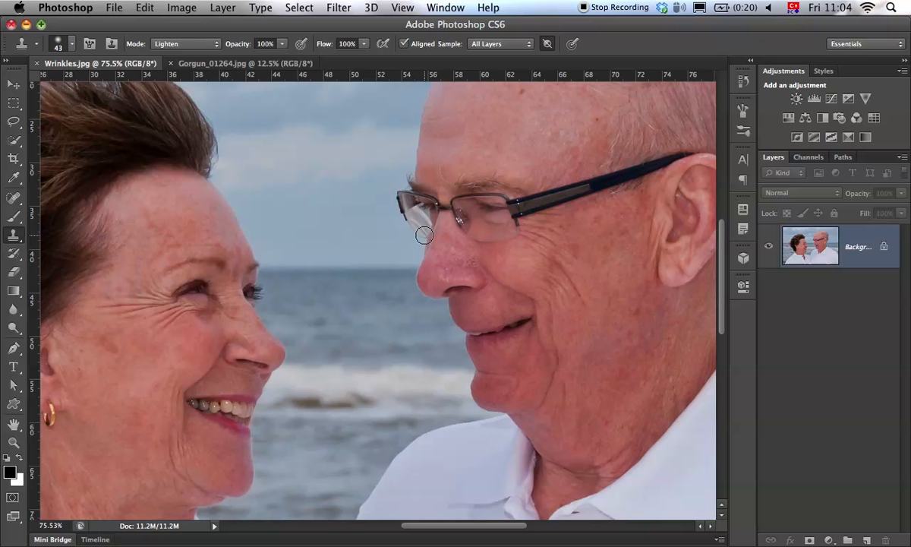
scroll(263, 350, left, 10)
scroll(263, 350, down, 4)
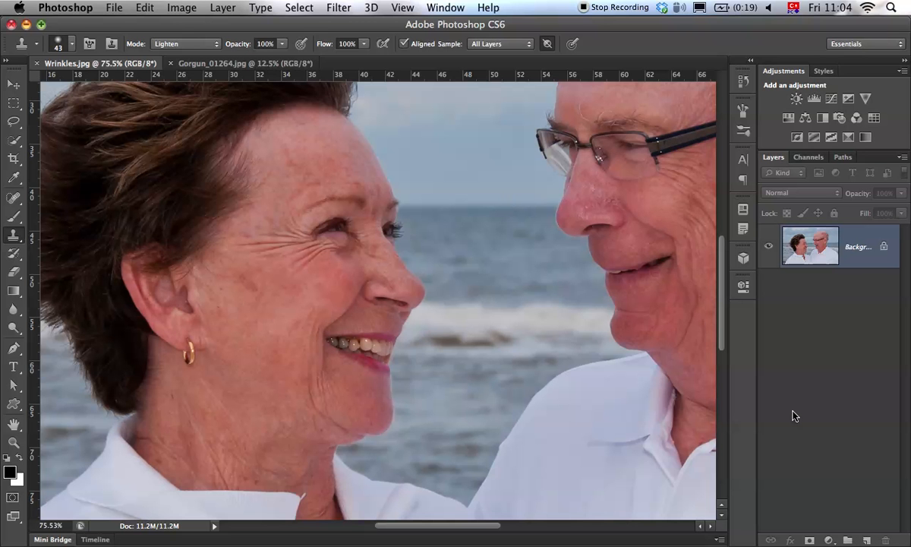
Step: Create a new empty layer named clean-up above the background photo
key(super+shift+n)
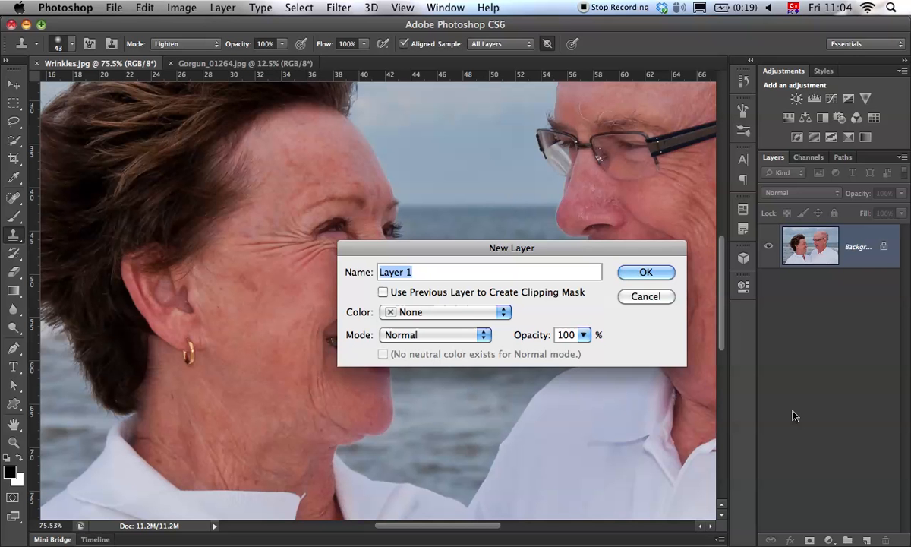
text(clean)
text(*u)
key(BackSpace)
key(BackSpace)
text(-up)
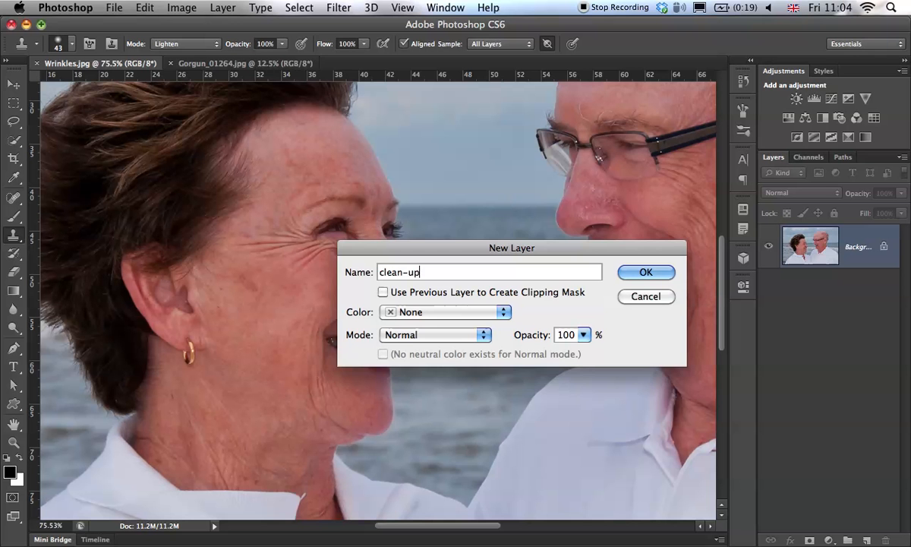
key(Return)
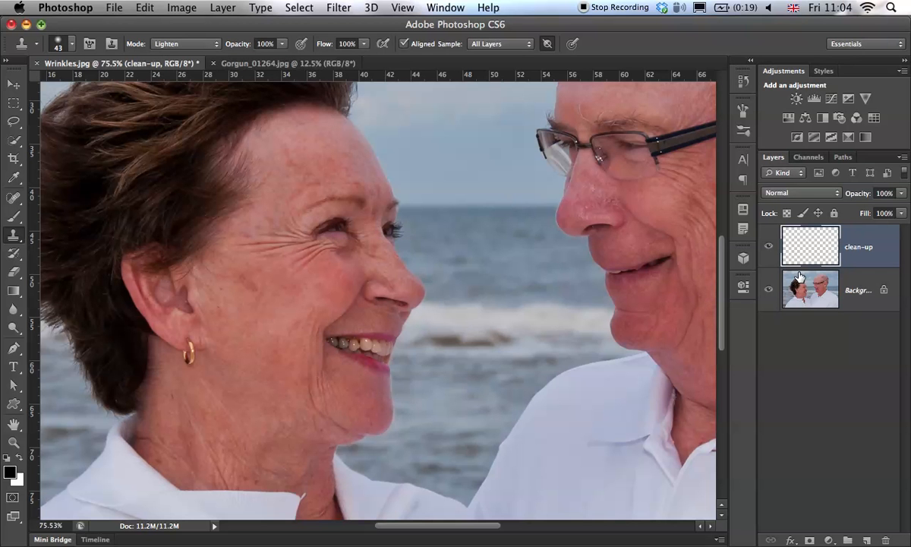
Step: Switch to the Spot Healing Brush for the woman's eye wrinkles and enlarge its brush to 30 px
scroll(277, 237, up, 4)
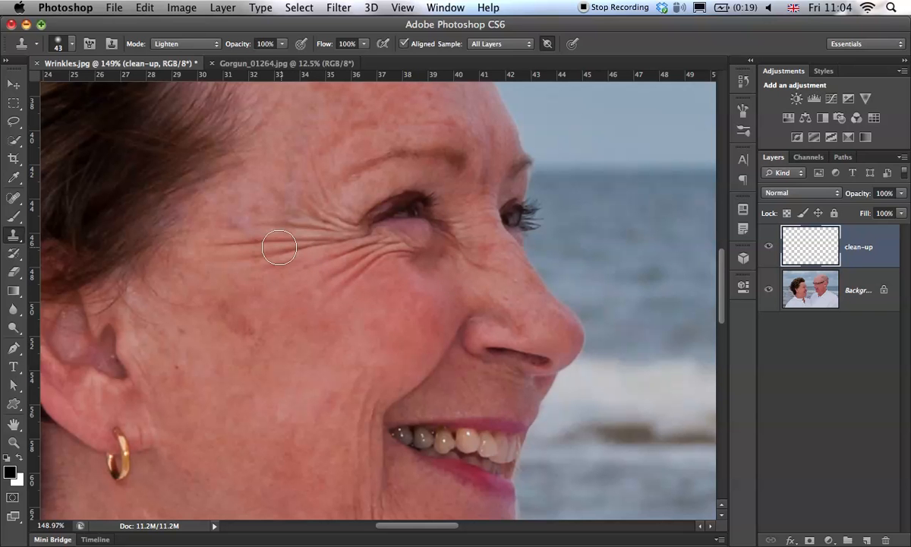
key(j)
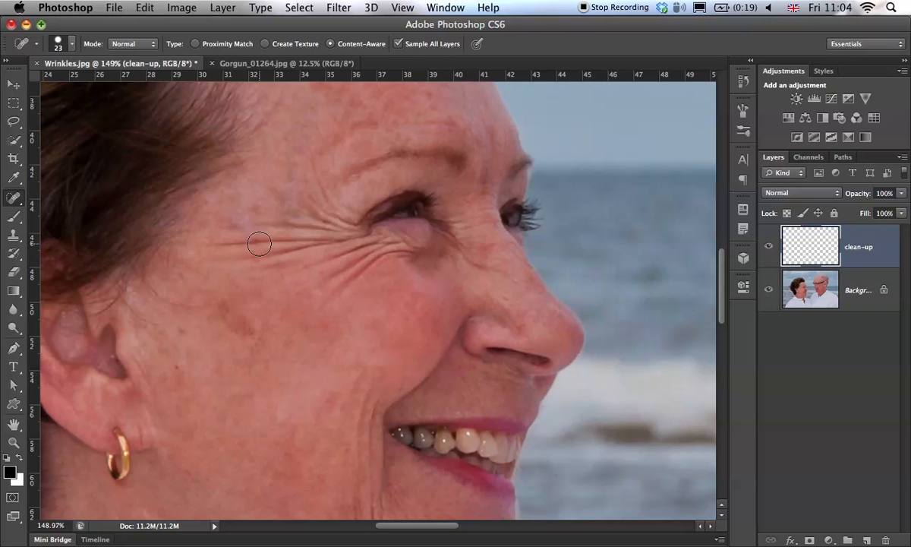
key(bracketright)
Step: Try healing the area around the woman's eye on the clean-up layer with Sample All Layers turned off
mouse_move(413, 203)
mouse_down()
mouse_move(427, 234)
mouse_move(478, 191)
mouse_up()
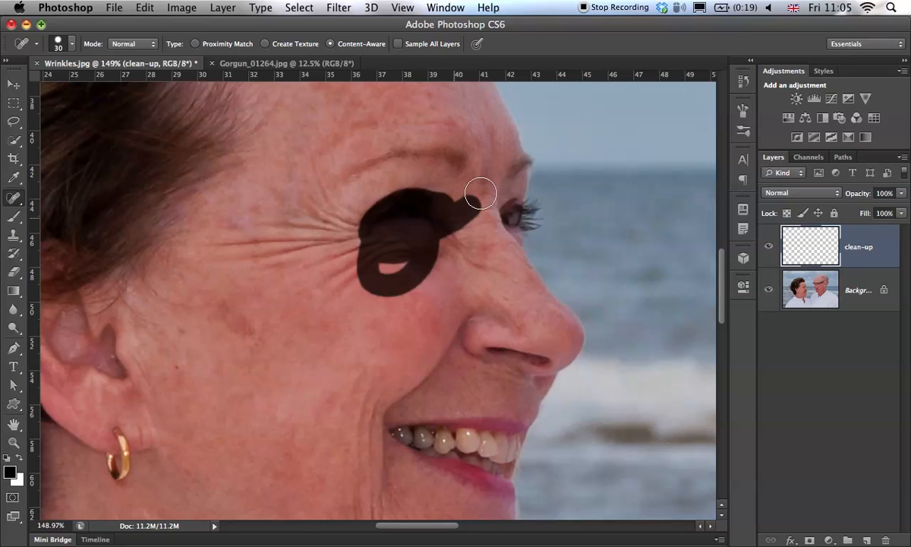
drag(435, 233, 322, 294)
mouse_move(255, 269)
mouse_down()
mouse_move(356, 240)
mouse_move(407, 258)
mouse_move(425, 175)
mouse_up()
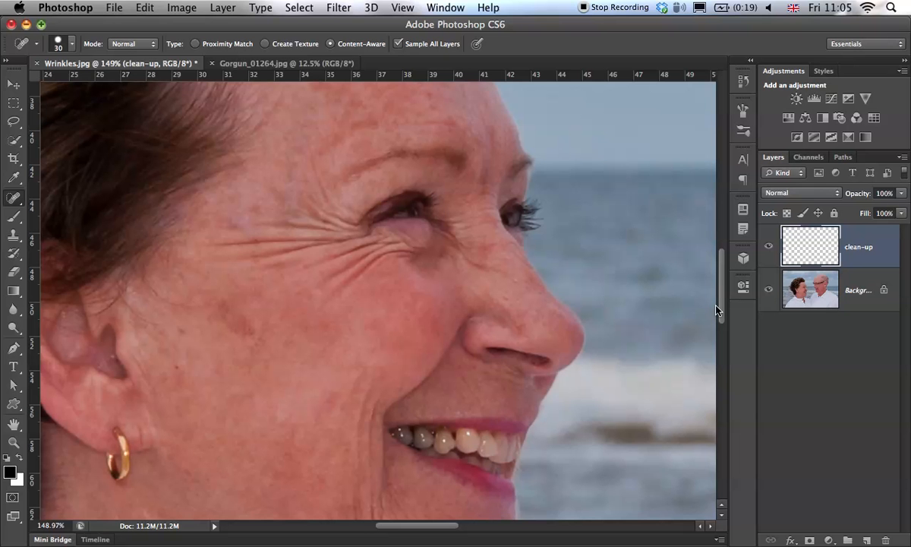
scroll(304, 213, up, 3)
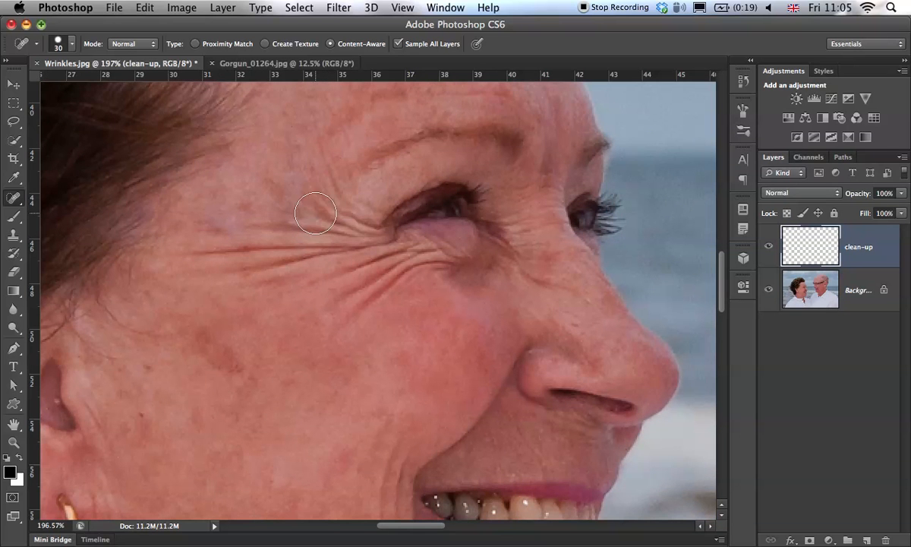
Step: Heal the crow's-feet wrinkles beside the woman's eye on the clean-up layer with a 20 px Spot Healing Brush sampling all layers
mouse_move(313, 228)
mouse_down()
mouse_move(329, 230)
mouse_move(306, 240)
mouse_up()
drag(195, 251, 351, 244)
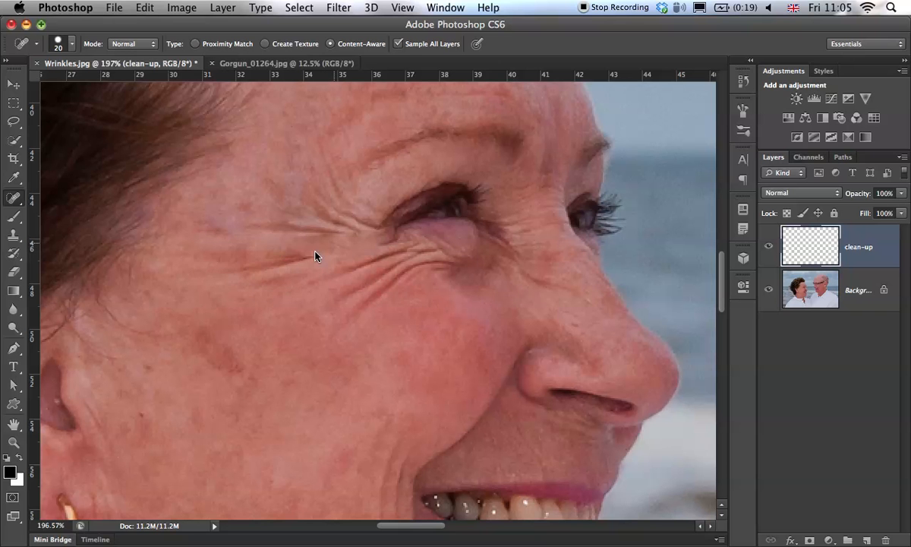
drag(223, 274, 410, 227)
drag(319, 288, 414, 231)
mouse_move(350, 305)
mouse_down()
mouse_move(437, 261)
mouse_move(420, 246)
mouse_move(390, 266)
mouse_move(341, 305)
mouse_move(323, 348)
mouse_up()
mouse_move(351, 280)
mouse_down()
mouse_move(322, 288)
mouse_move(298, 282)
mouse_move(269, 228)
mouse_up()
mouse_move(333, 227)
mouse_down()
mouse_move(246, 229)
mouse_move(289, 191)
mouse_up()
mouse_move(362, 218)
mouse_down()
mouse_move(317, 178)
mouse_move(342, 195)
mouse_up()
drag(277, 141, 346, 195)
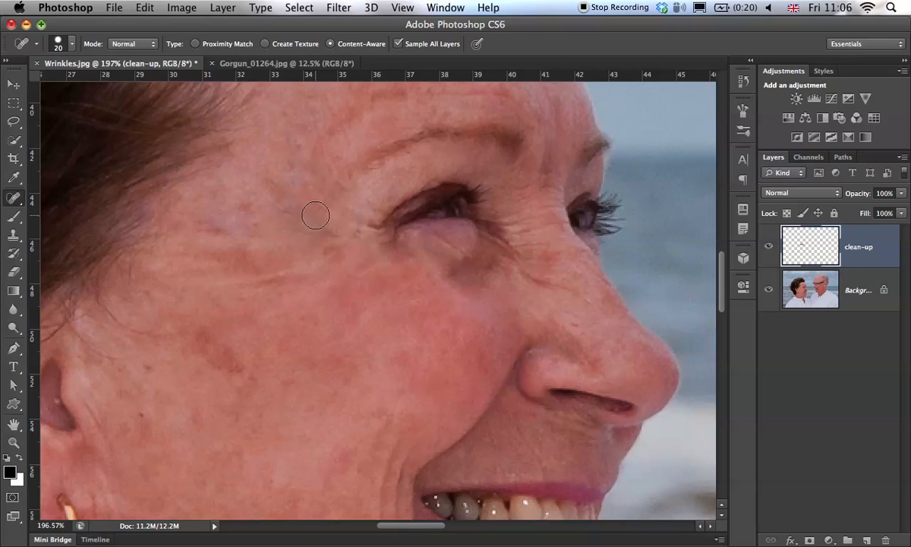
Step: Heal the leftover lines and smudges on the woman's temple and upper cheek
mouse_move(298, 270)
mouse_down()
mouse_move(278, 276)
mouse_move(216, 260)
mouse_up()
drag(296, 215, 226, 230)
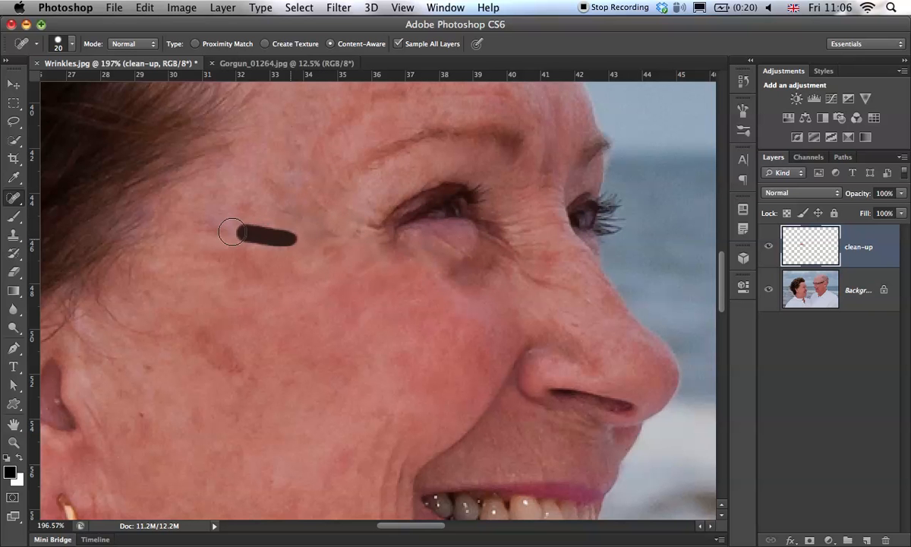
drag(303, 211, 232, 181)
drag(372, 229, 325, 203)
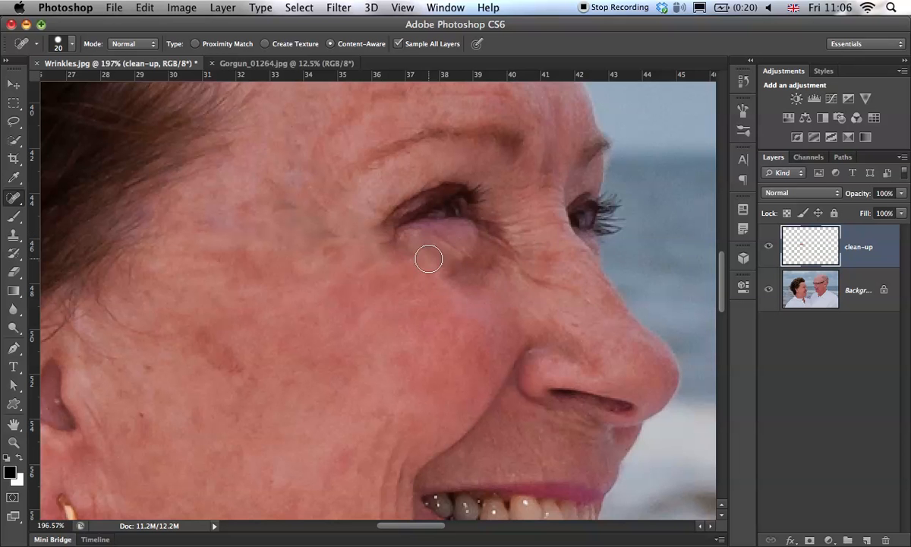
Step: Heal the crease running from the inner corner of the woman's eye to her nose with a 7 px brush
super+click(477, 260)
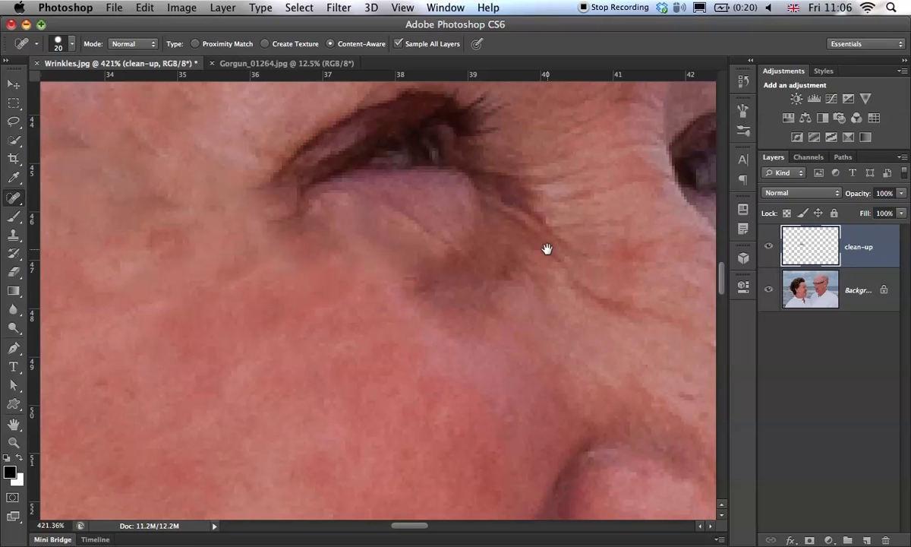
super+click(532, 252)
drag(495, 268, 481, 273)
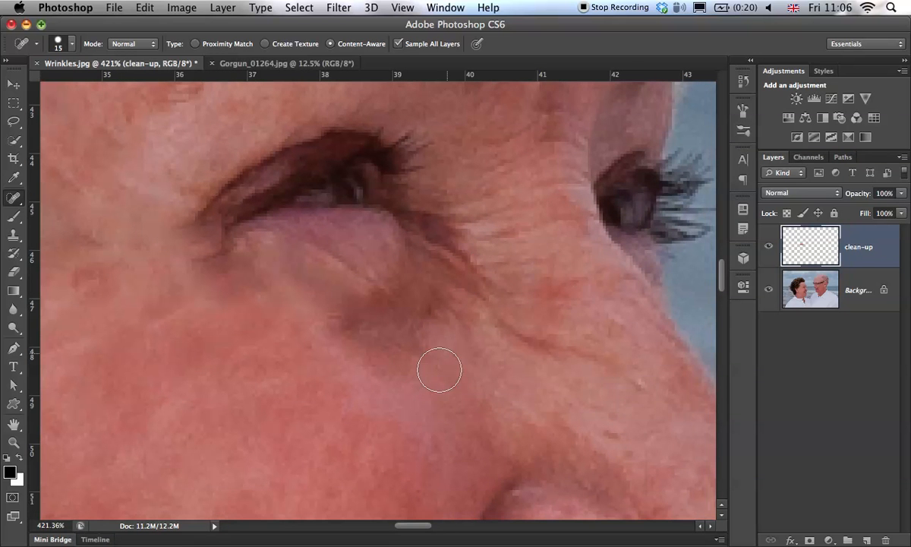
scroll(437, 370, down, 3)
mouse_move(482, 224)
mouse_down()
mouse_move(488, 218)
mouse_move(457, 202)
mouse_move(463, 179)
mouse_move(432, 186)
mouse_move(501, 242)
mouse_up()
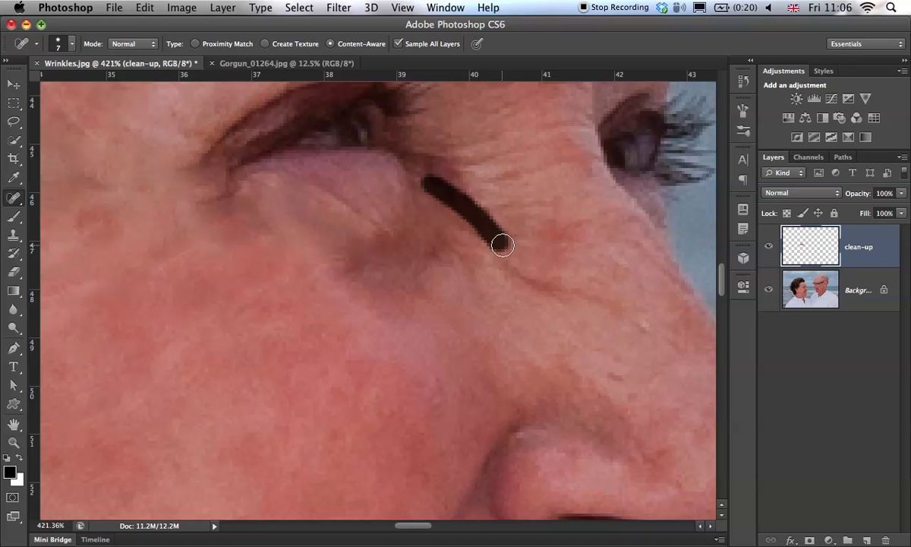
mouse_move(453, 193)
mouse_down()
mouse_move(506, 271)
mouse_move(533, 286)
mouse_up()
drag(503, 261, 578, 293)
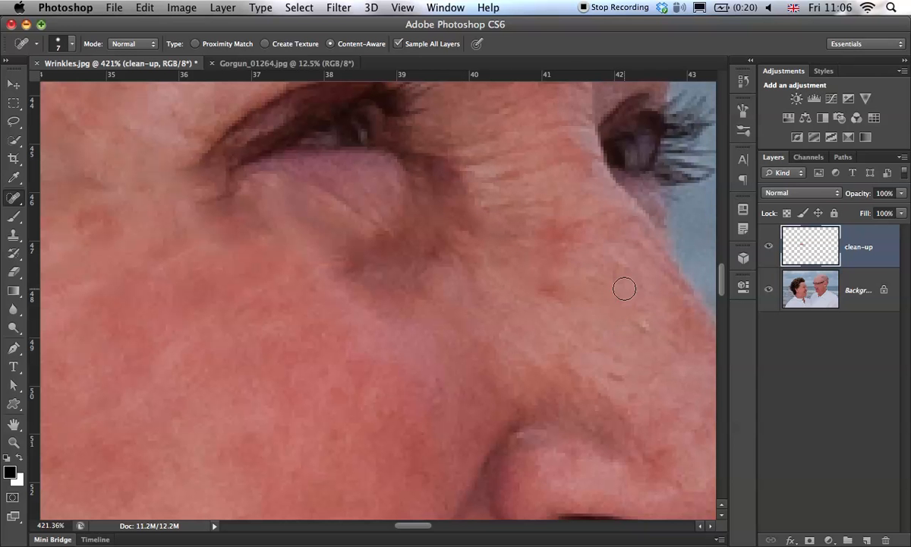
Step: Enlarge the brush to 23 px and heal the long vertical creases on the cheek beside the woman's mouth
scroll(568, 362, down, 3)
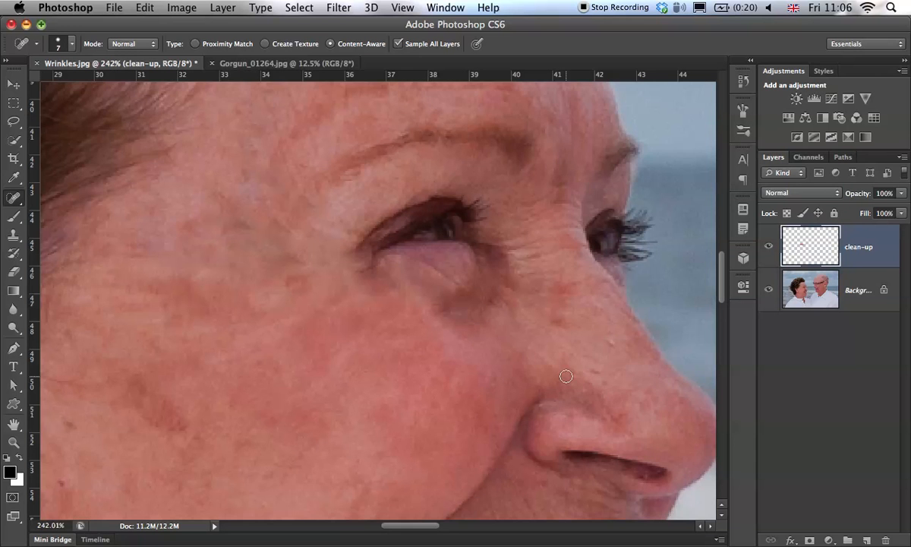
drag(565, 376, 589, 396)
scroll(545, 234, down, 4)
scroll(503, 309, down, 3)
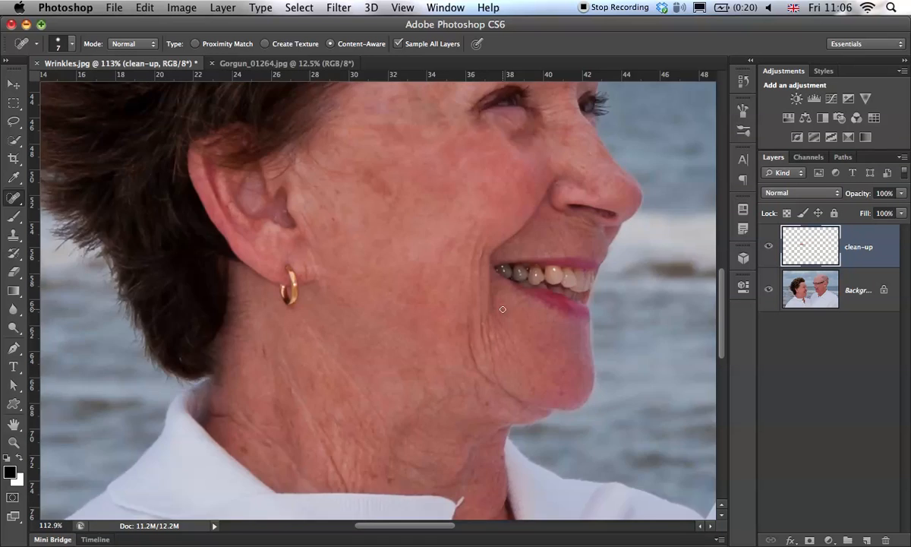
scroll(503, 309, up, 4)
key(ctrl+space)
drag(565, 318, 585, 315)
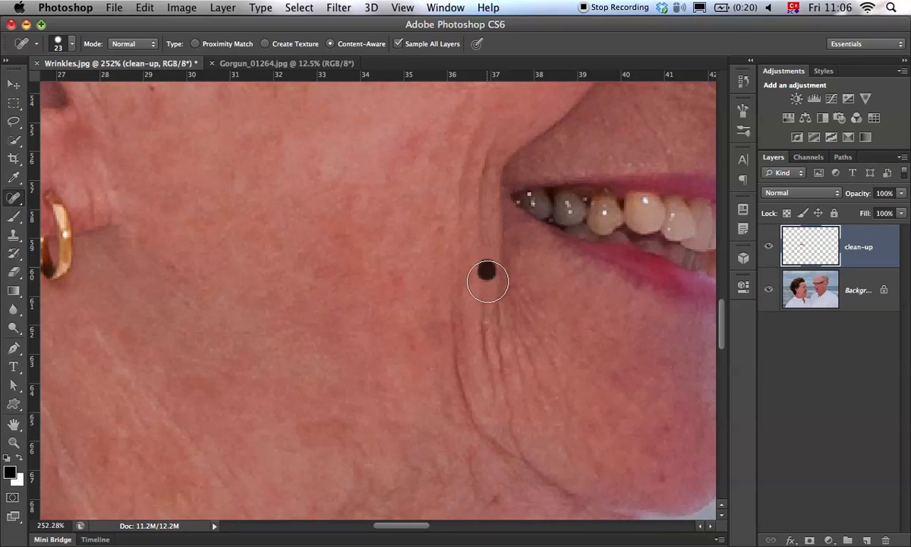
drag(488, 281, 490, 372)
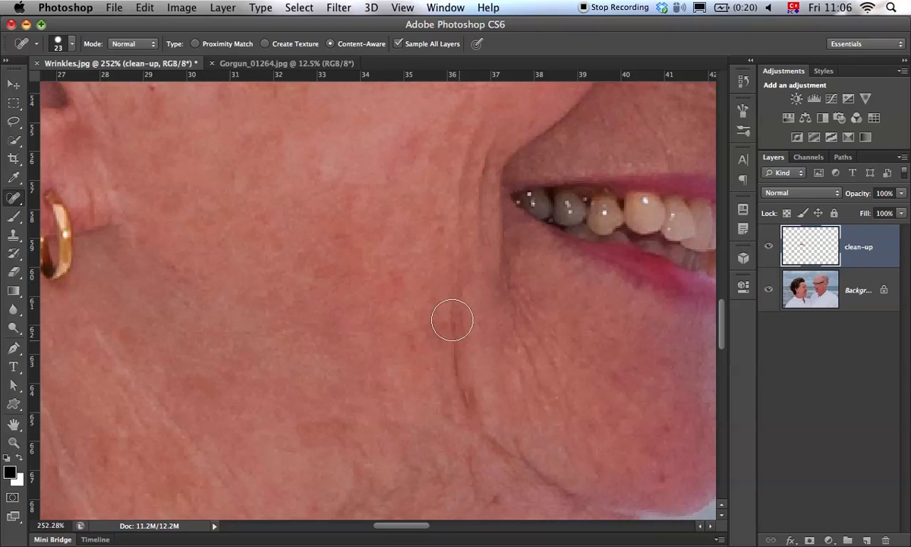
mouse_move(467, 135)
mouse_down()
mouse_move(470, 210)
mouse_move(460, 277)
mouse_up()
Step: Heal the fine lines running from the corner of the woman's mouth down towards her chin
click(499, 237)
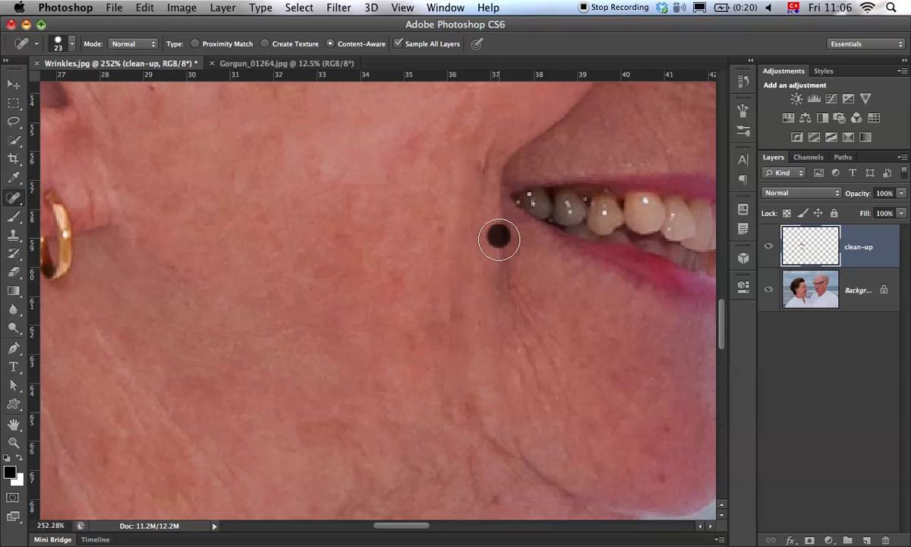
mouse_move(499, 237)
mouse_down()
mouse_move(515, 351)
mouse_move(561, 432)
mouse_up()
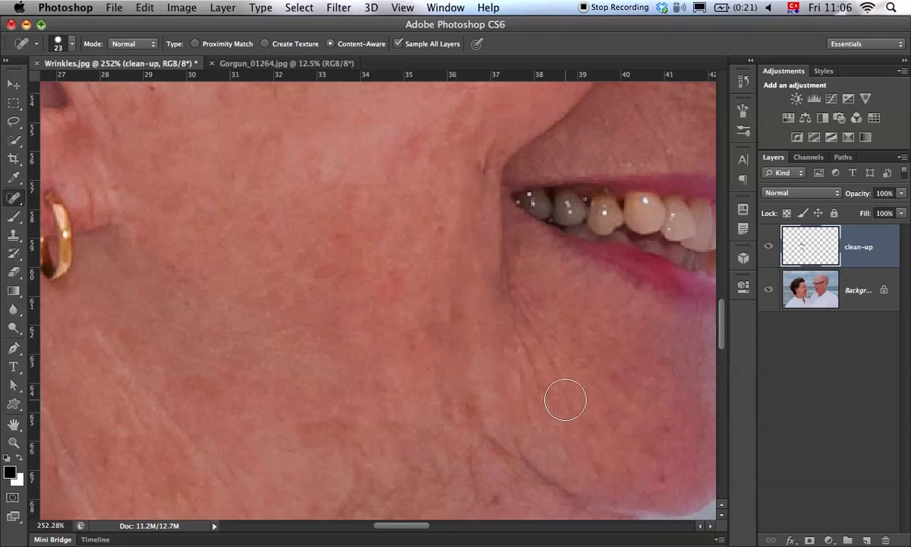
drag(523, 340, 552, 390)
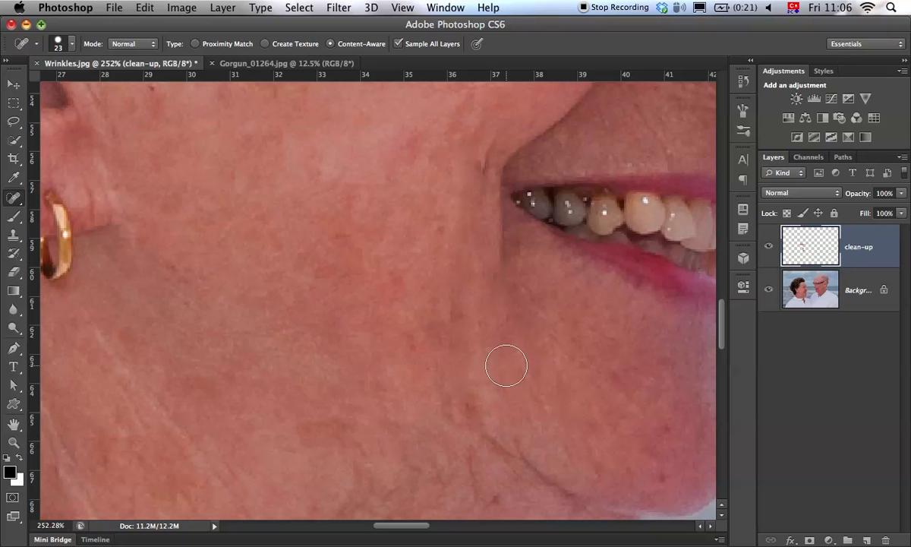
click(500, 314)
drag(495, 235, 495, 273)
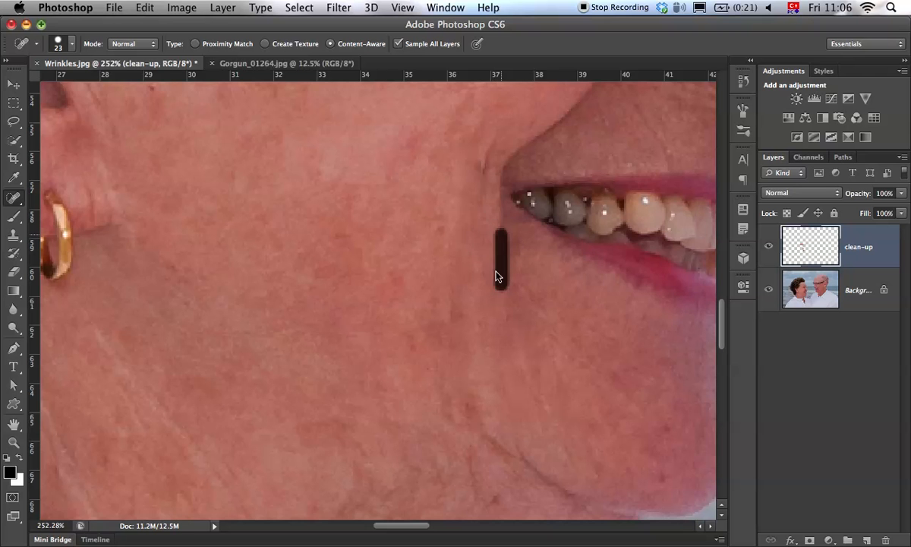
Step: Heal the smile line between the woman's nose and the corner of her mouth
drag(480, 126, 403, 231)
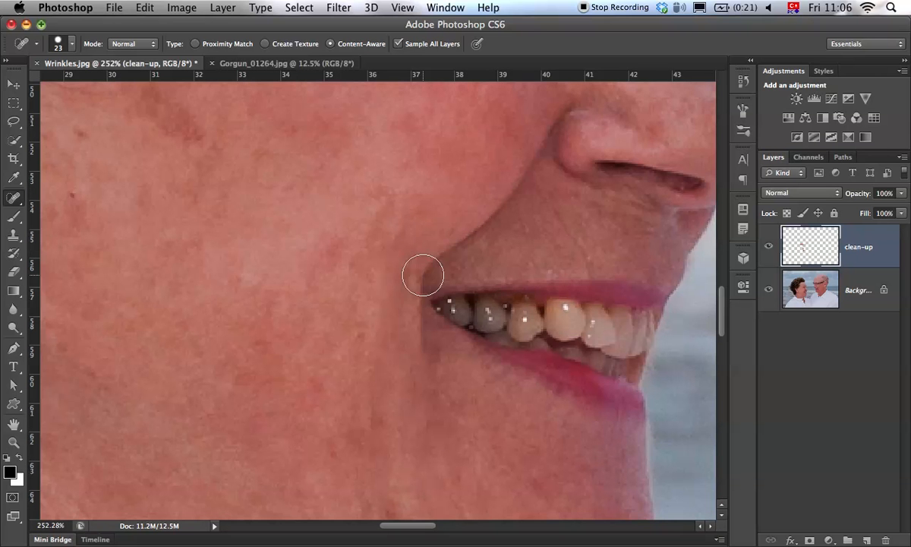
mouse_move(420, 279)
mouse_down()
mouse_move(506, 200)
mouse_move(486, 138)
mouse_up()
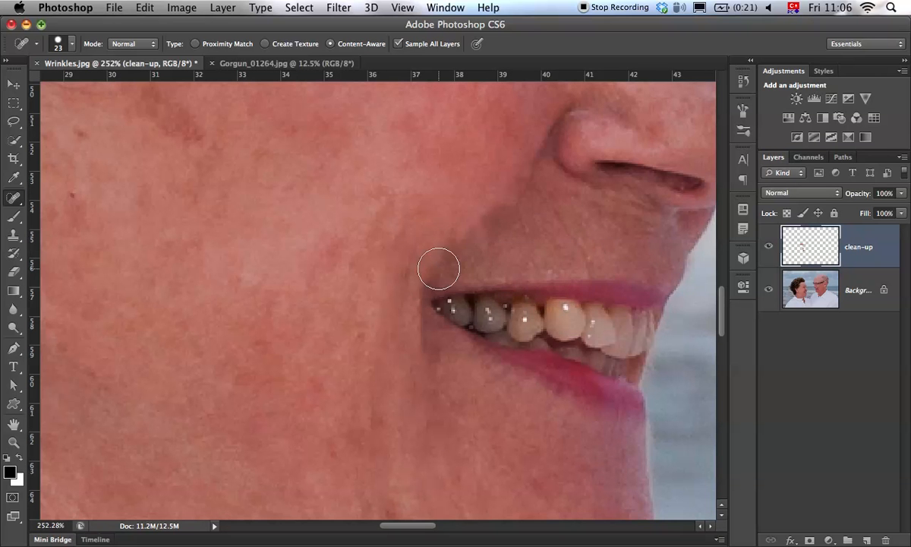
drag(438, 264, 478, 191)
drag(529, 150, 507, 196)
drag(455, 209, 418, 273)
drag(421, 354, 421, 244)
Step: Heal the remaining crease along the woman's lower chin and jaw
drag(421, 410, 468, 302)
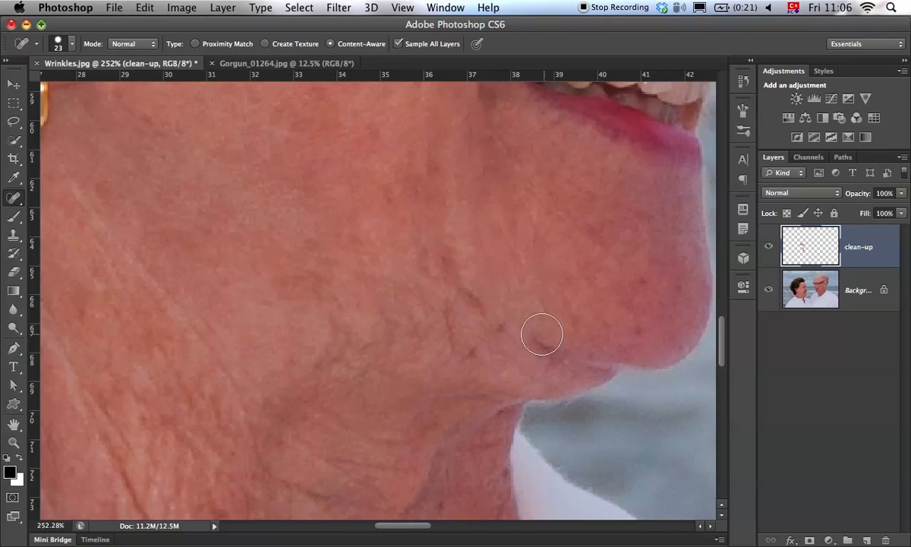
drag(541, 333, 499, 325)
mouse_move(457, 326)
mouse_down()
mouse_move(462, 264)
mouse_move(381, 321)
mouse_move(417, 244)
mouse_move(402, 290)
mouse_move(553, 271)
mouse_up()
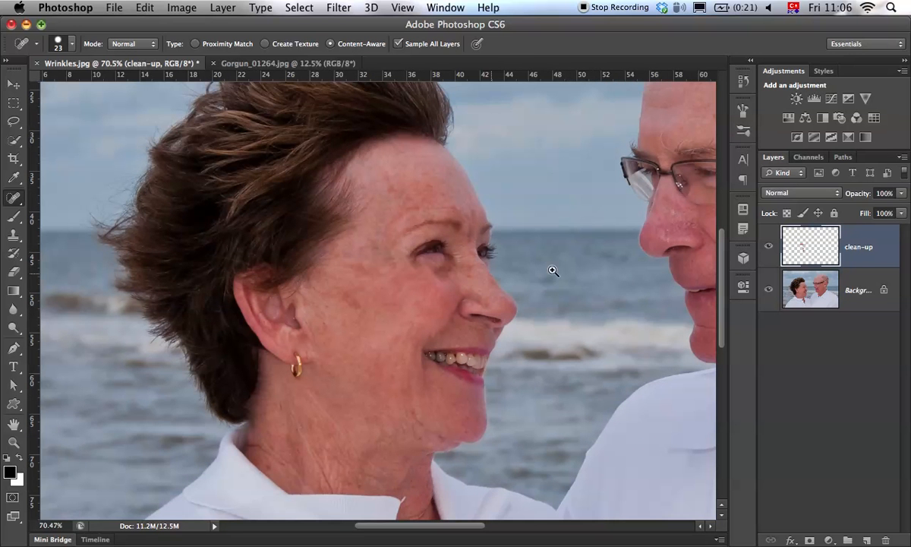
Step: Compare the woman's face with and without the retouching by hiding and showing the clean-up layer
click(768, 246)
click(769, 246)
click(768, 247)
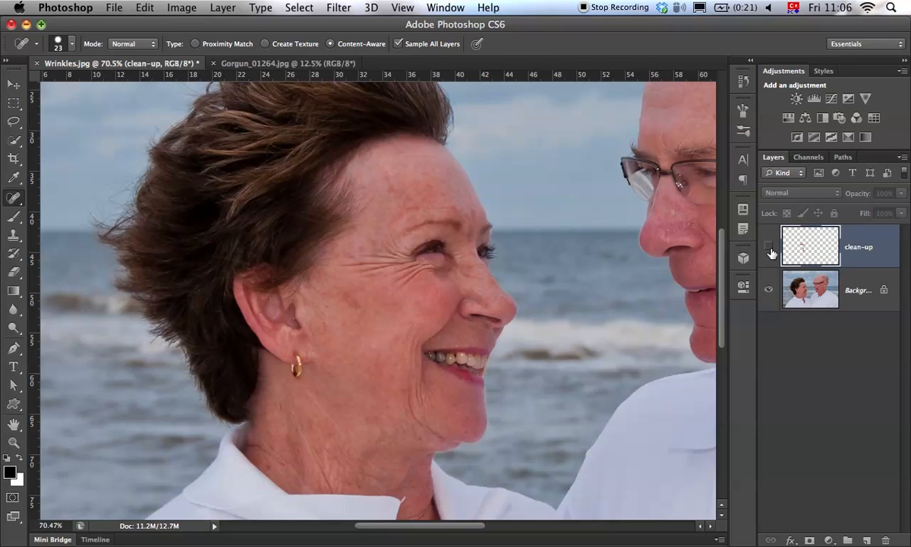
click(769, 246)
Step: Heal the long diagonal creases on the woman's neck below the earring
drag(362, 384, 381, 402)
scroll(264, 342, down, 5)
drag(229, 303, 294, 423)
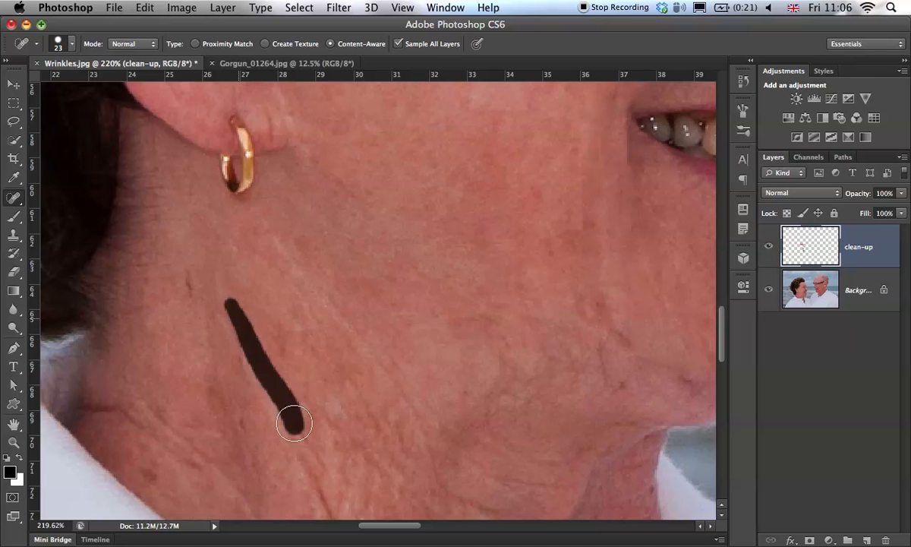
scroll(285, 315, down, 3)
drag(262, 320, 323, 432)
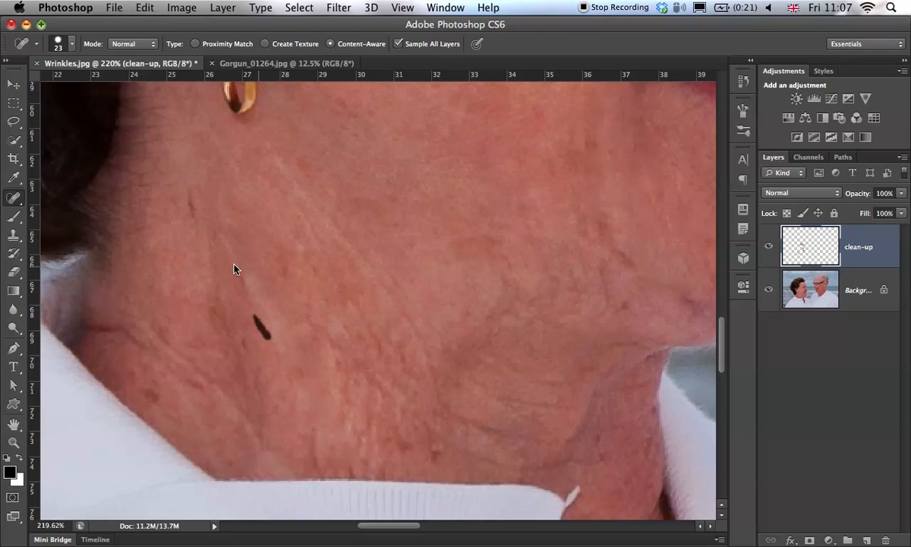
Step: Heal the neck folds towards the throat under the jaw and the lines above the shirt collar
mouse_move(234, 268)
mouse_down()
mouse_move(267, 311)
mouse_move(248, 275)
mouse_up()
drag(307, 186, 315, 212)
drag(358, 258, 417, 345)
mouse_move(414, 311)
mouse_down()
mouse_move(435, 415)
mouse_move(558, 431)
mouse_up()
mouse_move(469, 385)
mouse_down()
mouse_move(530, 398)
mouse_move(580, 393)
mouse_up()
drag(422, 419, 548, 456)
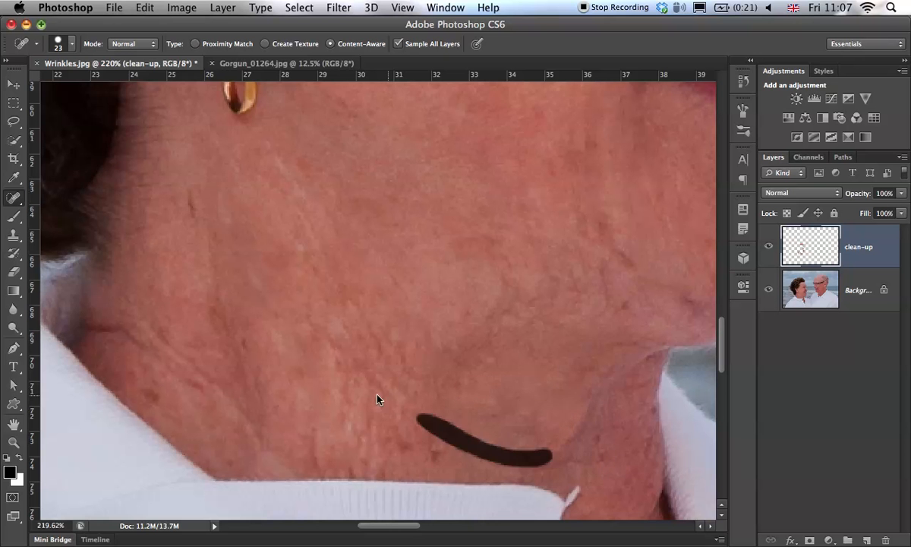
drag(180, 330, 193, 370)
click(106, 307)
Step: Heal the fine wrinkles between the woman's inner eye corner and the bridge of her nose
drag(241, 236, 247, 396)
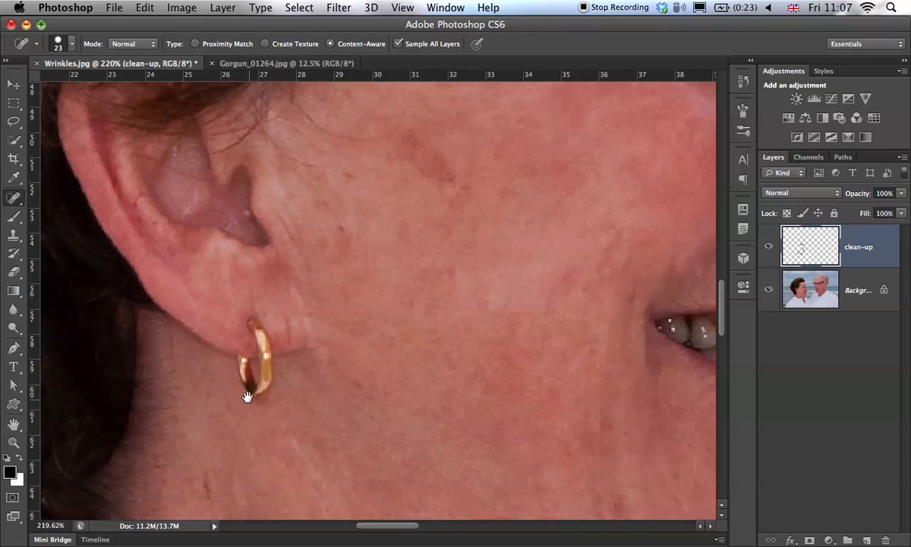
drag(421, 177, 334, 290)
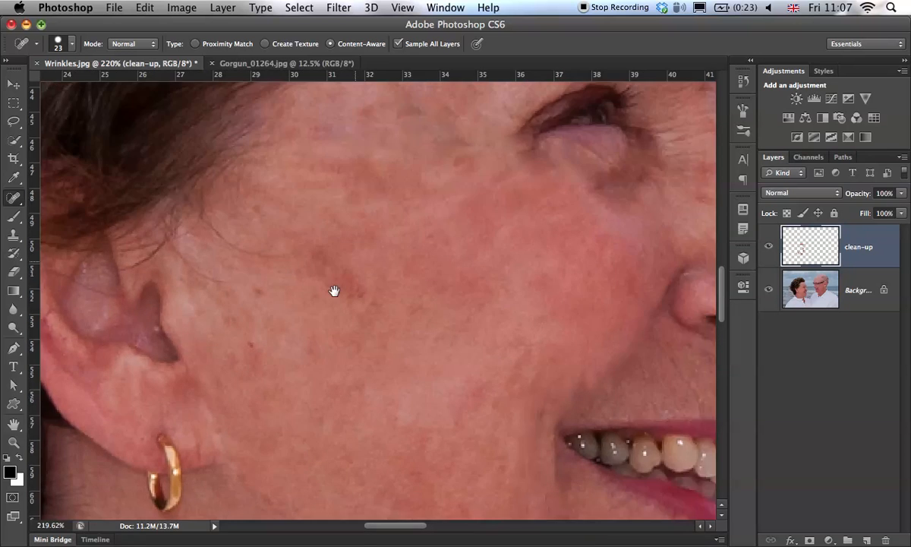
scroll(334, 291, right, 6)
scroll(334, 291, up, 4)
drag(464, 284, 492, 284)
click(448, 260)
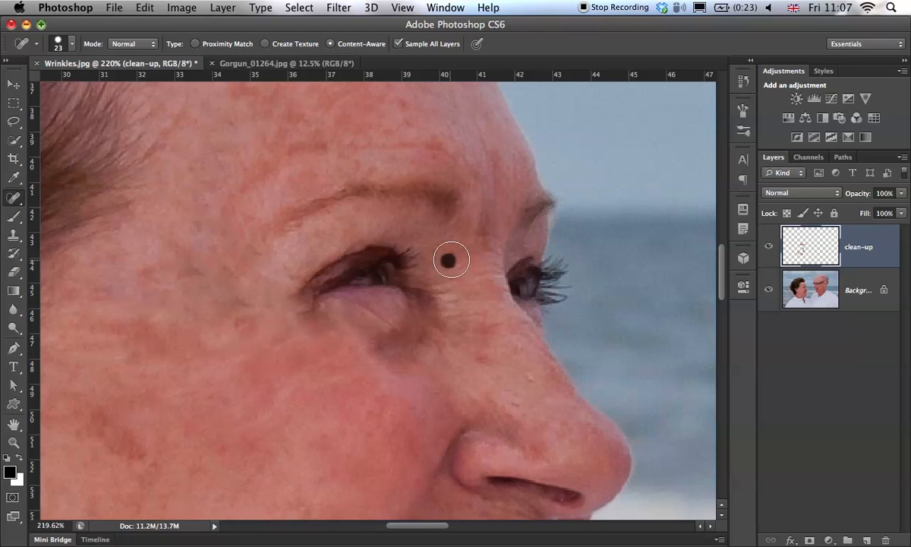
drag(440, 302, 486, 305)
Step: Heal the blemishes on the side of the woman's nose and the line above her upper lip
scroll(456, 289, right, 5)
scroll(456, 289, down, 4)
drag(444, 328, 432, 295)
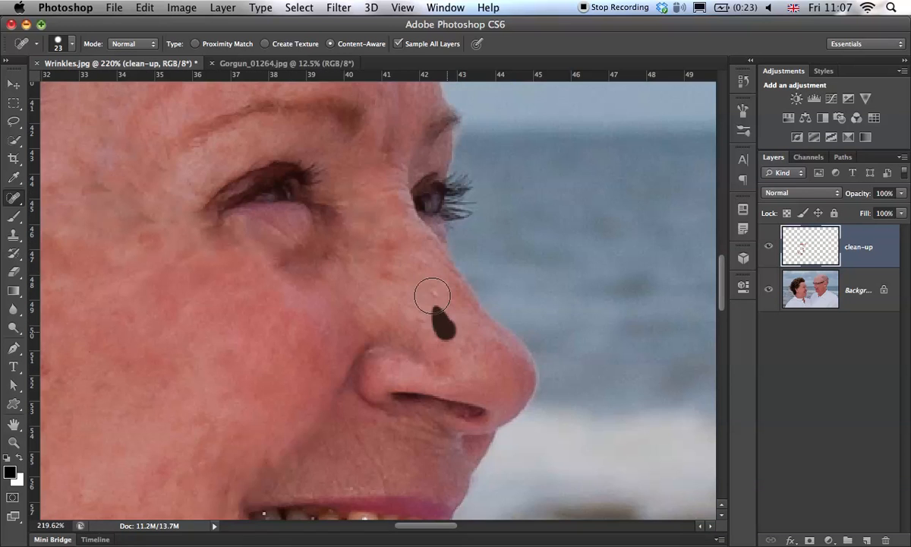
scroll(403, 293, down, 4)
drag(345, 355, 369, 392)
drag(380, 364, 358, 311)
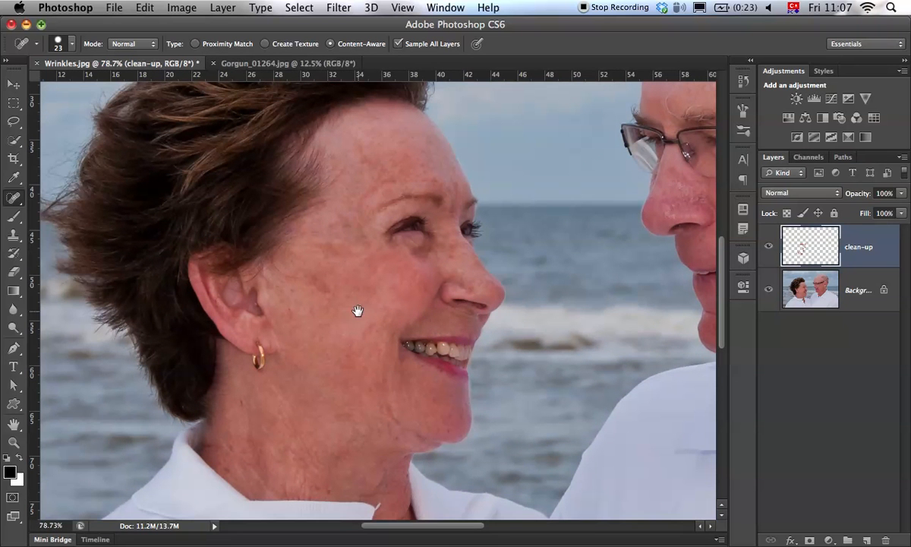
Step: Compare the retouching with the original, and view the clean-up strokes alone by temporarily hiding the background photo
click(769, 247)
click(769, 246)
click(768, 289)
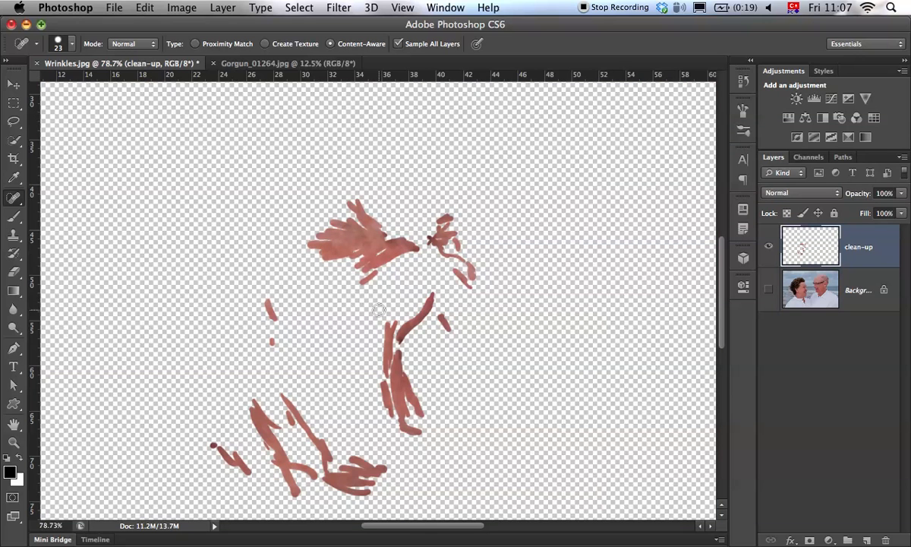
scroll(378, 310, down, 5)
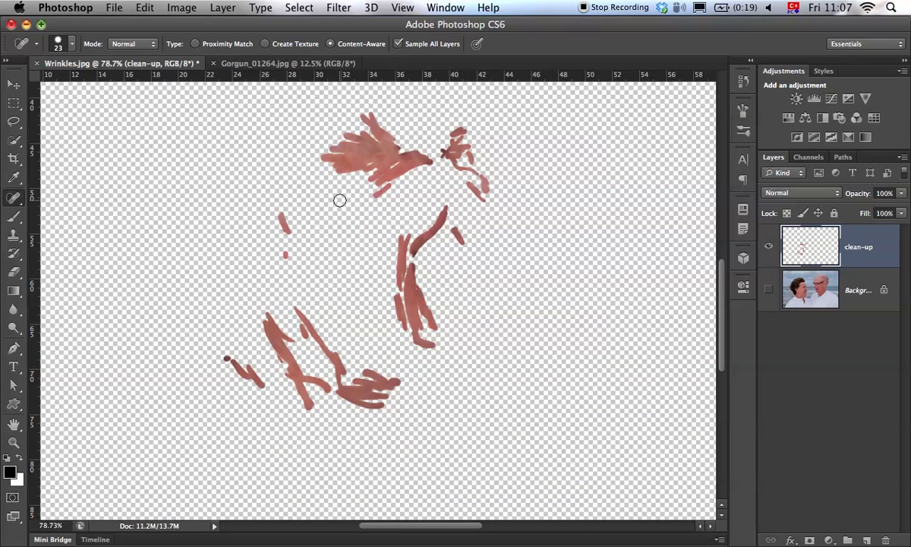
click(768, 290)
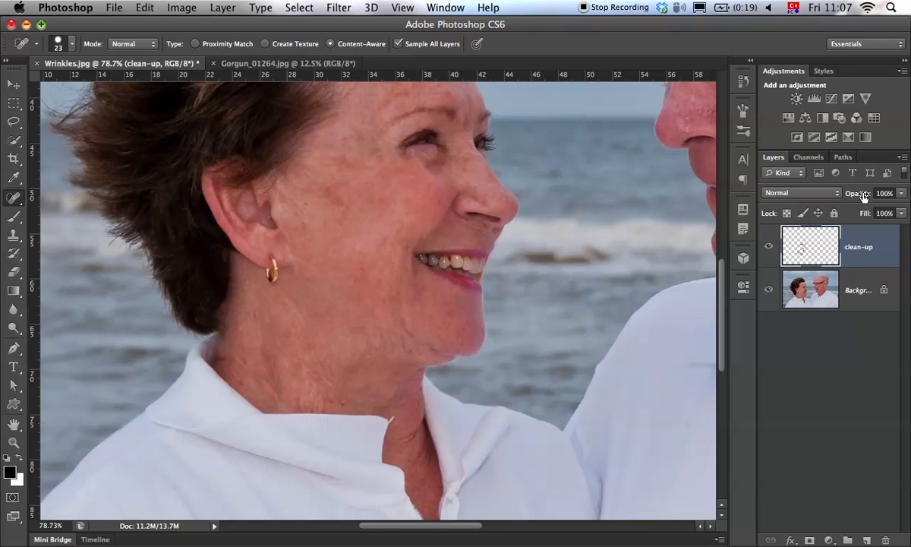
Step: Try lowering the clean-up layer's opacity to 46%
key(super+space)
drag(864, 197, 863, 196)
click(901, 194)
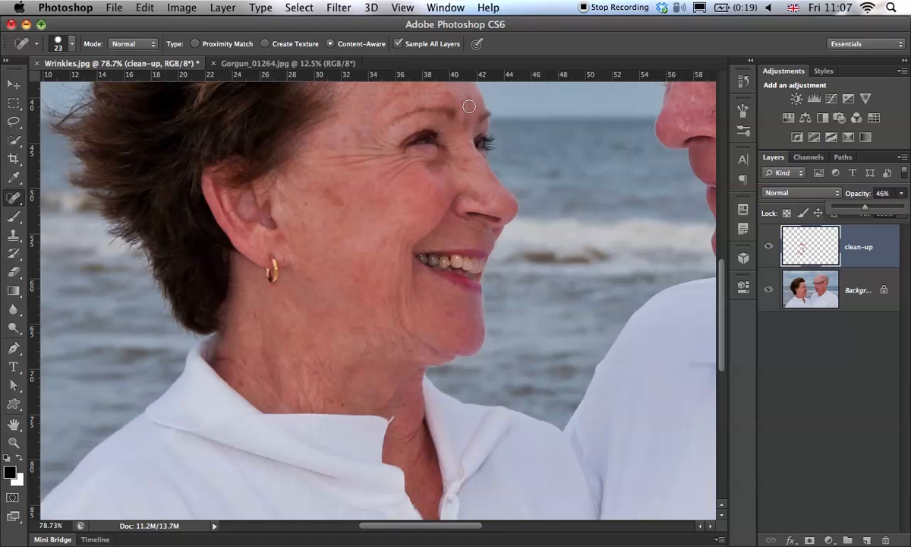
click(392, 132)
Step: Set the clean-up layer's opacity to 57% while judging the wrinkles around the woman's eye up close
scroll(399, 148, up, 4)
drag(382, 199, 391, 201)
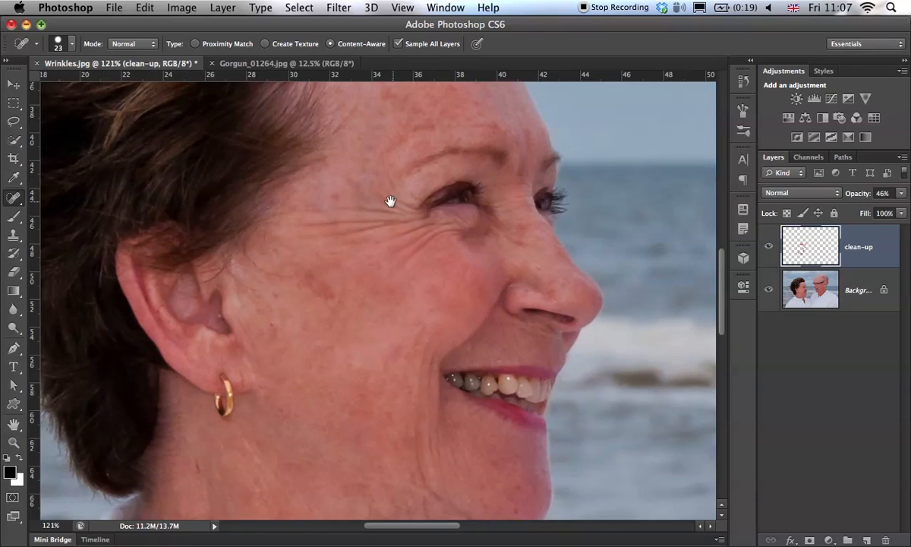
scroll(390, 201, up, 2)
click(900, 194)
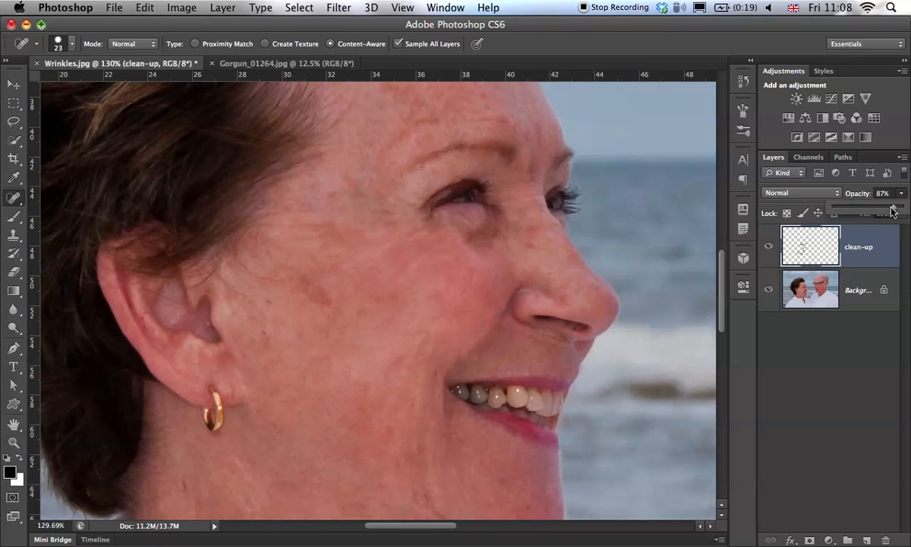
drag(866, 208, 872, 208)
drag(729, 24, 678, 25)
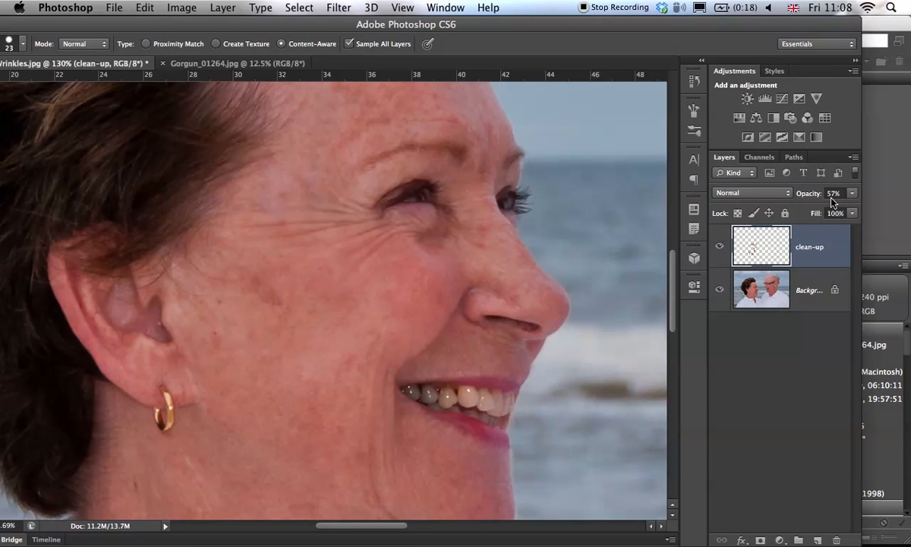
Step: Compare the softened wrinkles with the original by temporarily hiding the clean-up layer
click(719, 249)
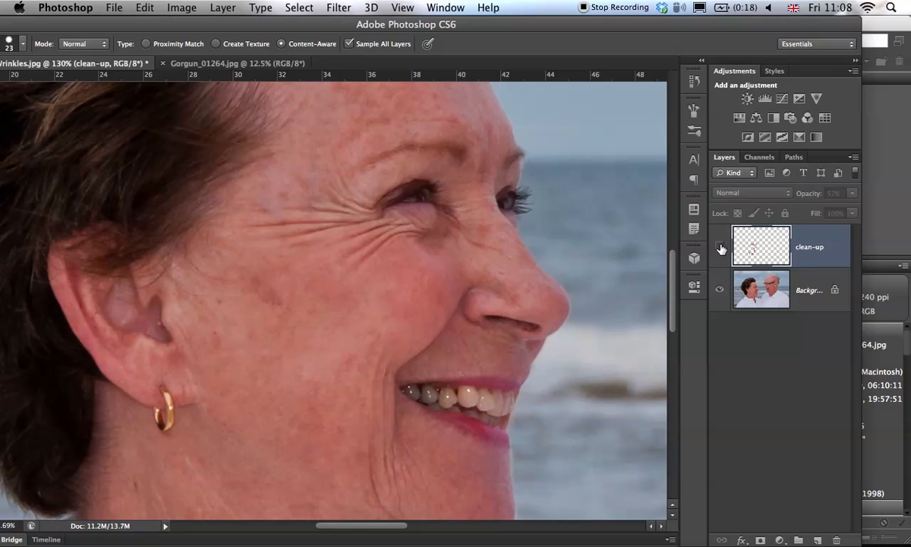
click(720, 249)
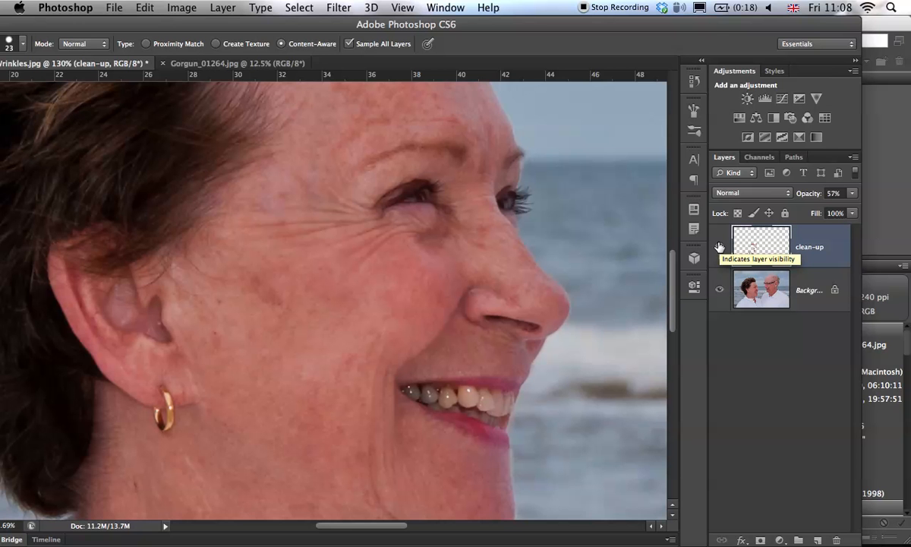
drag(686, 23, 735, 19)
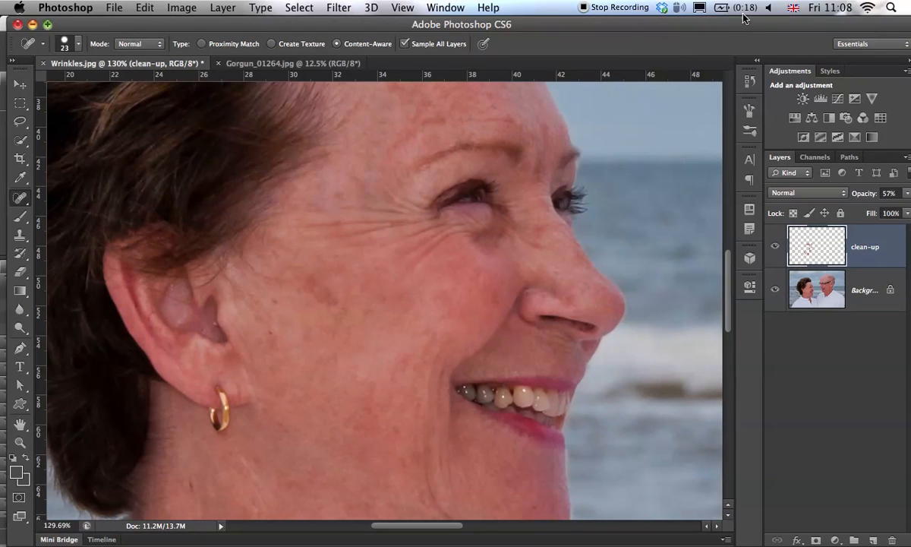
key(d)
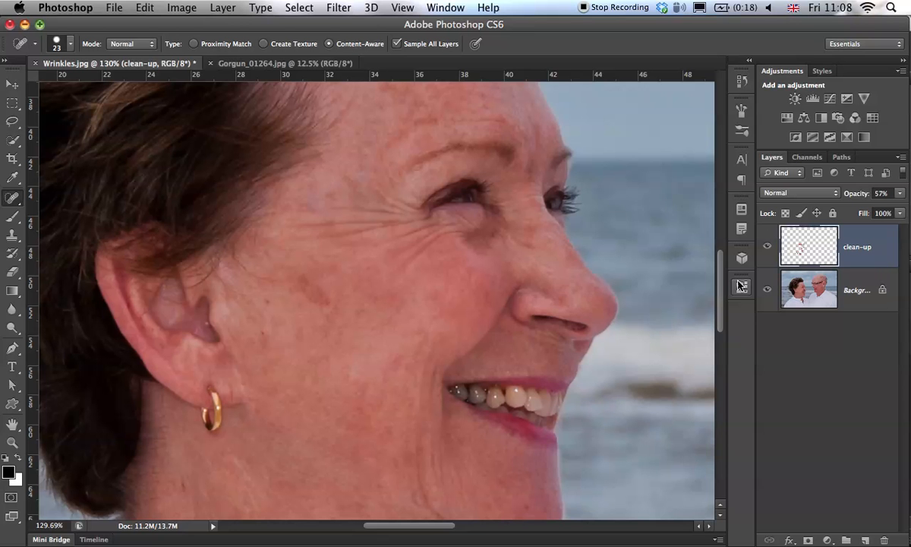
Step: Select the woman's teeth on the Background layer with the Quick Selection tool and a 22 px brush
drag(520, 322, 455, 256)
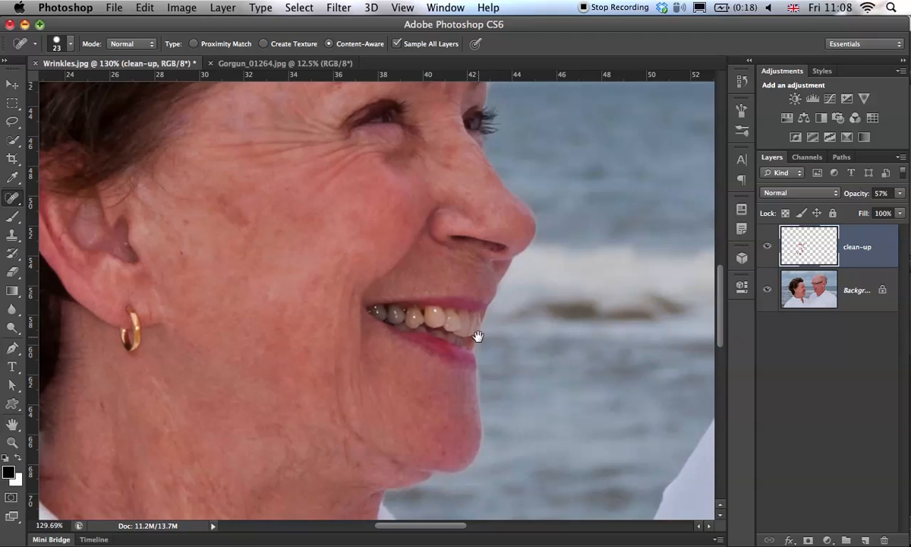
drag(432, 330, 447, 330)
drag(505, 337, 446, 281)
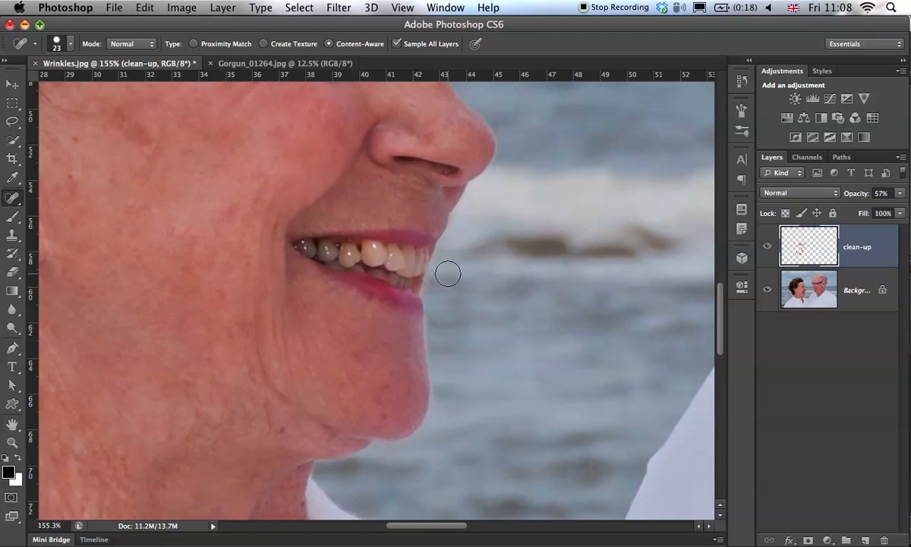
key(super+minus)
key(super+minus)
key(super+equal)
key(super+equal)
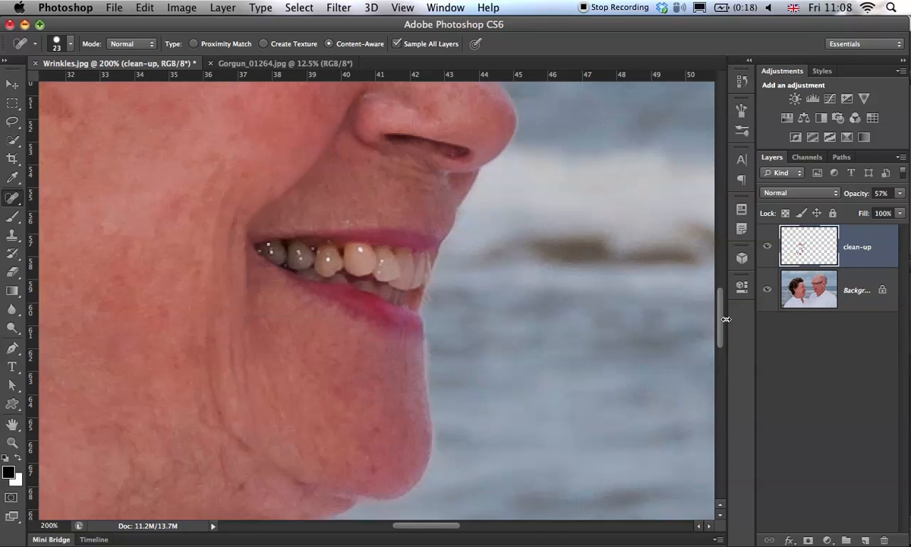
click(814, 300)
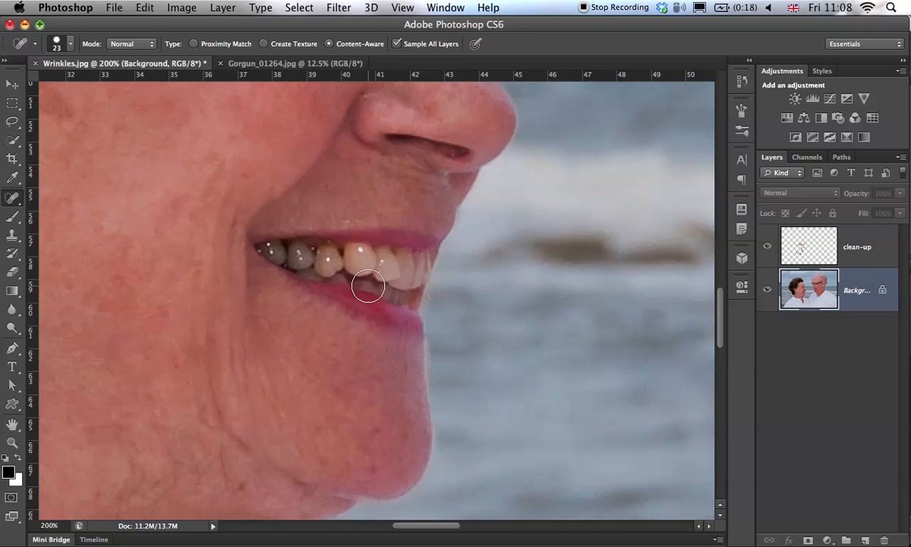
key(w)
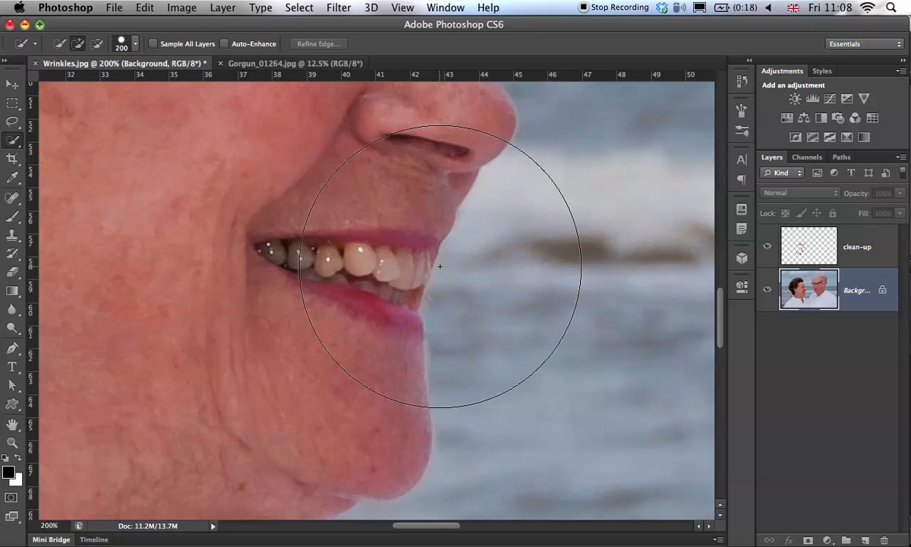
drag(440, 267, 314, 287)
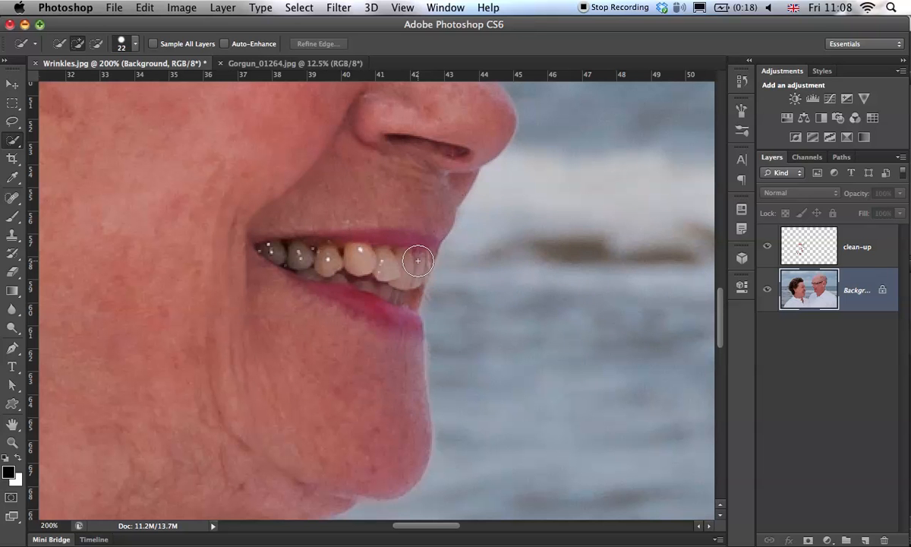
mouse_move(417, 258)
mouse_down()
mouse_move(369, 266)
mouse_move(267, 247)
mouse_move(386, 285)
mouse_move(273, 251)
mouse_move(315, 256)
mouse_move(394, 236)
mouse_up()
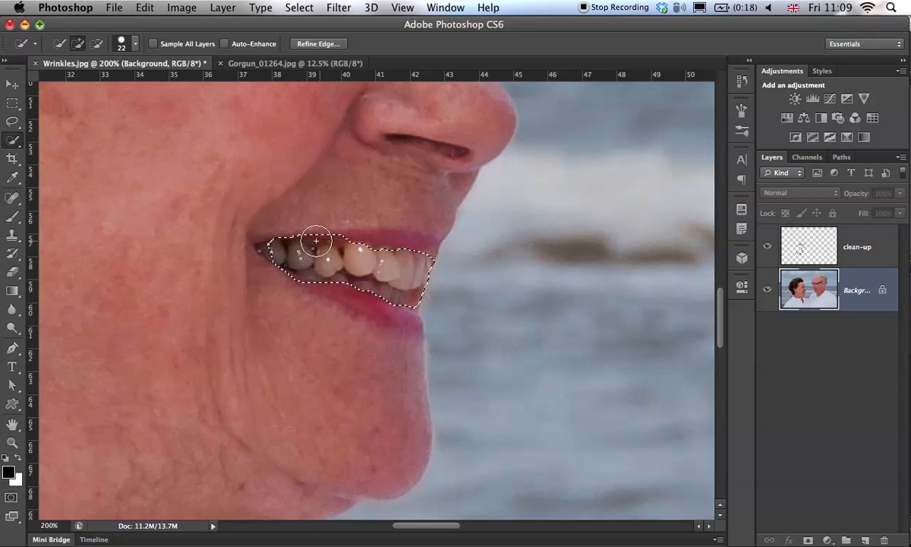
Step: Subtract the gum areas above the teeth and the dark gap between the tooth rows from the selection with the Lasso
drag(301, 238, 315, 229)
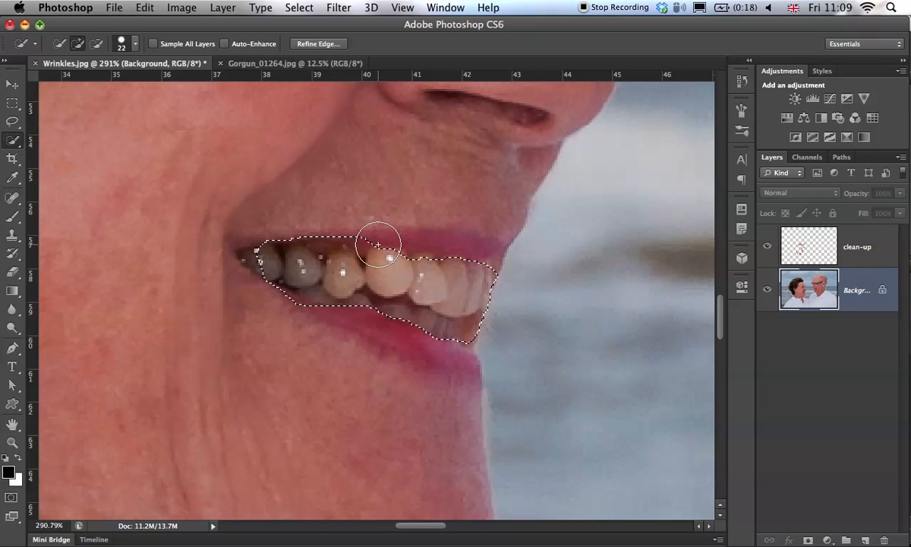
key(l)
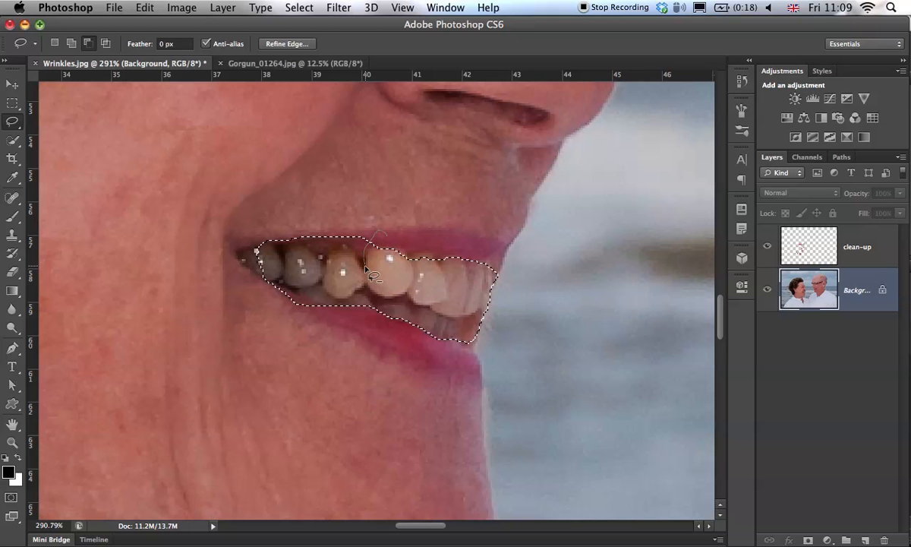
mouse_move(365, 266)
mouse_down()
mouse_move(353, 238)
mouse_move(337, 235)
mouse_move(335, 250)
mouse_move(309, 251)
mouse_move(309, 261)
mouse_move(257, 246)
mouse_up()
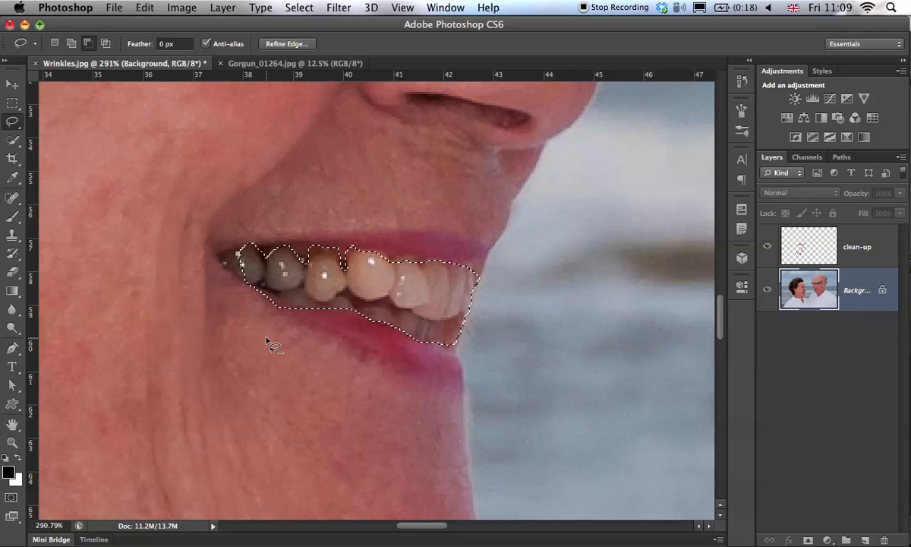
mouse_move(298, 314)
mouse_down()
mouse_move(246, 287)
mouse_move(301, 337)
mouse_move(349, 318)
mouse_move(337, 297)
mouse_move(348, 290)
mouse_move(409, 309)
mouse_move(339, 295)
mouse_up()
Step: Add the rearmost tooth at the corner of the mouth to the selection with the Lasso
key(shift)
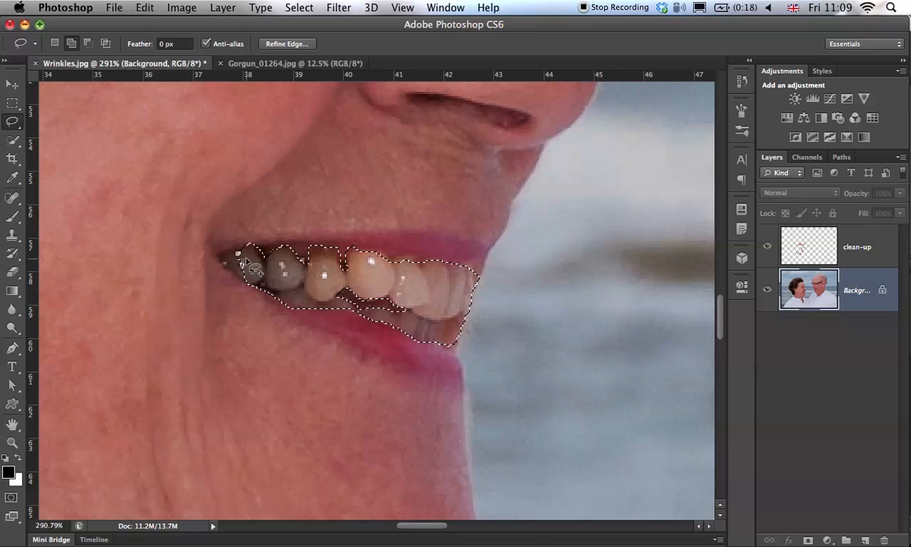
drag(235, 270, 226, 261)
key(shift)
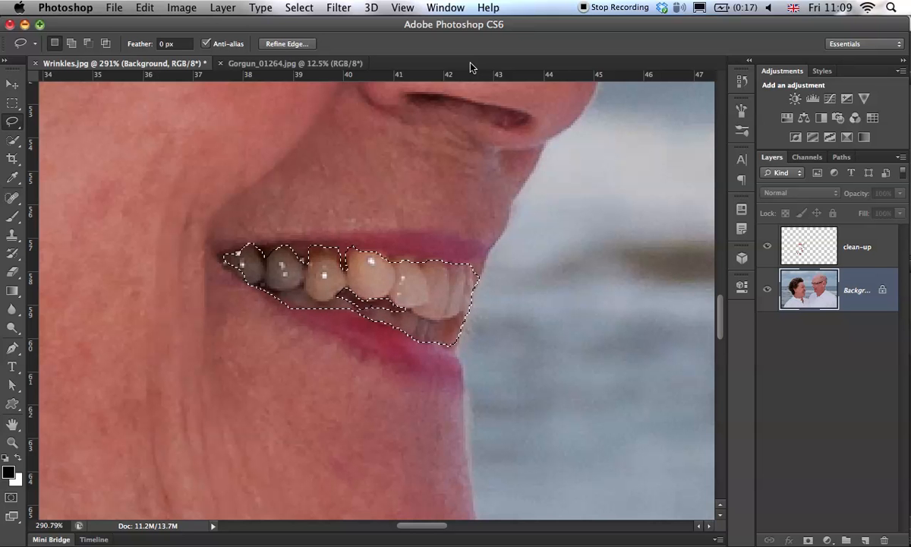
Step: Try moving the selected teeth out of the mouth on the Background layer, and undo the move
key(v)
drag(433, 304, 554, 202)
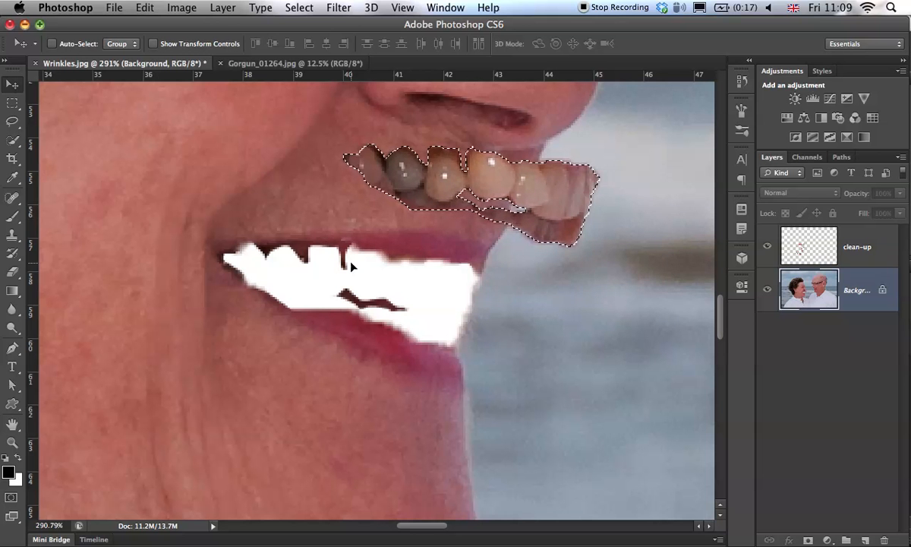
key(super+z)
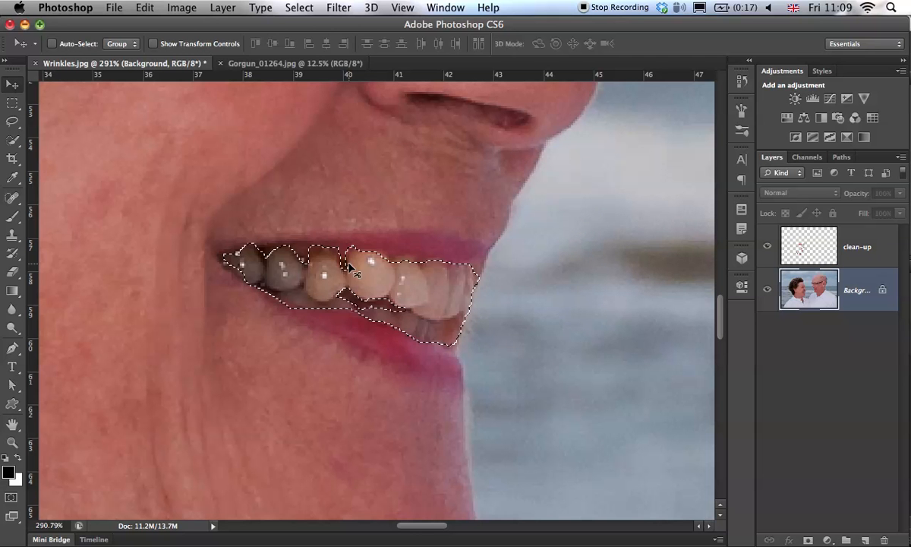
Step: Refine the teeth selection's edge with a 2.9 px feather and a -13% edge shift, and copy the teeth to a new layer
key(l)
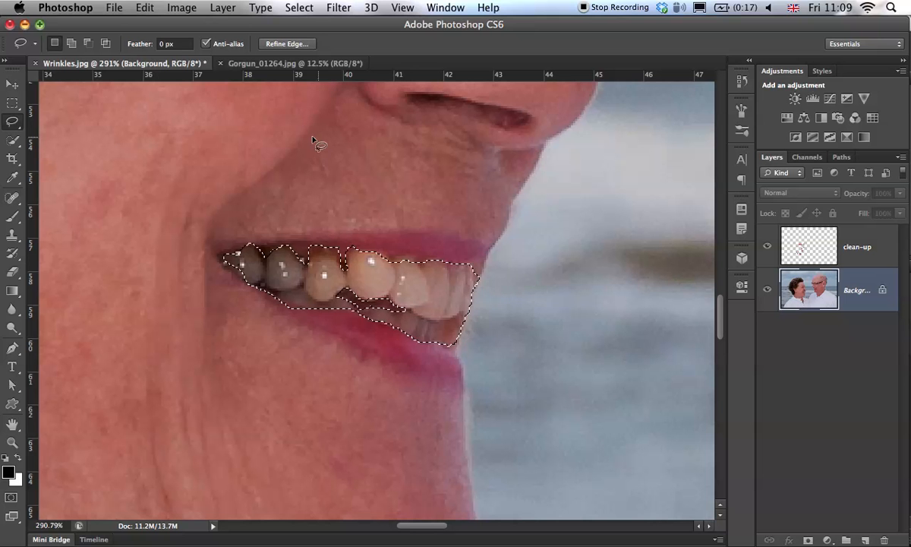
click(299, 7)
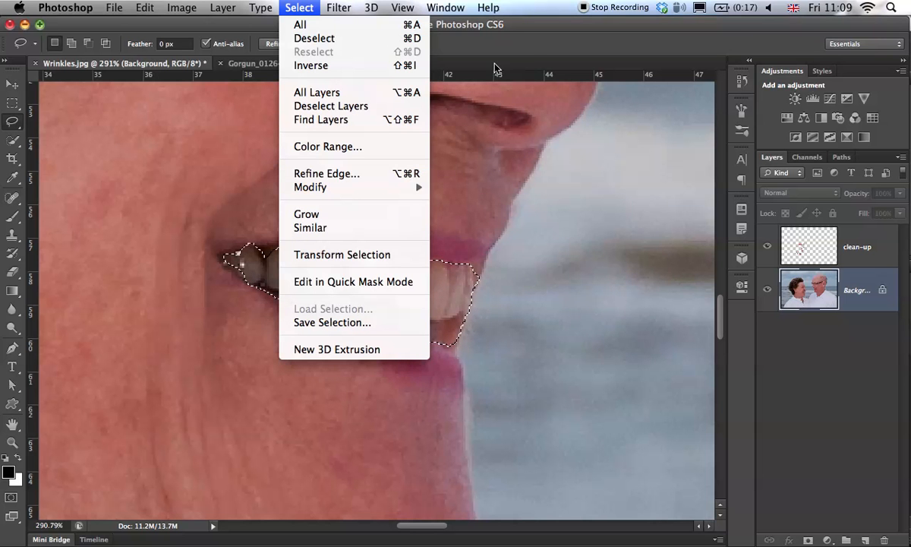
click(552, 43)
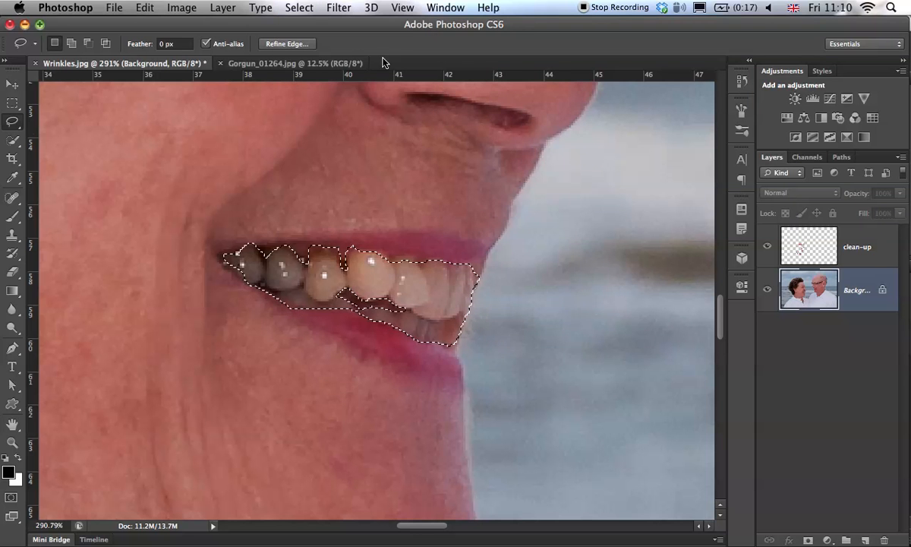
click(286, 43)
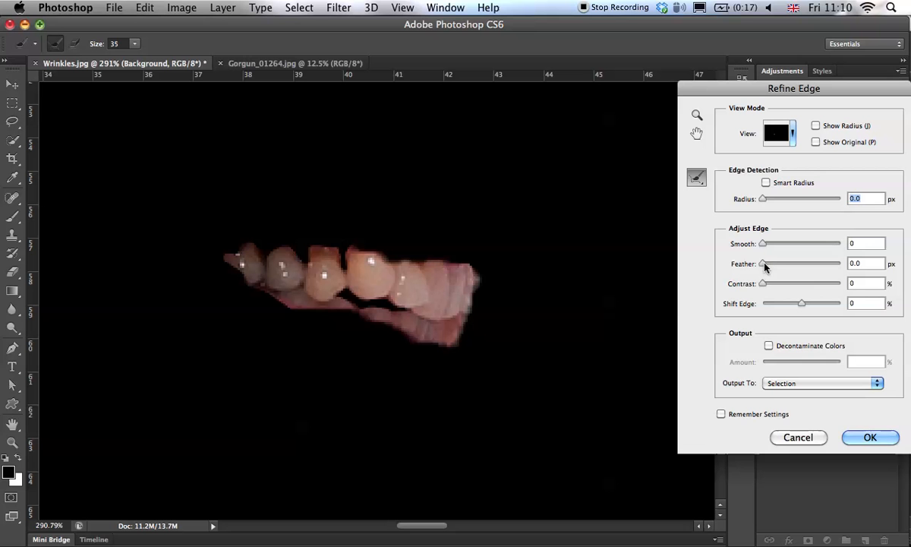
drag(762, 266, 775, 265)
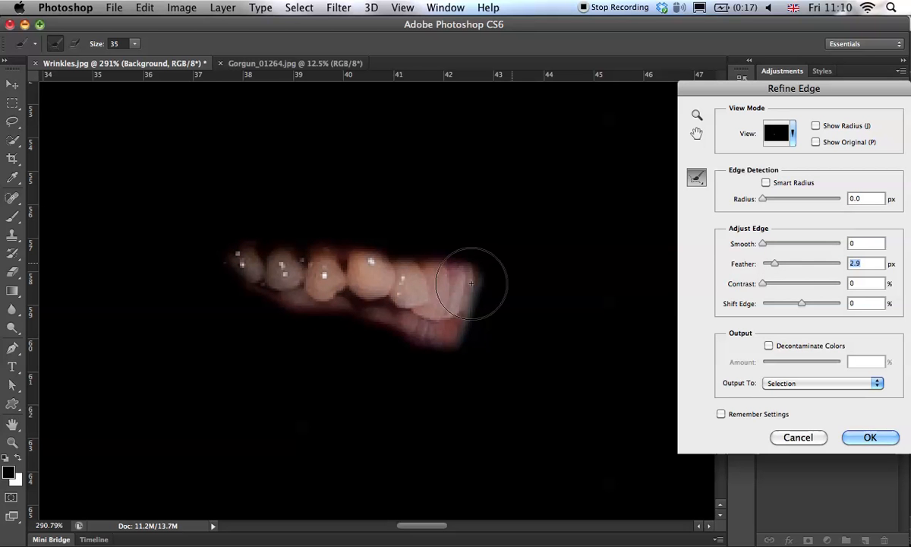
drag(804, 305, 799, 306)
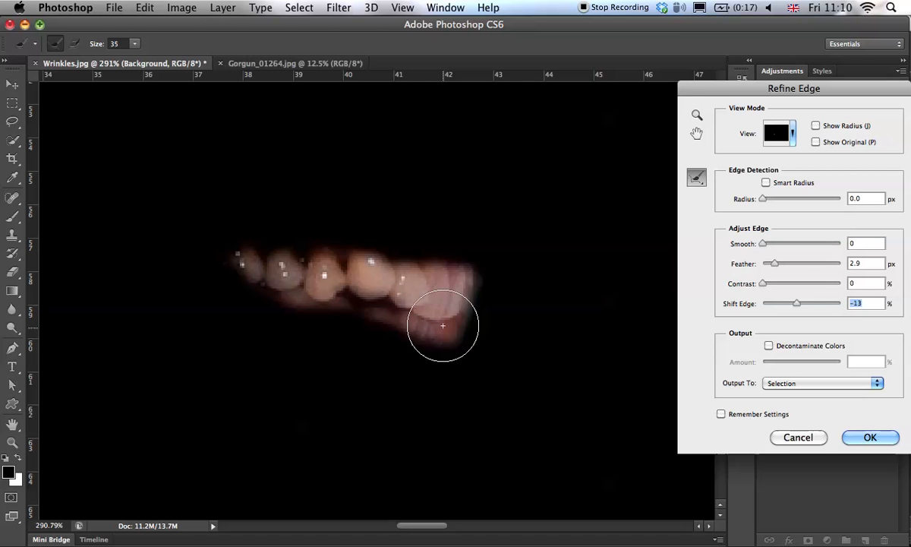
click(870, 438)
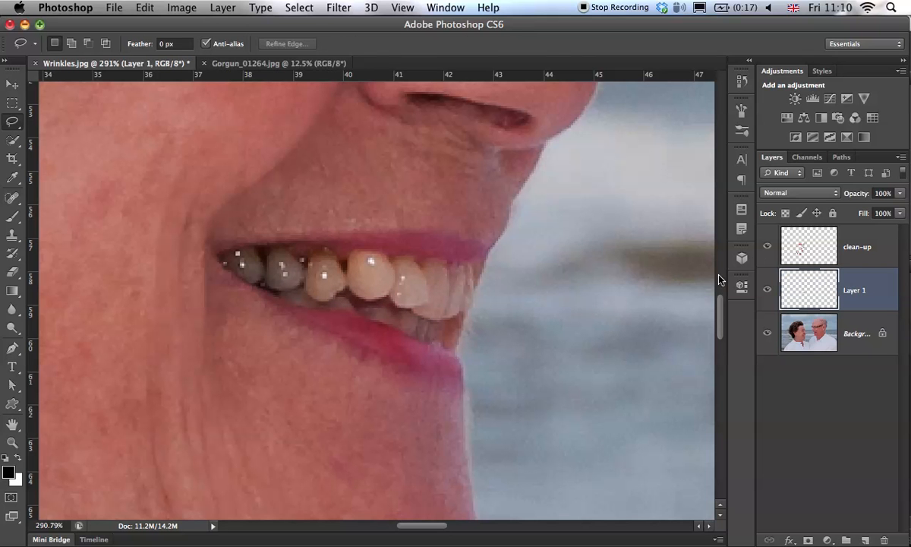
Step: Rename the copied layer as teeth, and test it with a small move that is undone
key(v)
double_click(855, 290)
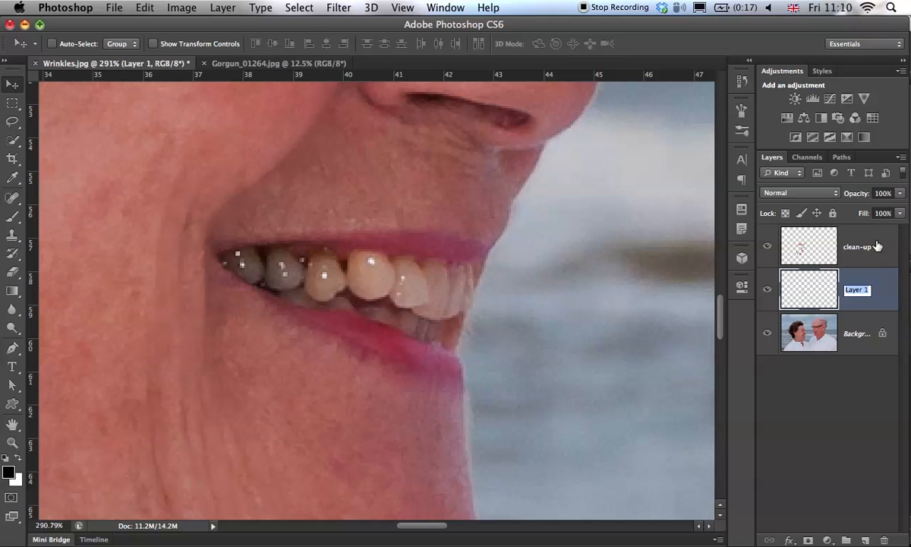
text(teeth)
key(Return)
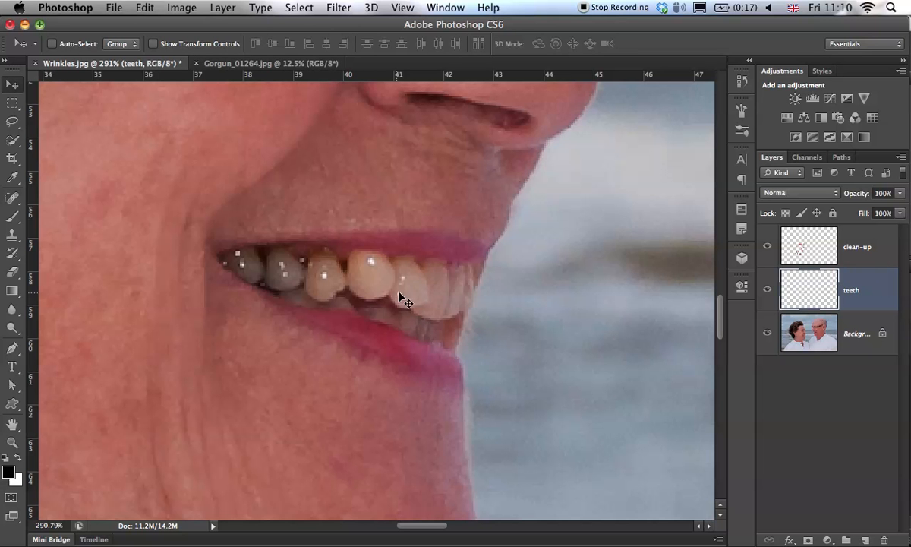
mouse_move(398, 292)
mouse_down()
mouse_move(505, 257)
mouse_move(626, 307)
mouse_move(552, 339)
mouse_move(415, 299)
mouse_up()
key(super+z)
Step: Reduce the Yellows saturation of the teeth layer to -100 with a Hue/Saturation adjustment
click(189, 7)
mouse_move(195, 51)
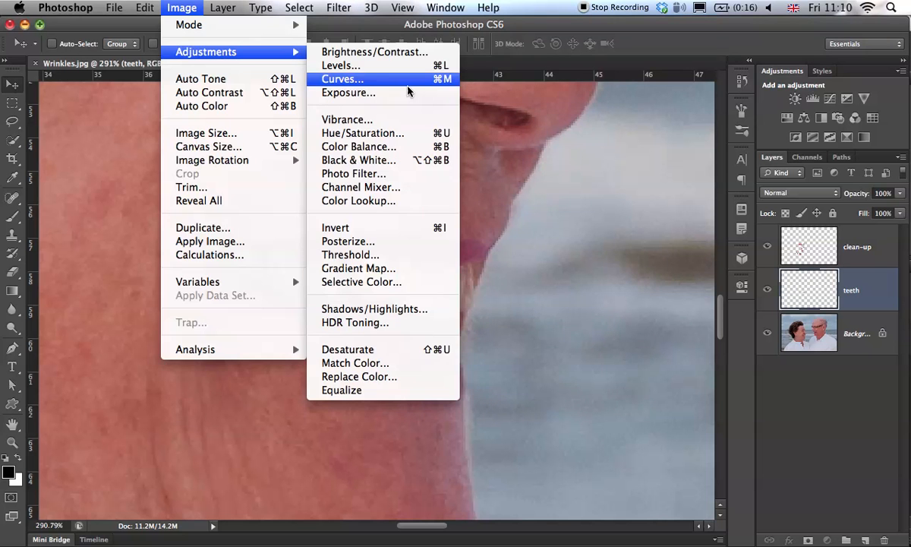
click(411, 134)
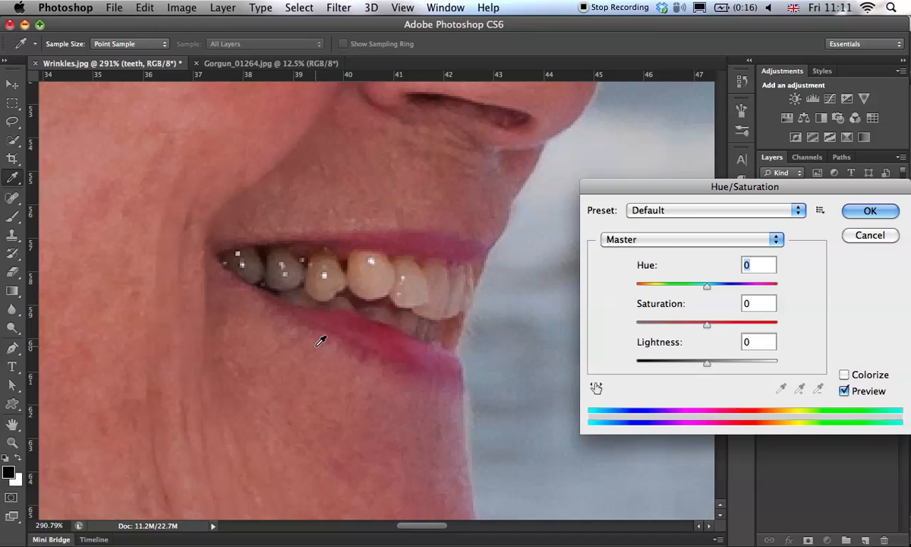
click(664, 240)
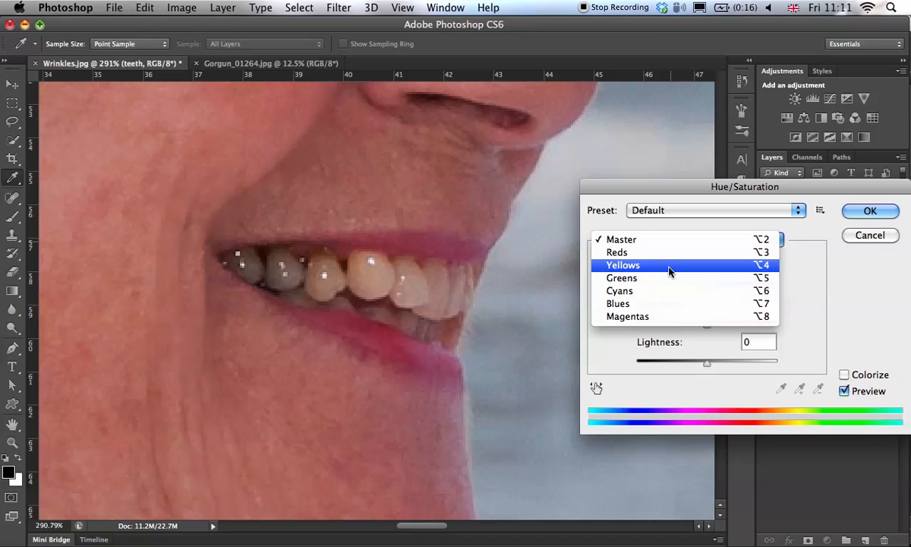
click(689, 265)
key(super+space)
drag(313, 266, 438, 265)
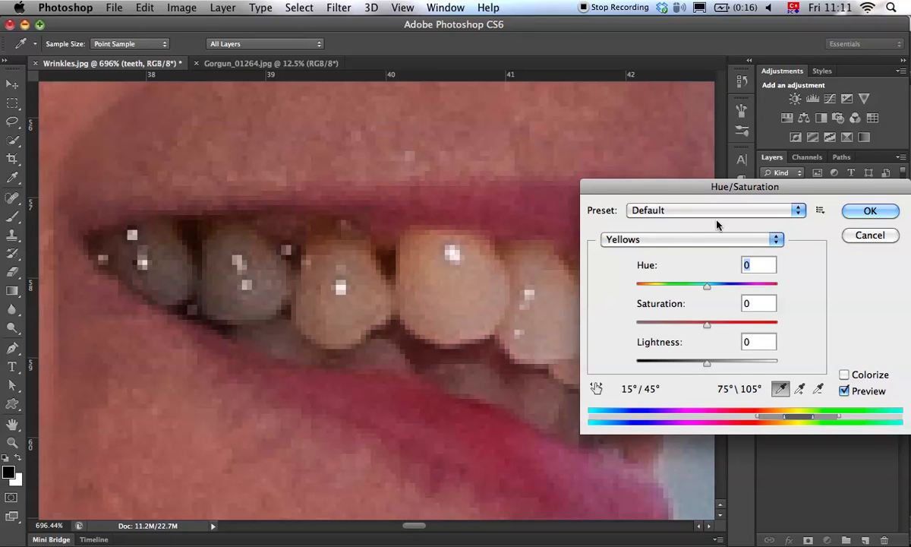
key(super+space)
drag(700, 325, 629, 322)
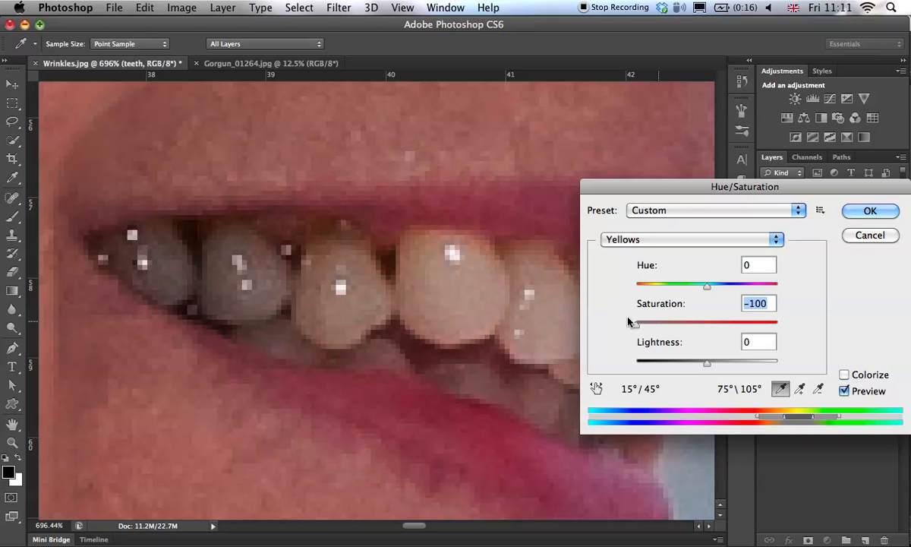
Step: Compare the teeth with and without the desaturated yellows by toggling the adjustment's preview
click(845, 391)
click(842, 392)
click(842, 392)
click(842, 392)
click(843, 392)
click(843, 392)
click(845, 390)
click(845, 391)
Step: Raise the Master lightness to +15, compare it with the original in the preview, and apply the Hue/Saturation adjustment
click(619, 239)
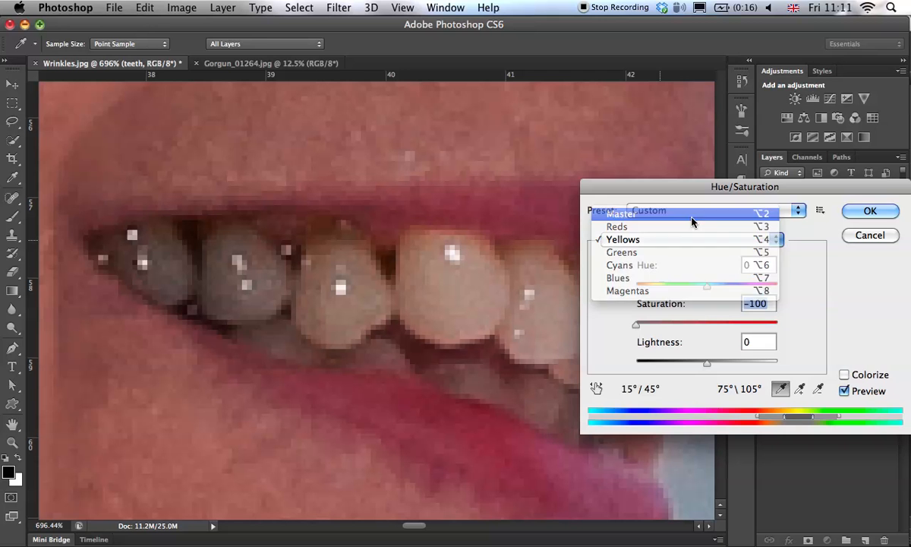
click(692, 218)
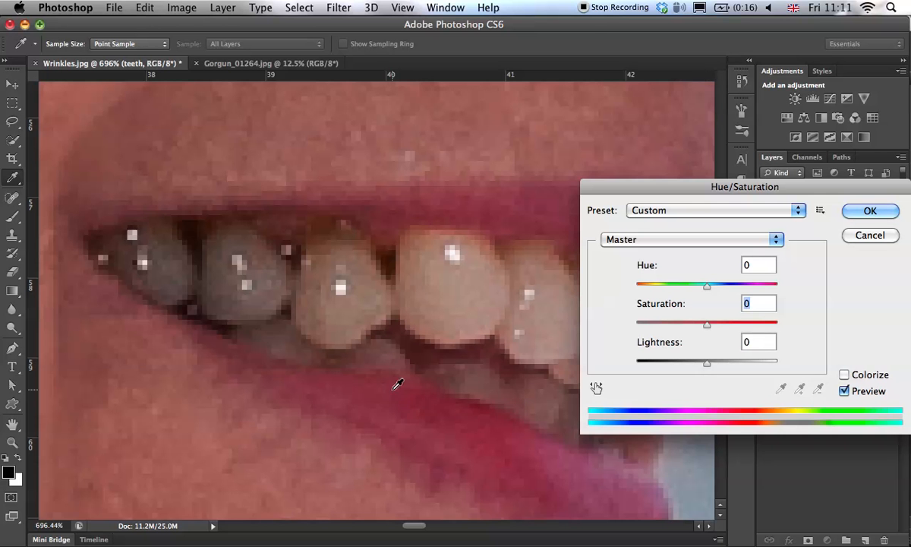
alt+super+click(401, 360)
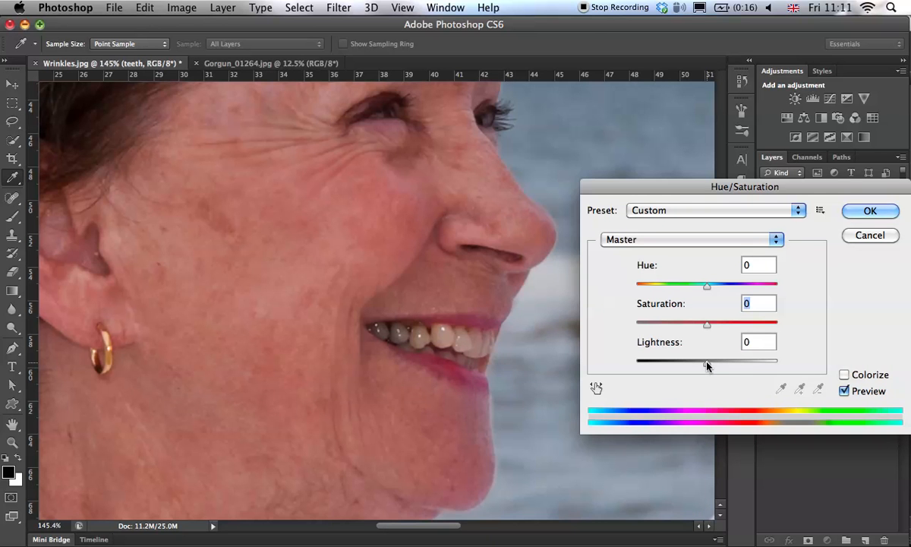
mouse_move(706, 365)
mouse_down()
mouse_move(739, 363)
mouse_move(717, 366)
mouse_up()
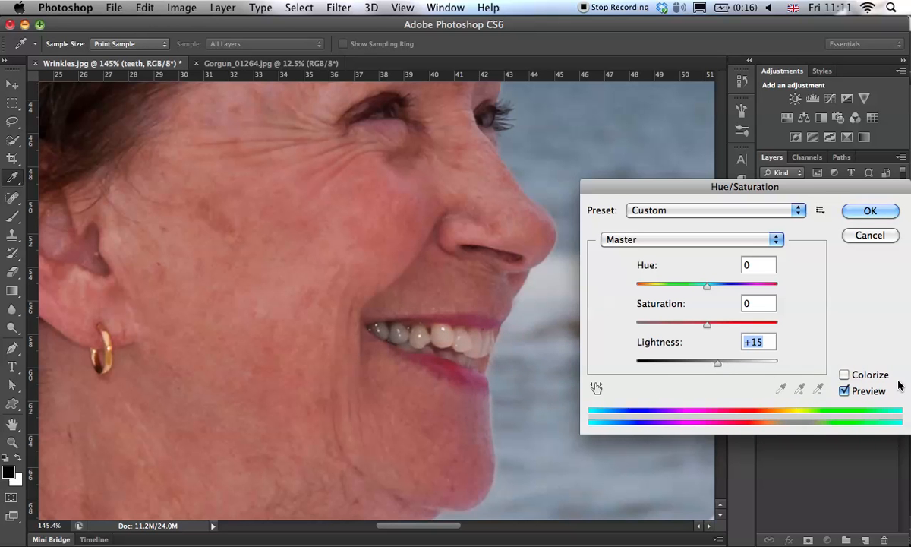
click(845, 391)
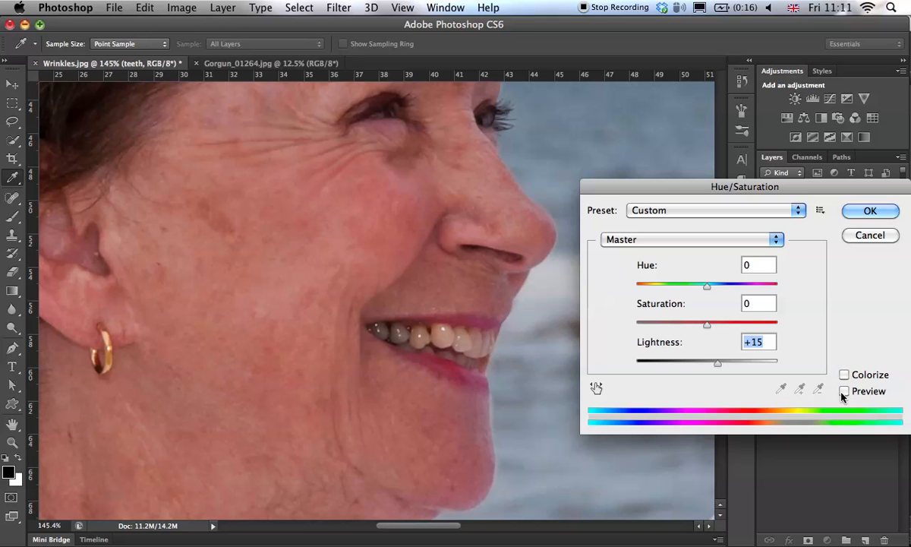
click(844, 392)
click(844, 392)
click(844, 392)
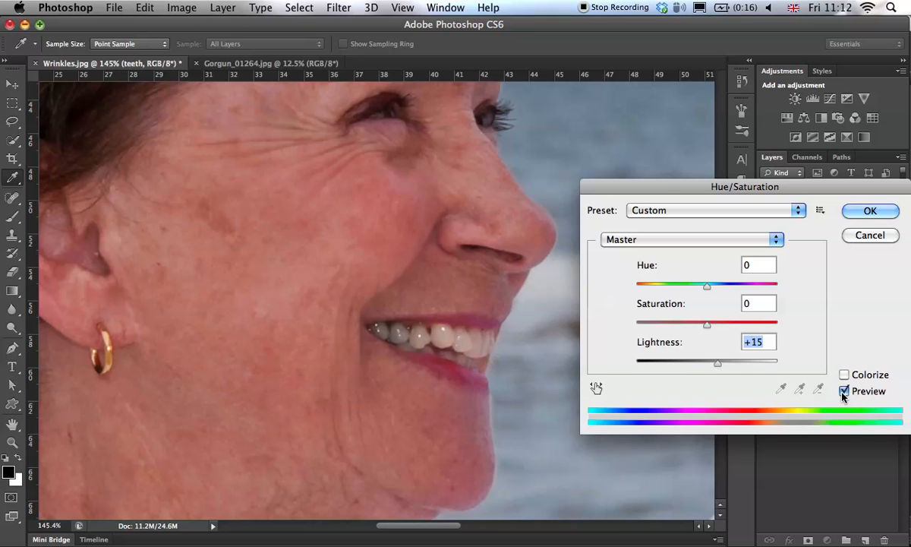
click(863, 209)
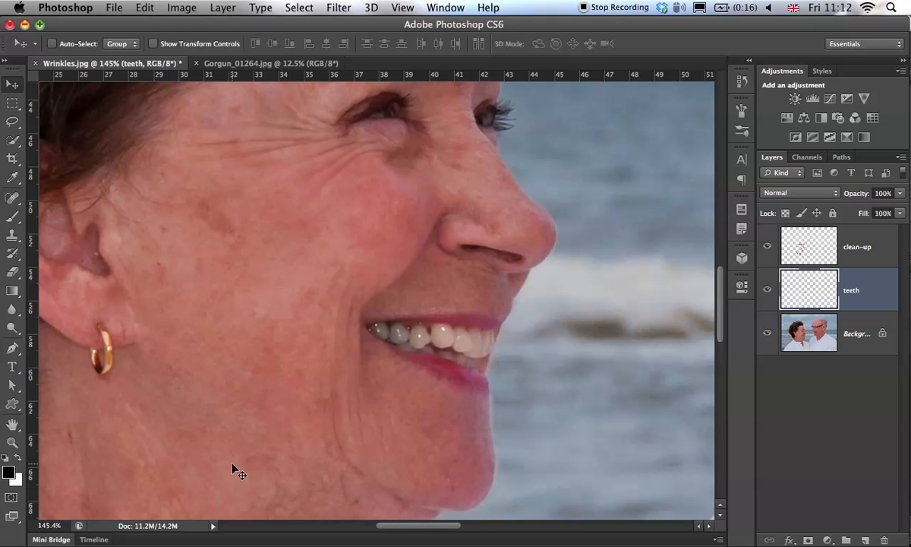
Step: Compare the woman's face before and after retouching by toggling the layers above the Background, leaving all layers shown
scroll(267, 432, down, 6)
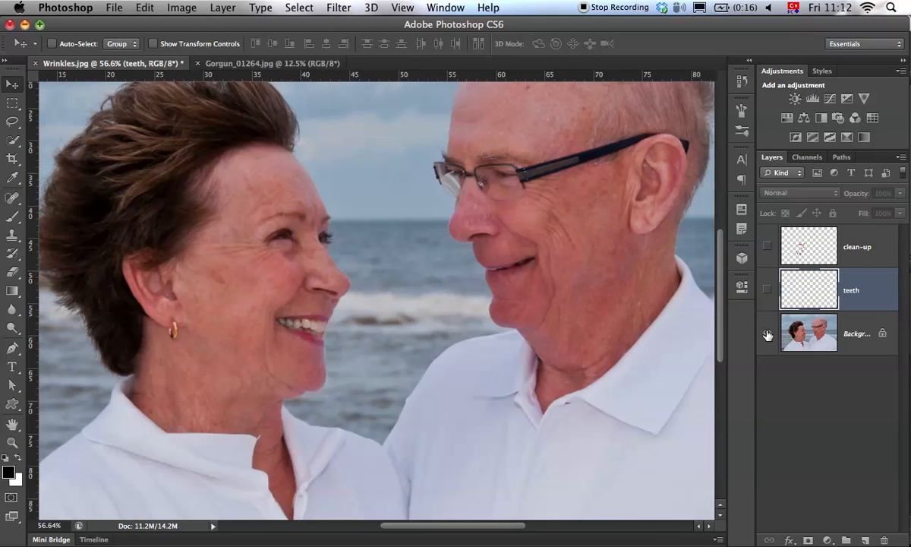
scroll(391, 292, up, 3)
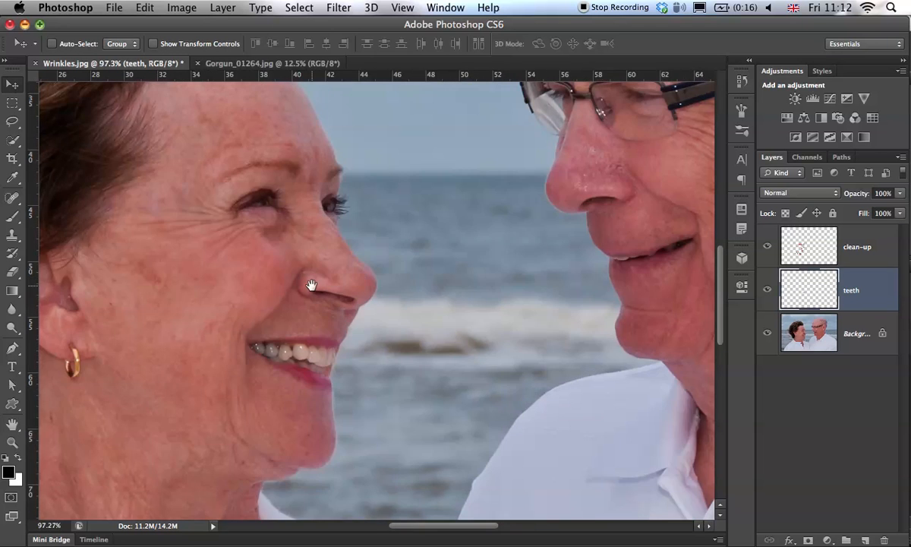
scroll(456, 250, left, 3)
alt+click(768, 334)
alt+click(769, 335)
alt+click(768, 335)
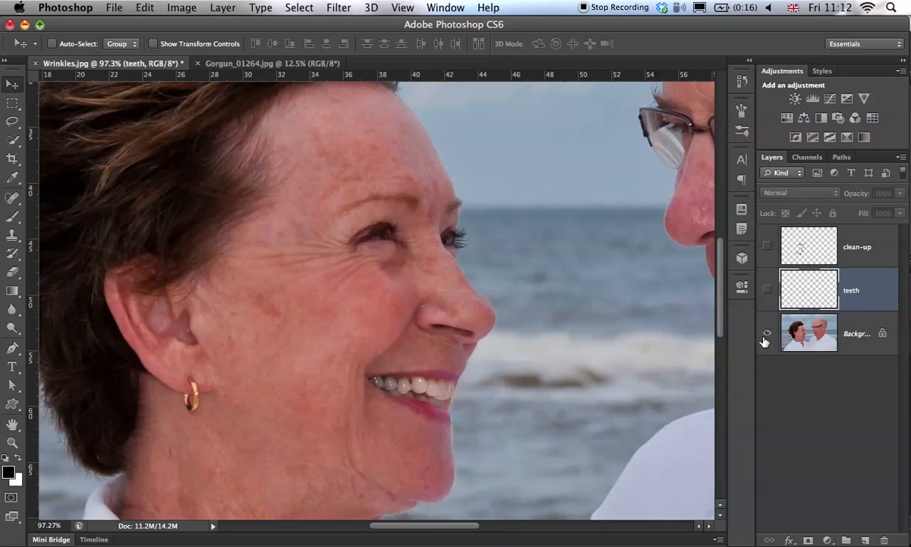
alt+click(768, 336)
alt+click(766, 338)
alt+click(767, 335)
alt+click(766, 335)
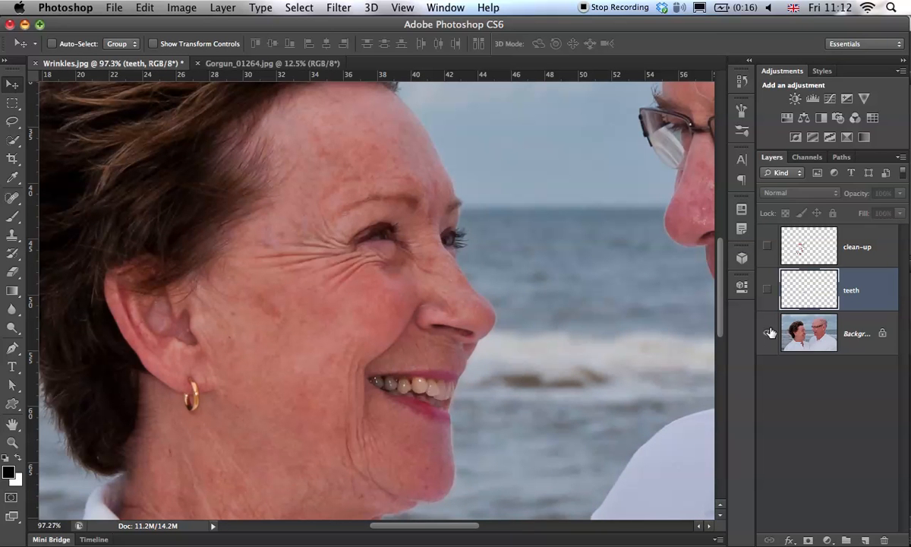
alt+click(767, 335)
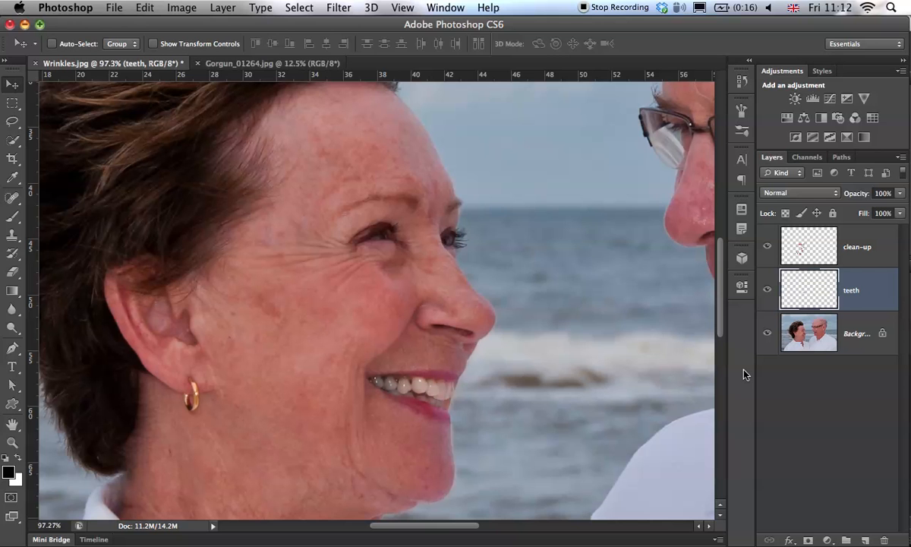
Step: Switch to Adobe Bridge and open Lint.jpg from the Retouch folder in Photoshop
key(super+Tab)
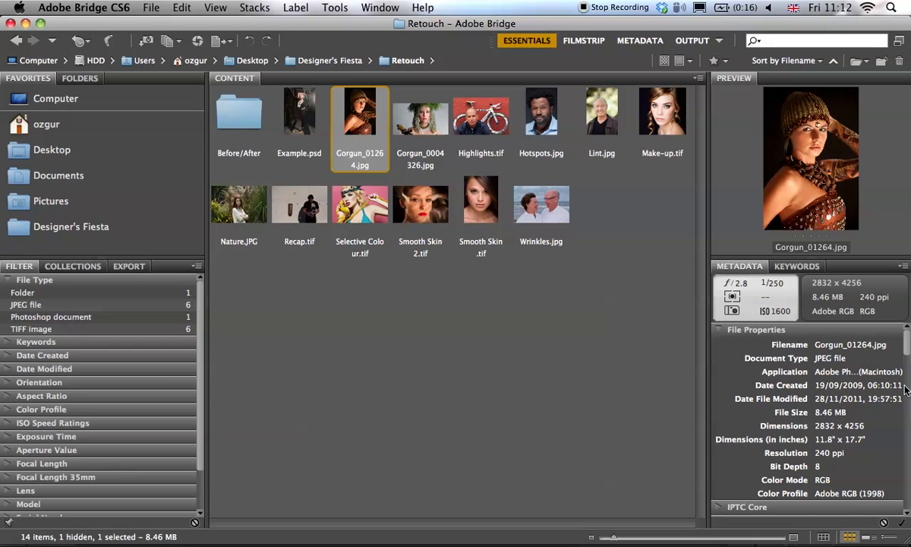
click(590, 137)
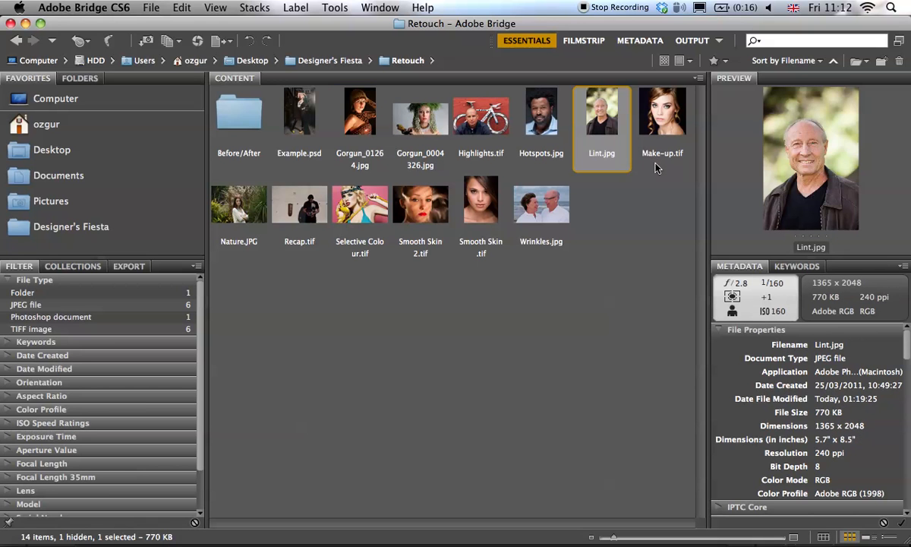
double_click(608, 126)
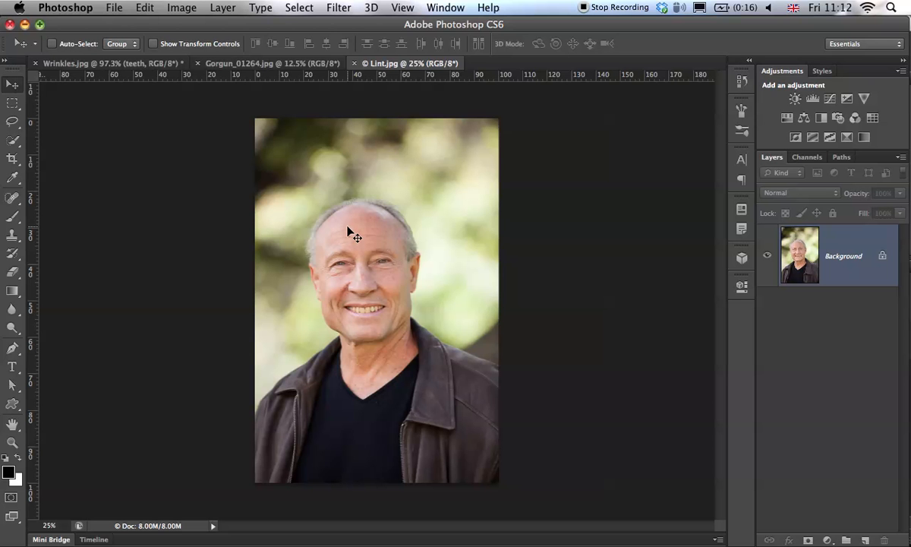
Step: Examine the man's black shirt up close for lint specks
drag(401, 387, 417, 240)
key(super+space)
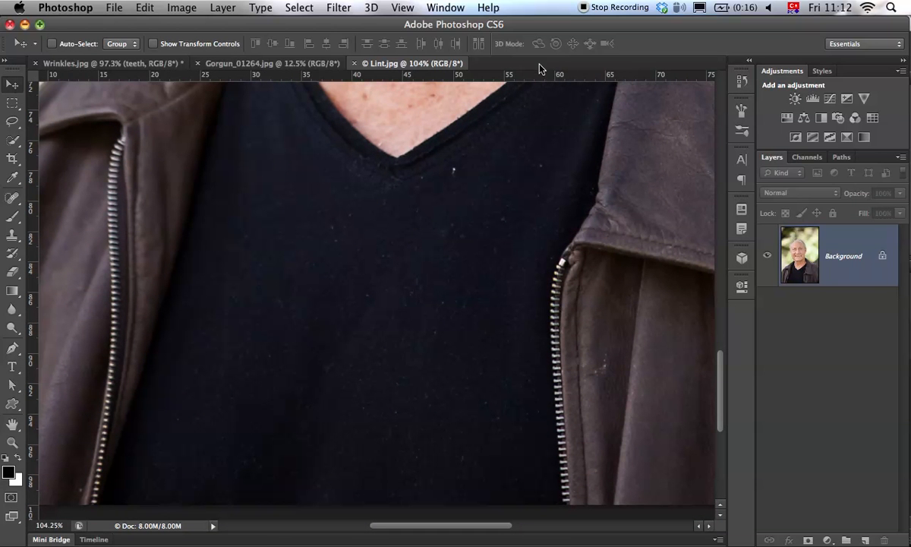
key(super+space)
scroll(474, 254, up, 3)
scroll(474, 254, up, 7)
scroll(456, 155, down, 11)
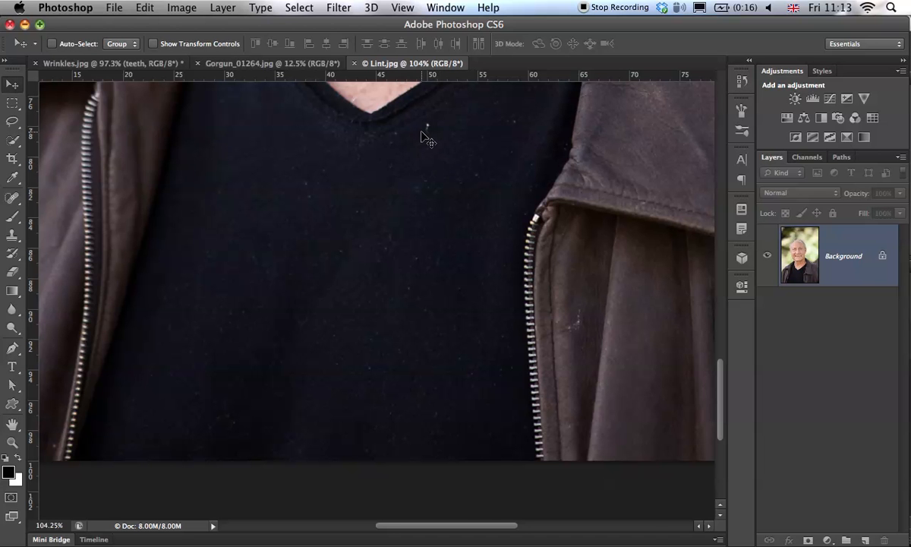
scroll(423, 136, up, 3)
Step: Try removing the bright lint speck below the shirt's neckline with the Spot Healing Brush on the Background layer
key(j)
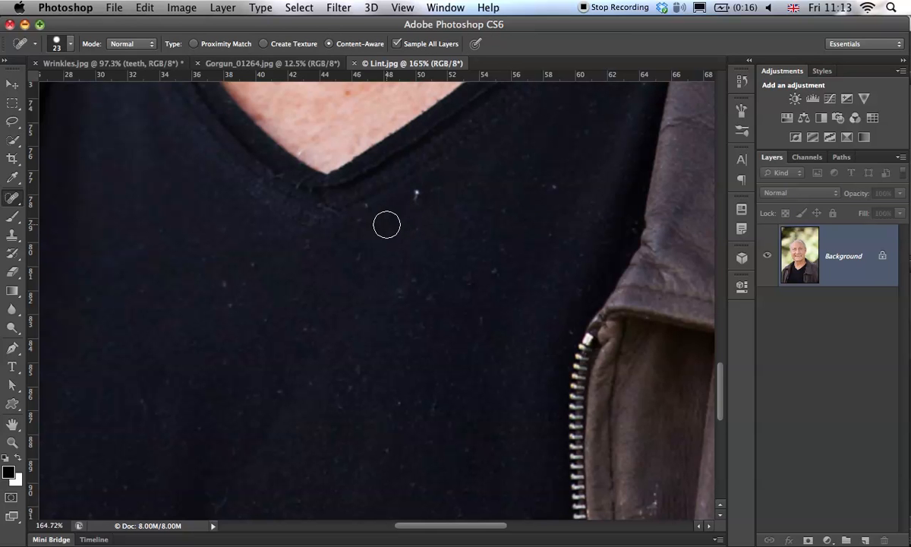
drag(415, 195, 416, 194)
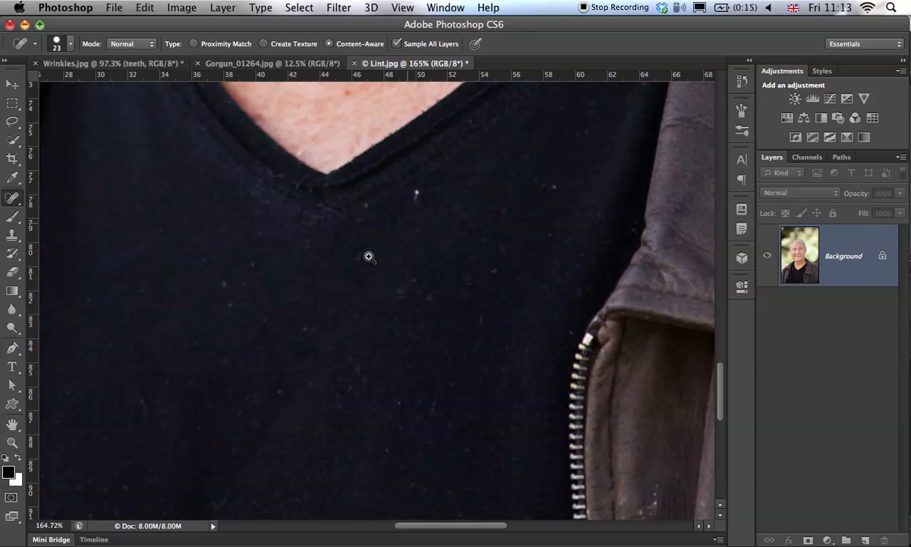
drag(368, 255, 328, 270)
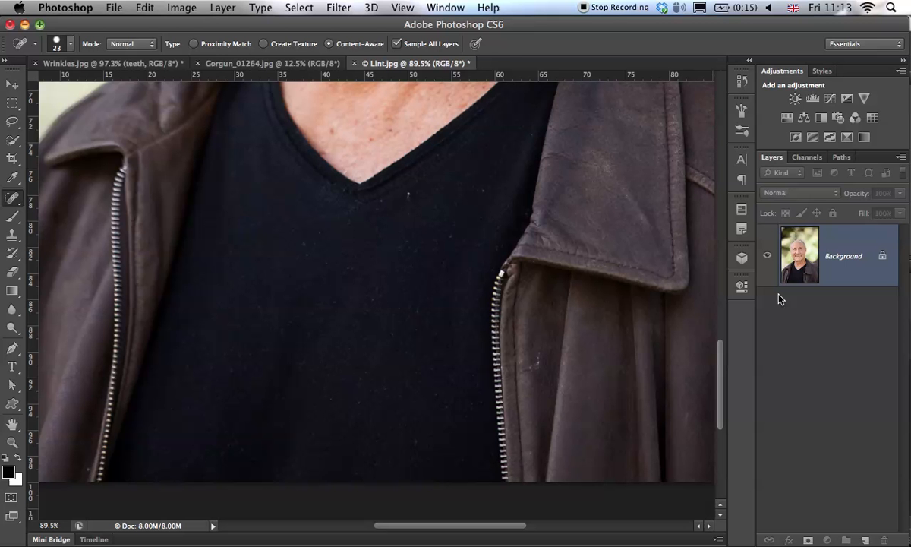
Step: Duplicate the Background layer and select the whole black shirt on the copy with the Quick Selection tool
key(super+j)
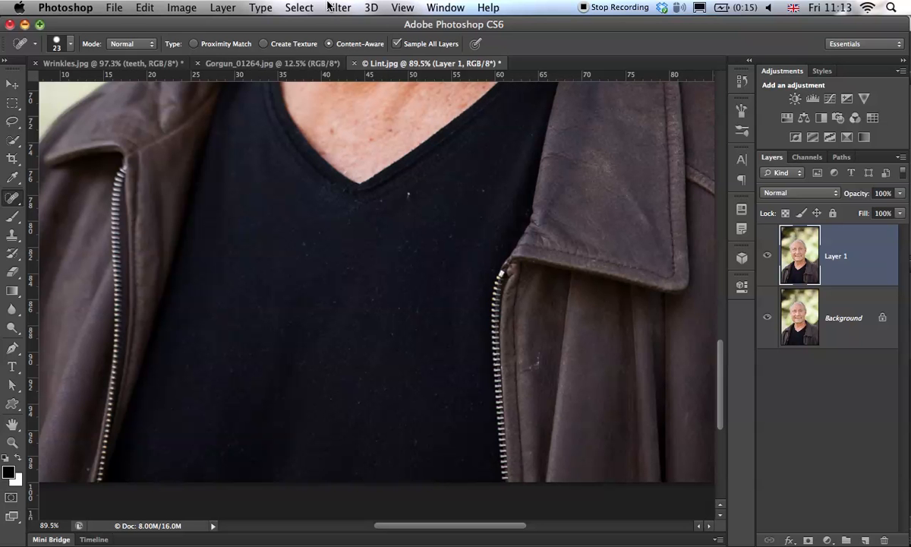
key(w)
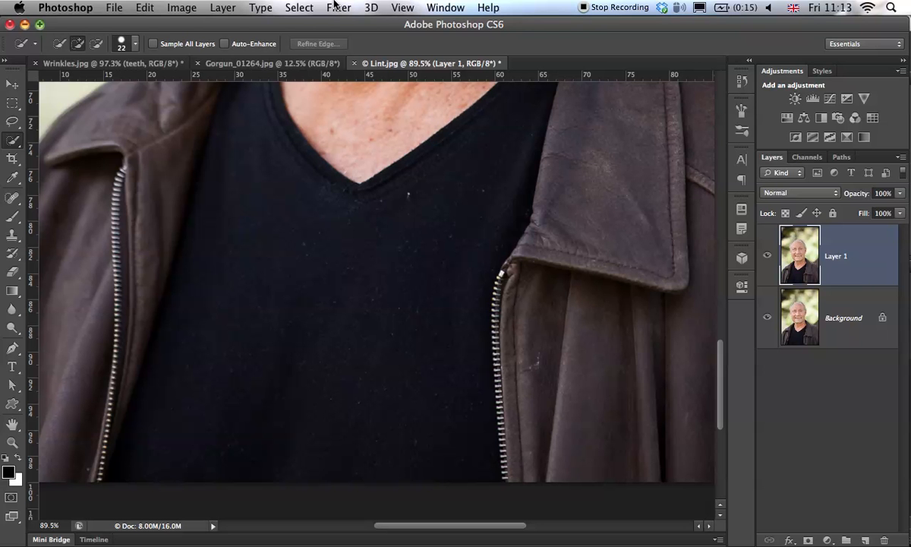
click(514, 127)
mouse_move(514, 127)
mouse_down()
mouse_move(391, 370)
mouse_move(297, 321)
mouse_up()
scroll(297, 322, down, 4)
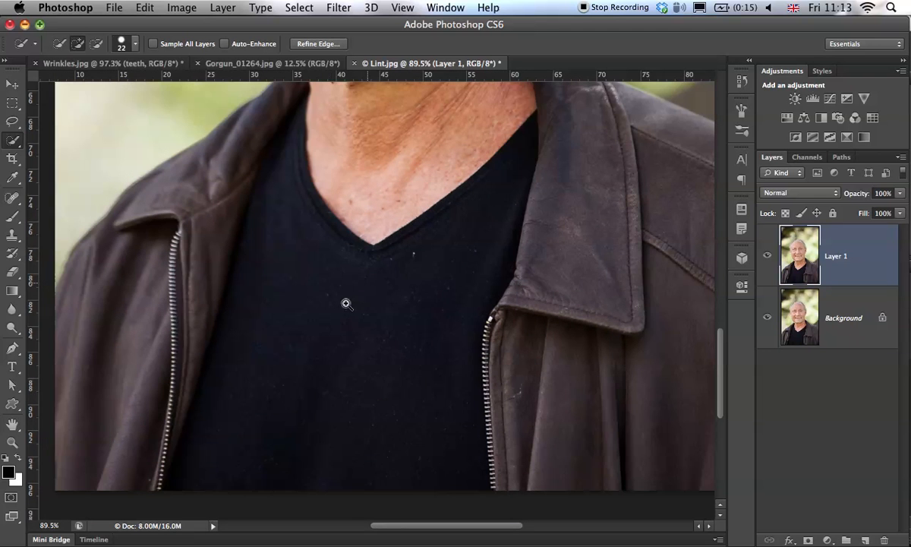
mouse_move(162, 243)
mouse_down()
mouse_move(190, 178)
mouse_move(247, 114)
mouse_move(270, 123)
mouse_move(216, 201)
mouse_move(194, 254)
mouse_move(183, 428)
mouse_up()
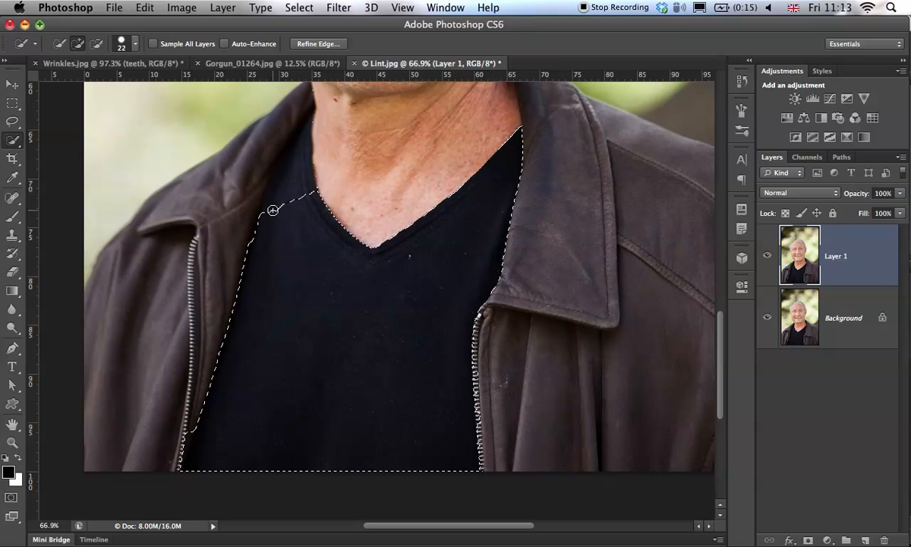
mouse_move(275, 209)
mouse_down()
mouse_move(296, 177)
mouse_move(304, 149)
mouse_move(294, 148)
mouse_up()
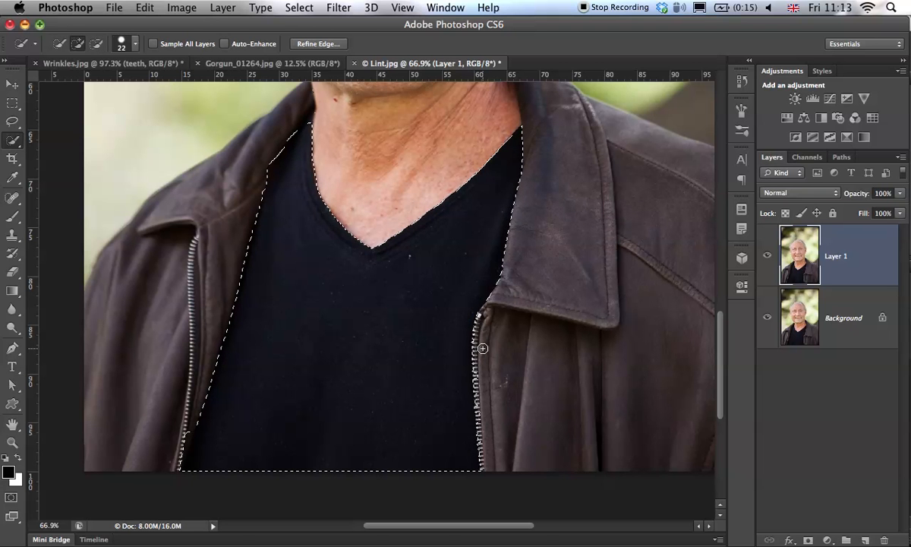
key(alt)
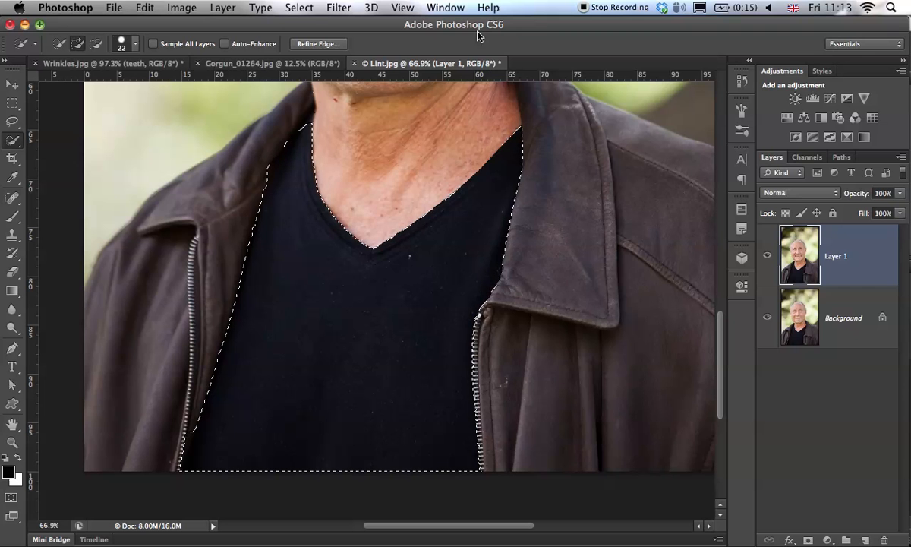
Step: Refine the shirt selection's edge with a -24% edge shift and a 1.9 px feather, output to a selection
click(314, 44)
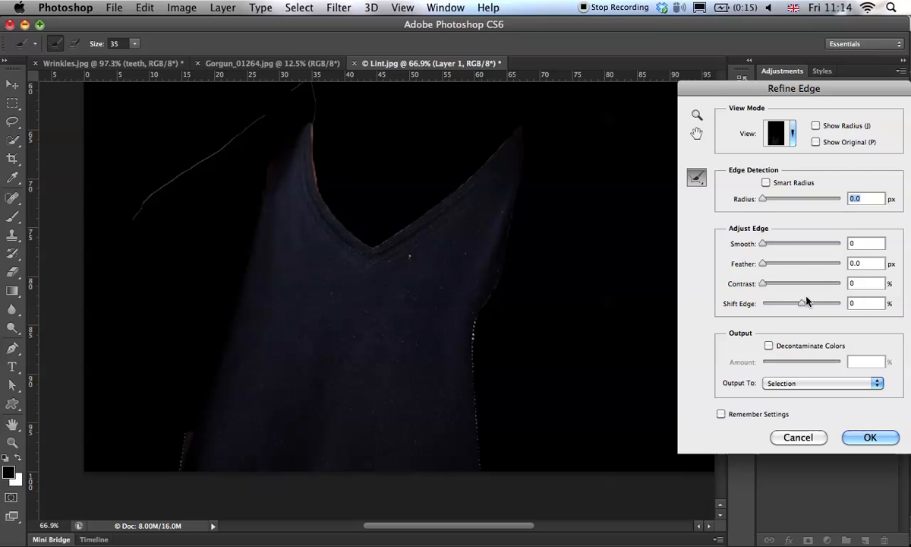
drag(801, 303, 794, 310)
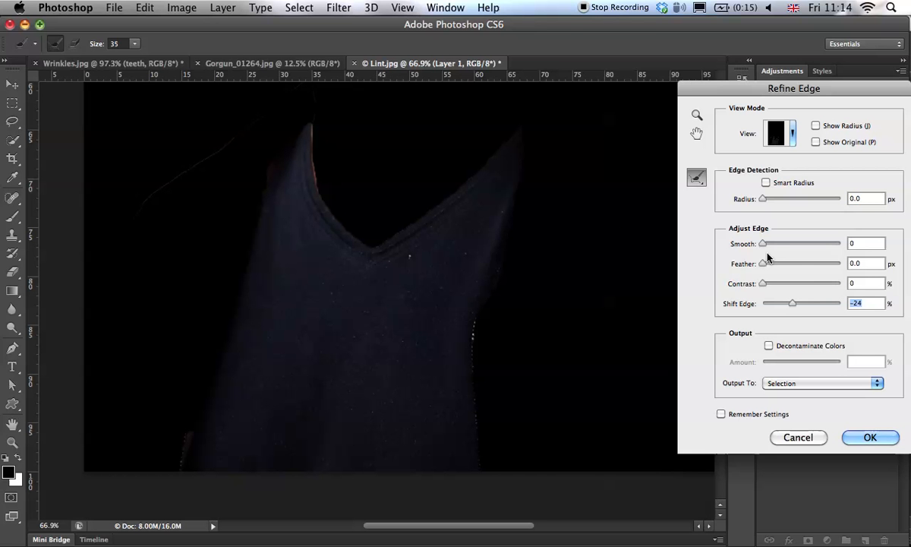
drag(763, 263, 769, 264)
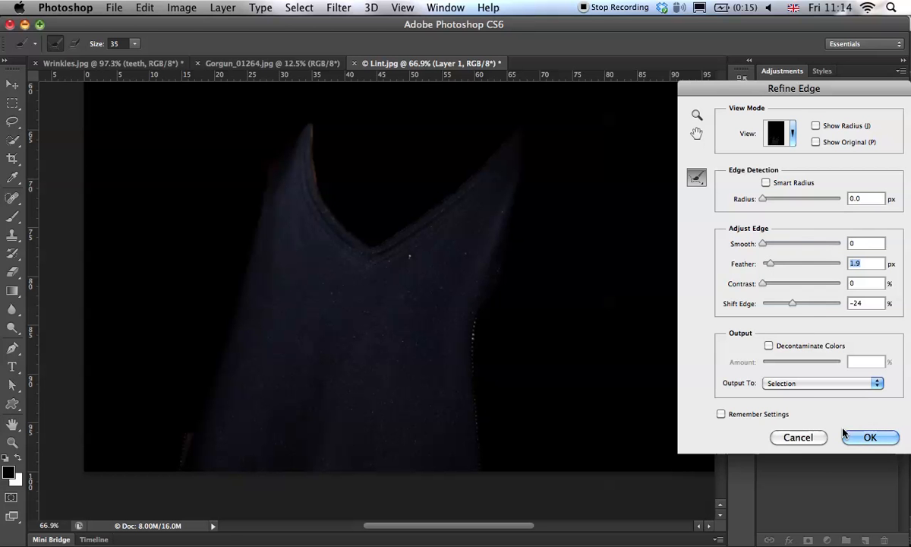
click(867, 437)
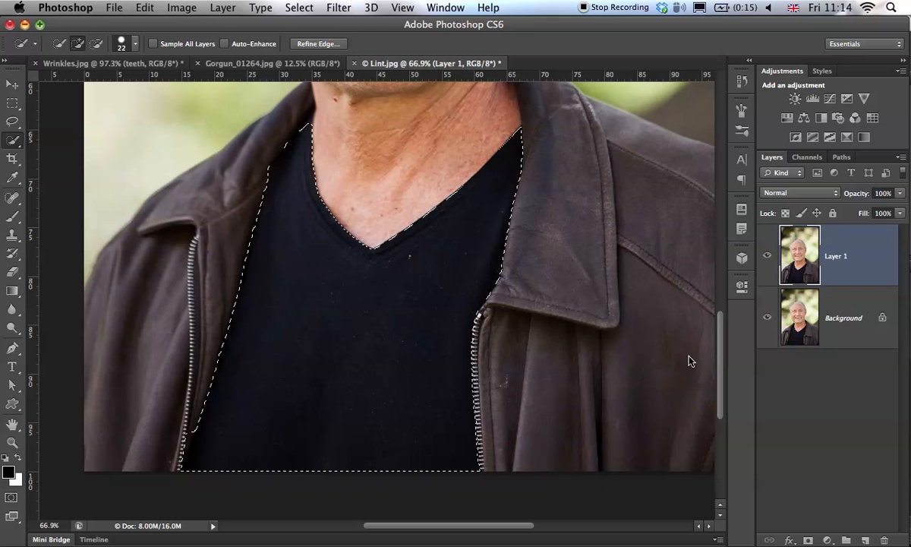
Step: Set up the Dust & Scratches filter on the selected black shirt with a radius of 8 pixels and a threshold of 14 levels
click(335, 7)
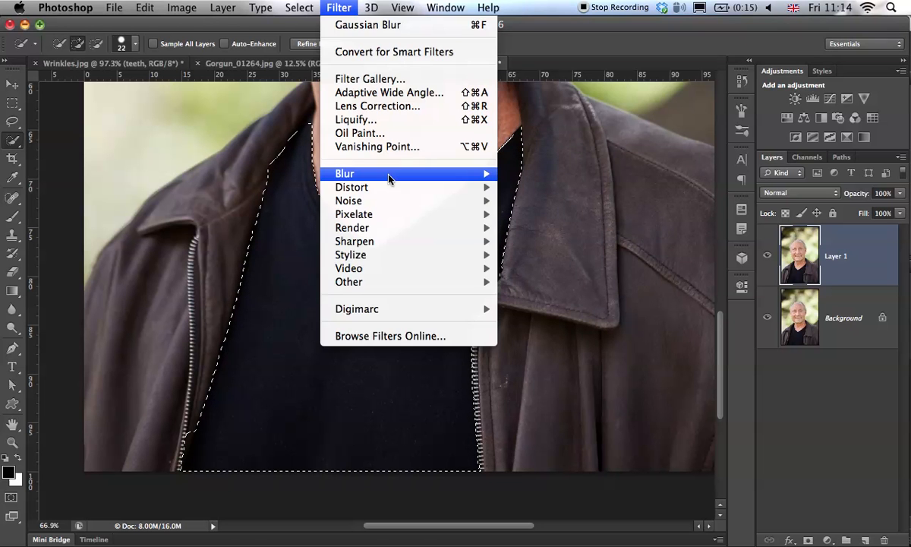
mouse_move(391, 199)
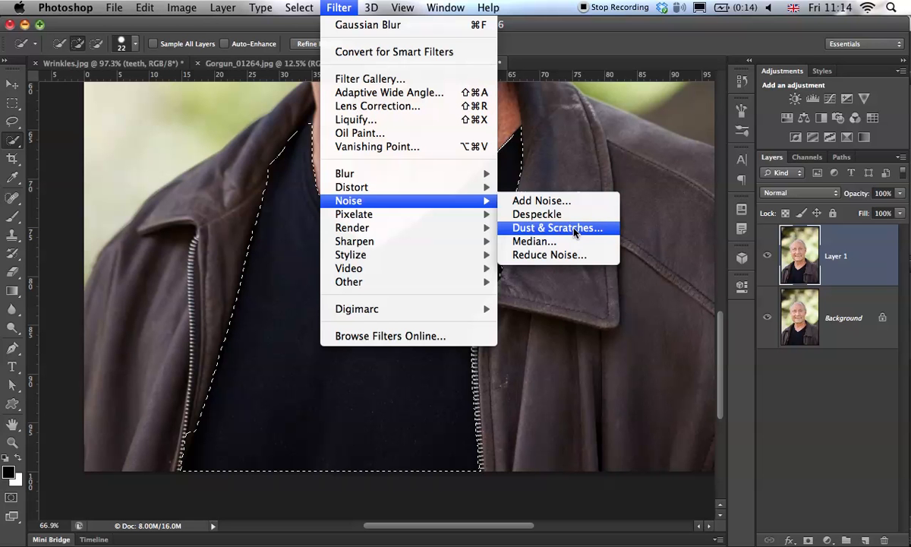
click(564, 227)
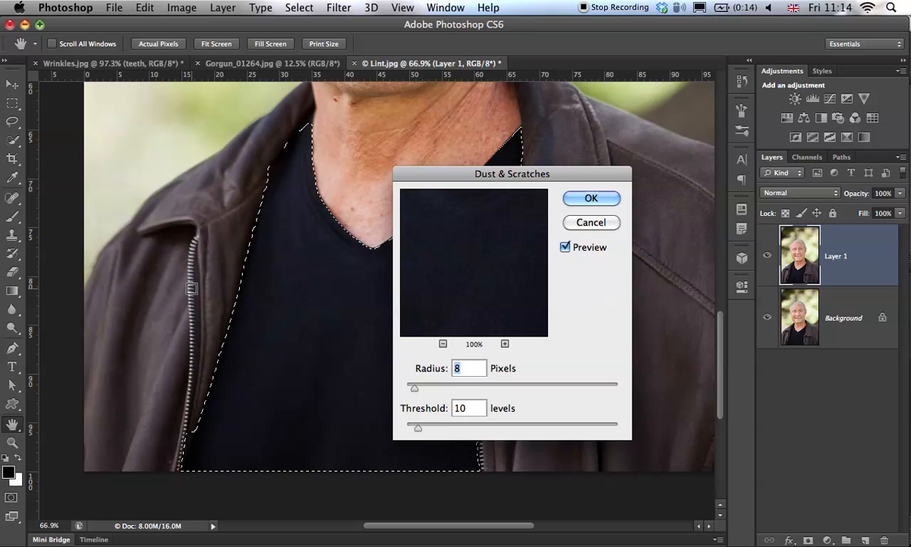
scroll(311, 326, up, 2)
drag(461, 173, 608, 151)
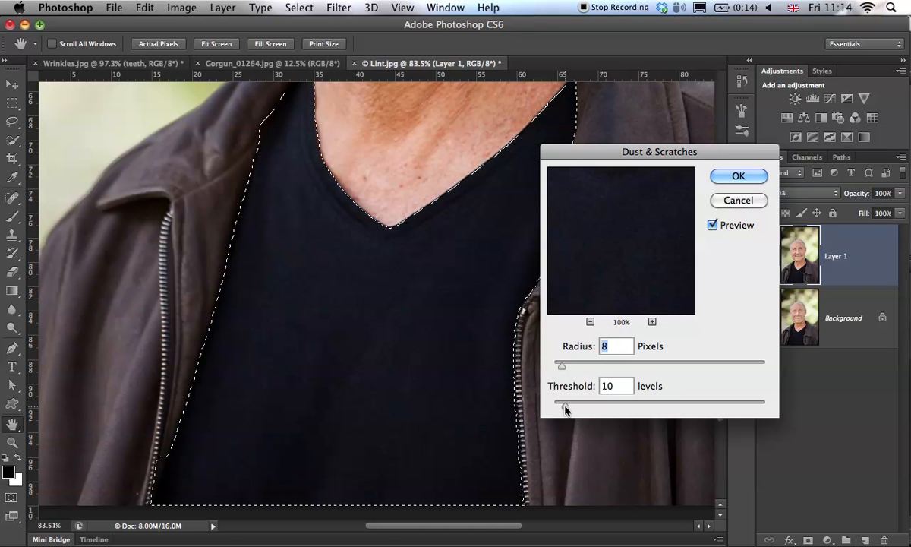
drag(564, 407, 567, 408)
mouse_move(571, 367)
mouse_down()
mouse_move(548, 368)
mouse_move(570, 366)
mouse_move(562, 367)
mouse_up()
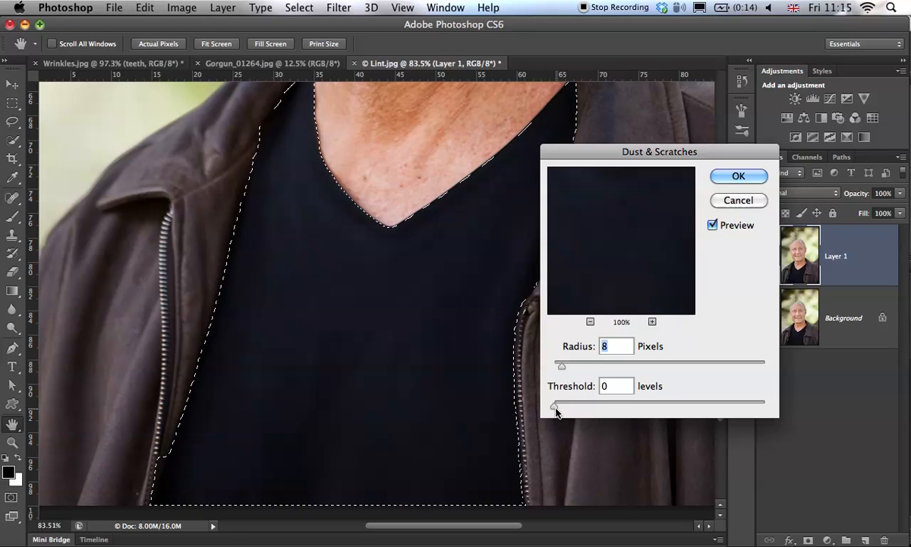
drag(554, 405, 570, 408)
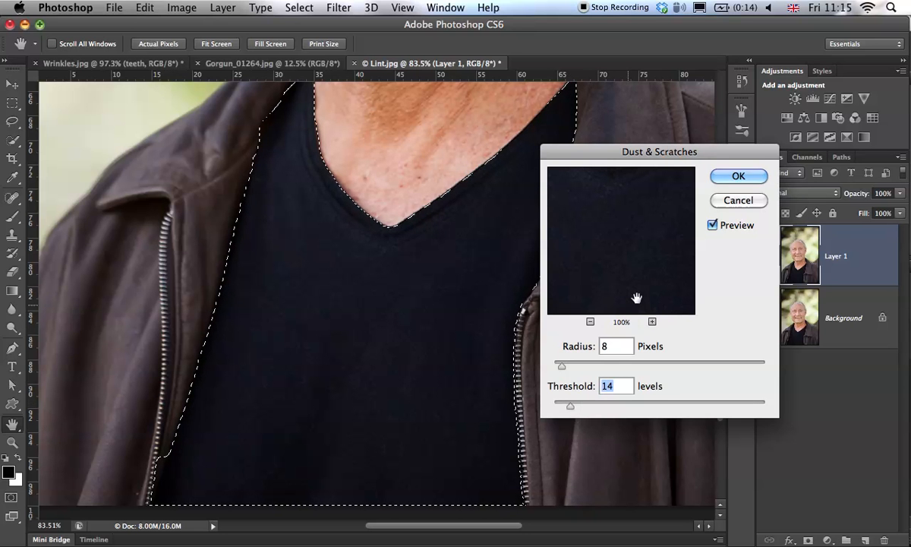
Step: Compare the shirt near the neckline up close with and without the filter preview, and apply Dust & Scratches
super+click(323, 262)
alt+super+click(314, 275)
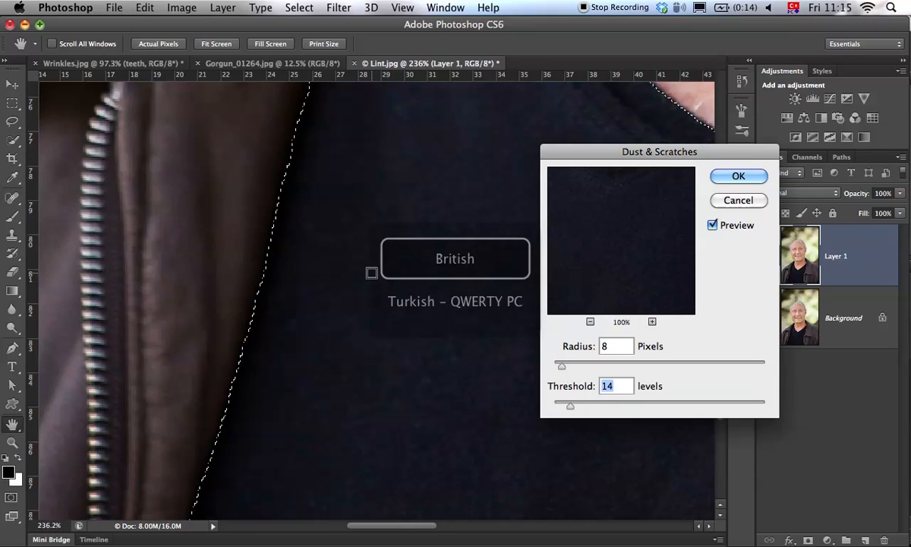
drag(368, 268, 251, 425)
click(714, 226)
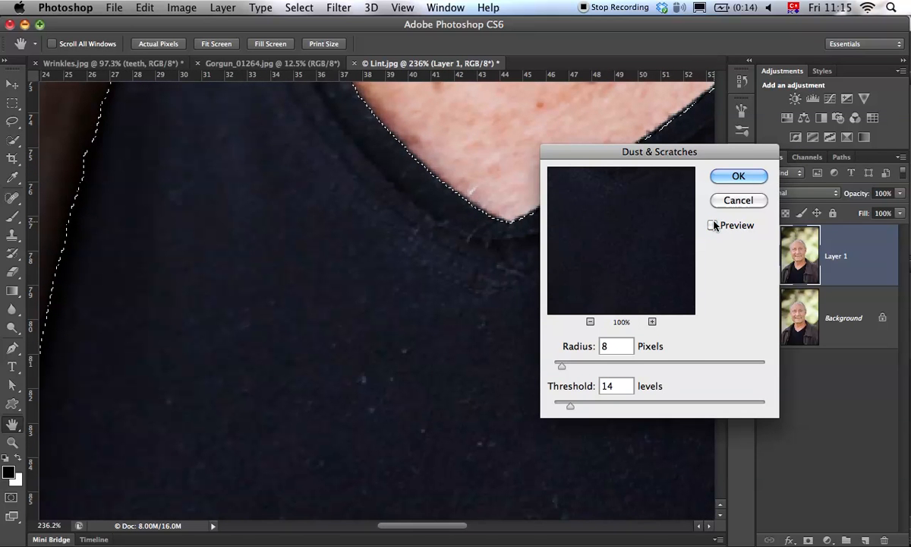
click(714, 226)
click(714, 226)
click(721, 228)
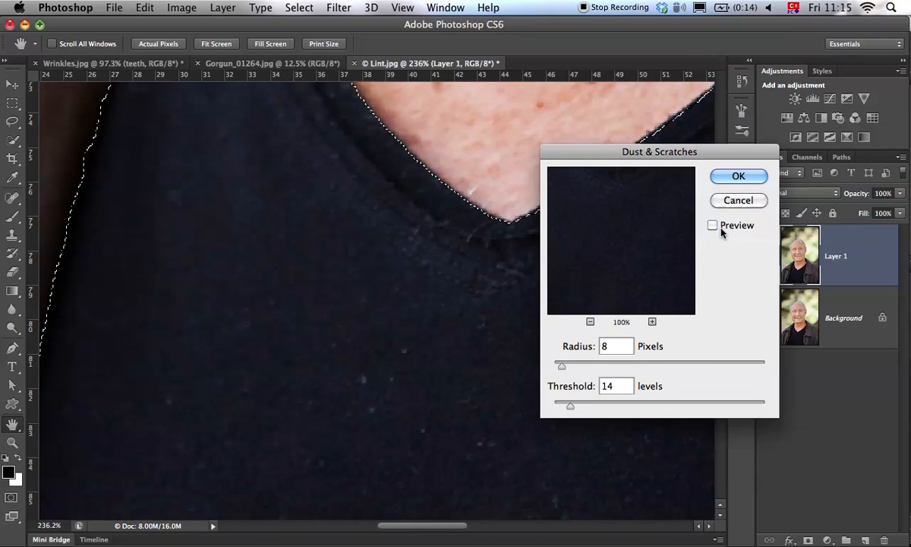
click(722, 229)
click(721, 228)
click(724, 229)
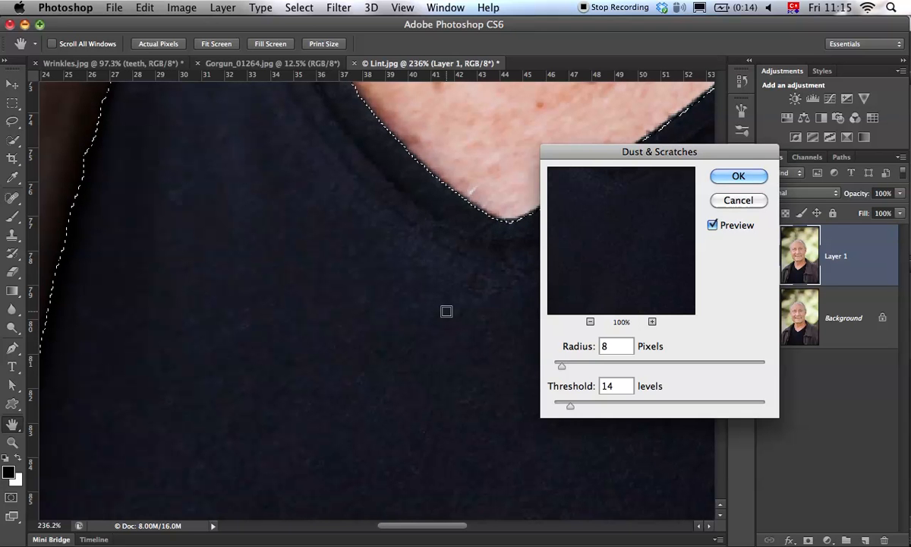
click(725, 199)
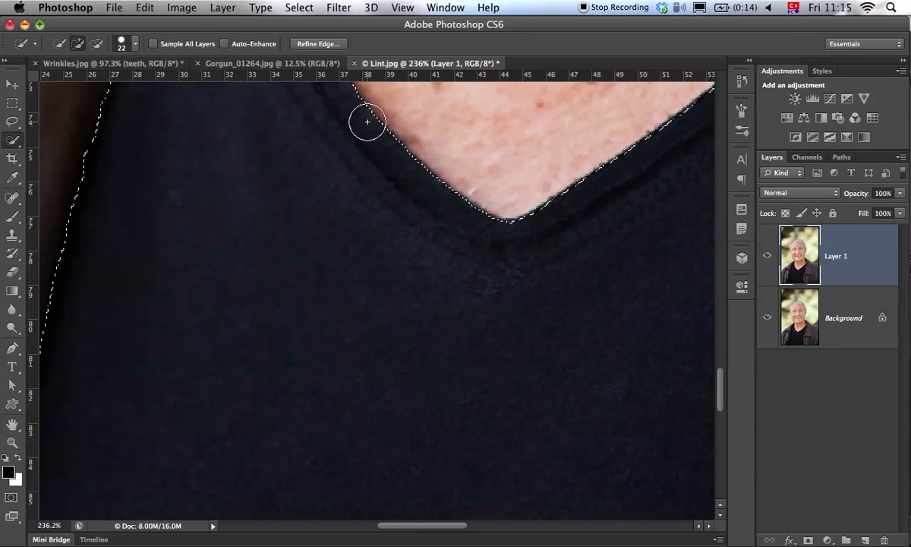
Step: Switch to Adobe Bridge and open Nature.JPG from the Retouch folder in Photoshop
key(super+alt+o)
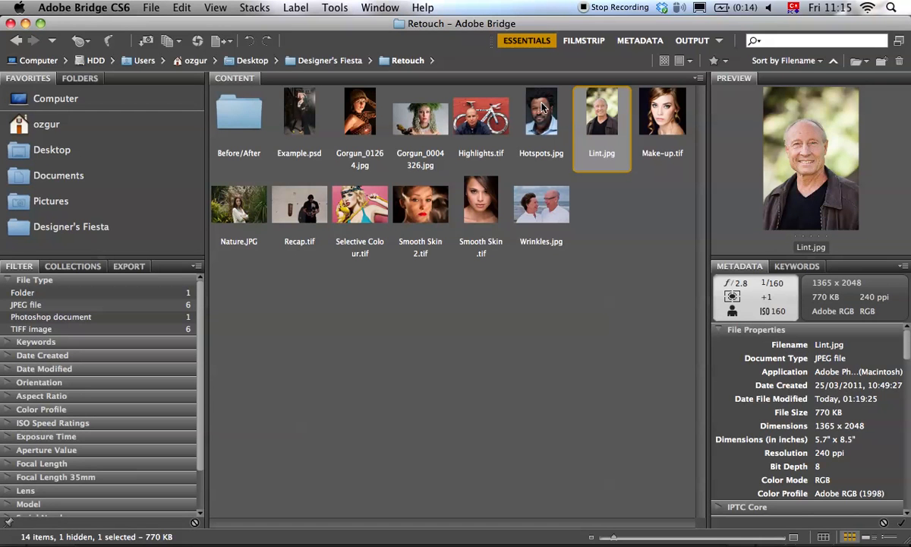
click(236, 202)
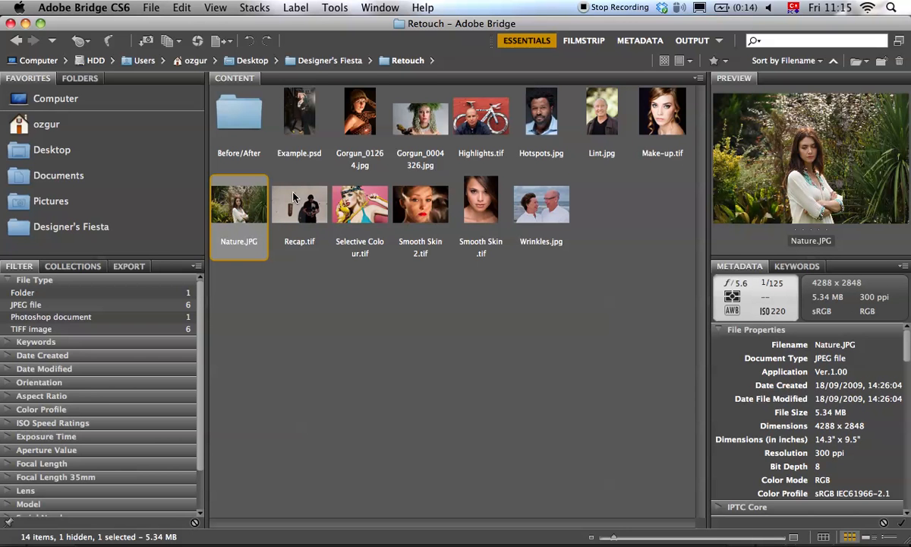
double_click(243, 214)
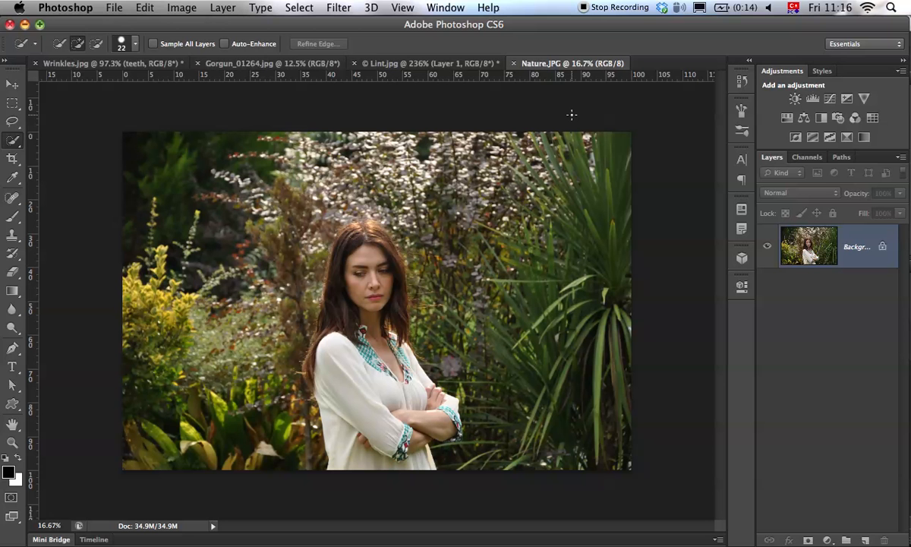
Step: Crop Nature.JPG tighter around the woman, placing her near the second vertical rule-of-thirds line and removing the palm leaves beside her
key(c)
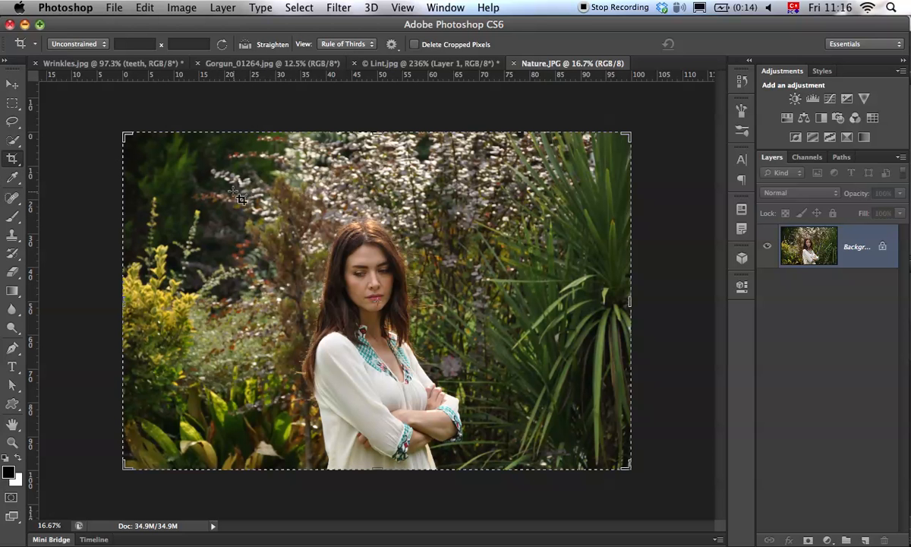
drag(188, 190, 598, 448)
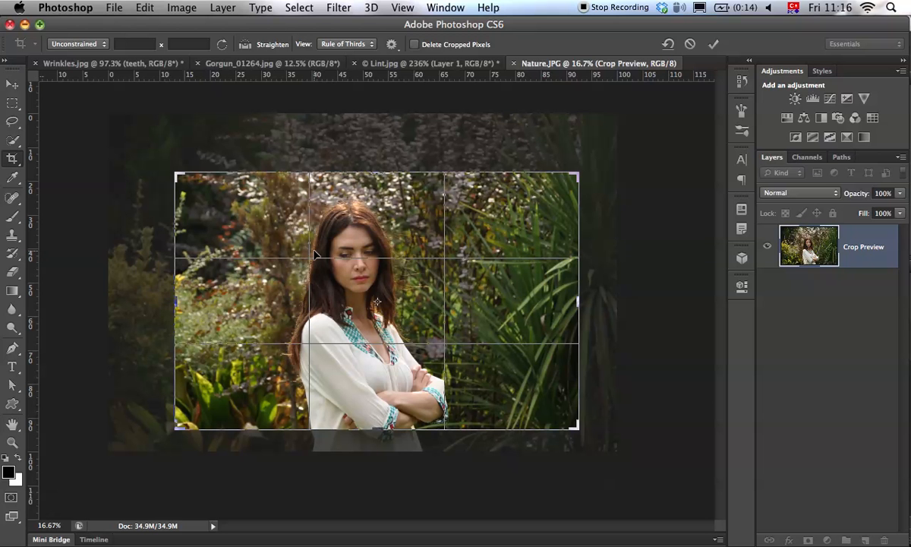
drag(351, 279, 425, 276)
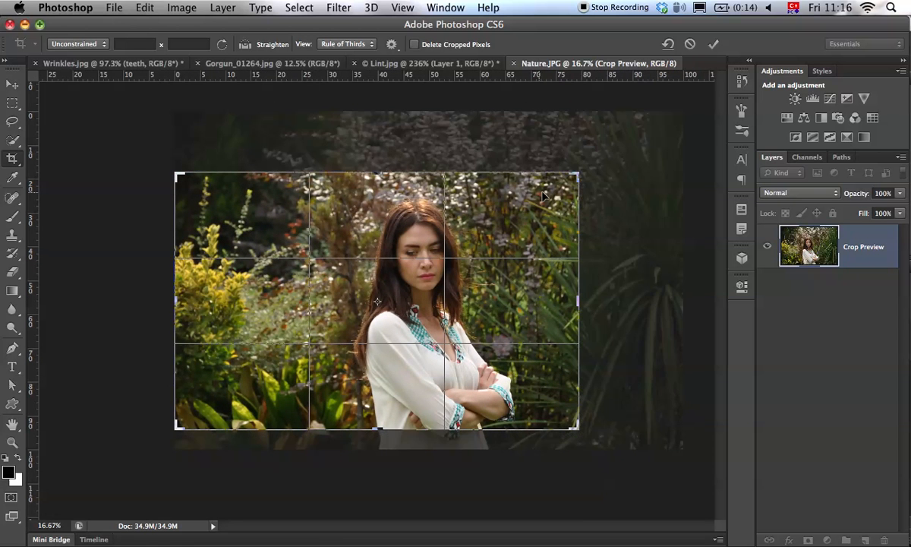
drag(580, 174, 565, 174)
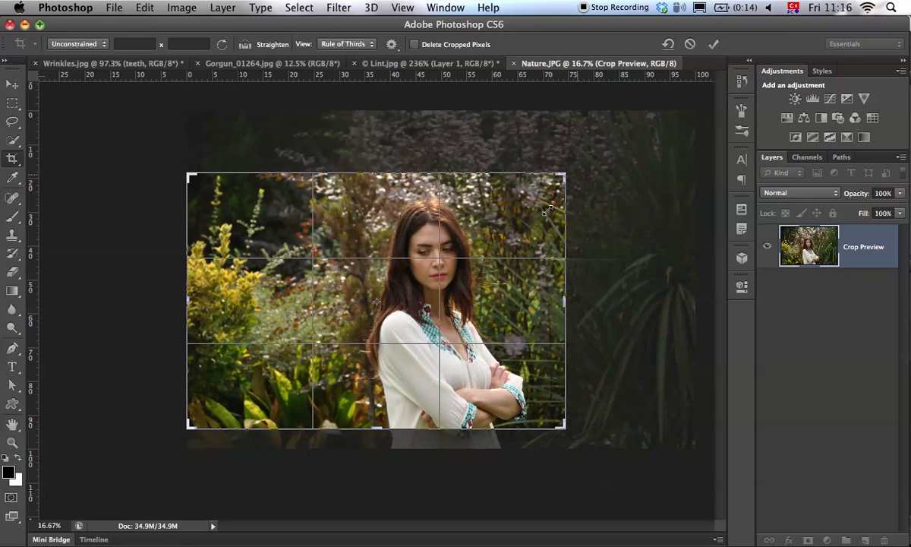
drag(521, 335, 515, 329)
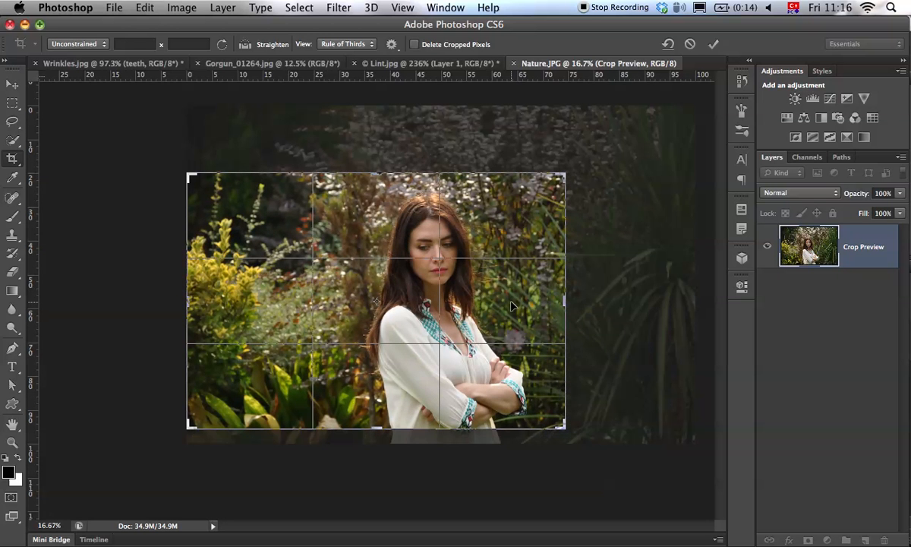
key(Return)
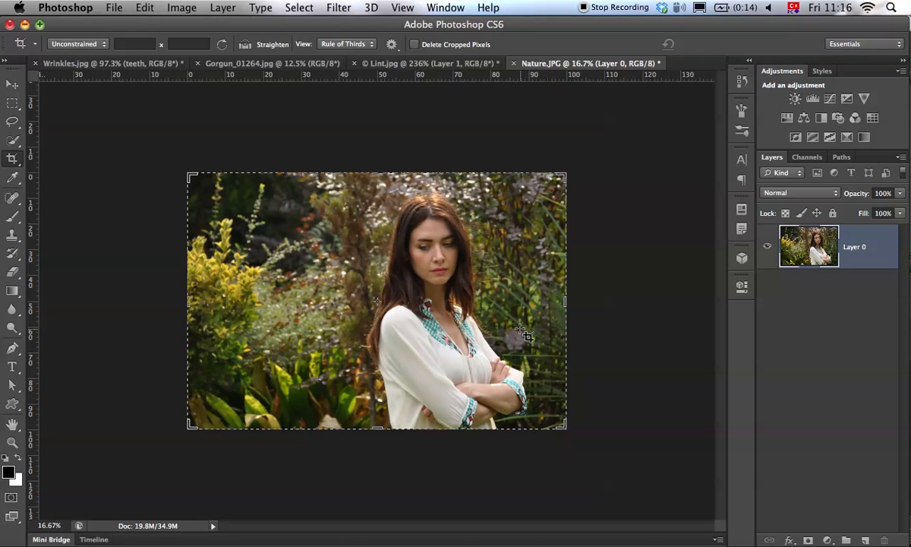
Step: Duplicate Layer 0 and name the copy "glow"
click(775, 275)
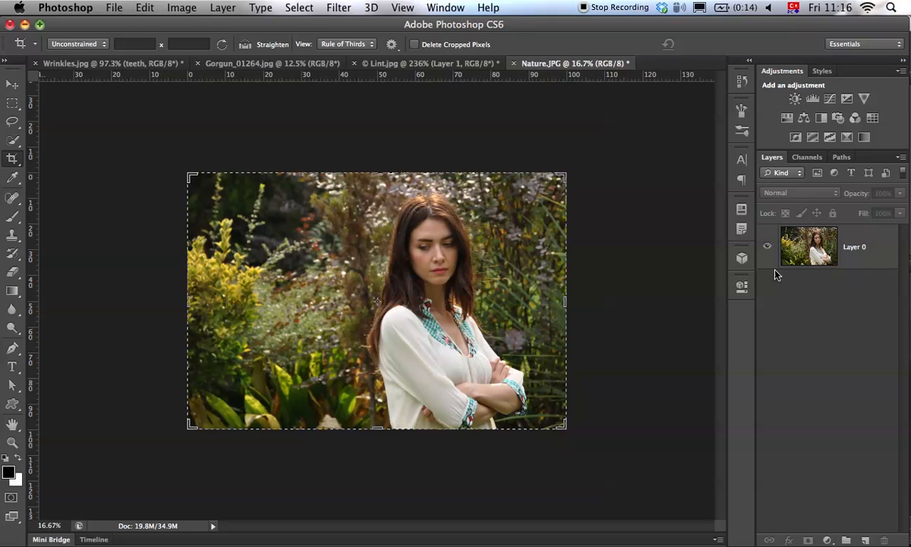
click(826, 262)
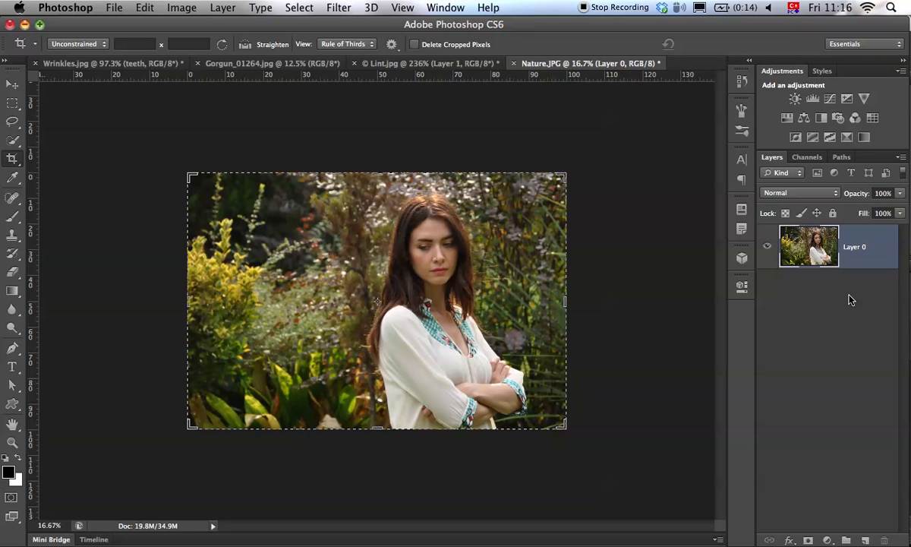
key(super+j)
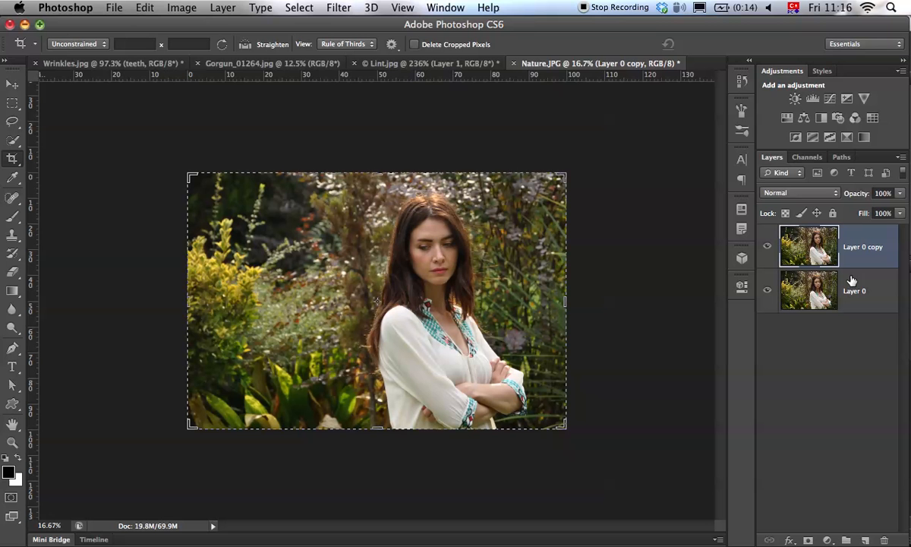
double_click(857, 247)
text(glow)
key(Return)
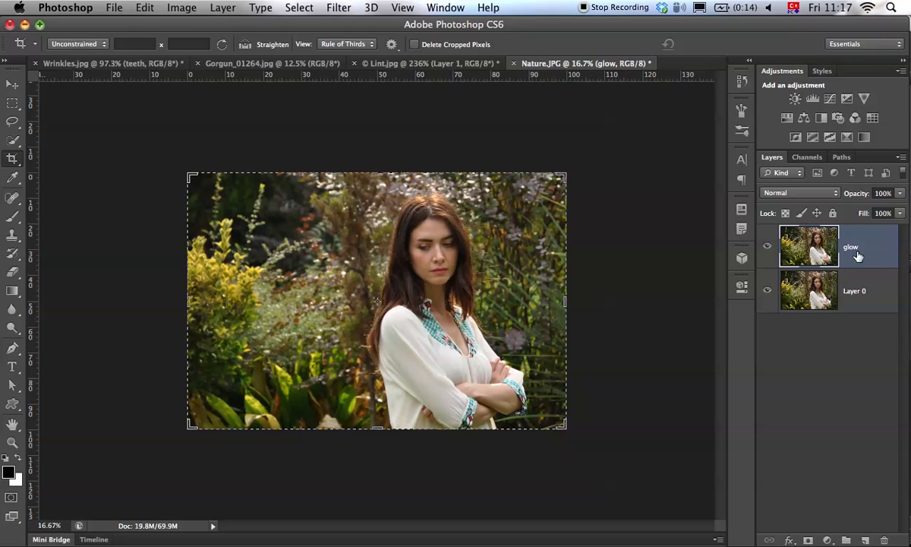
Step: Convert the glow layer to a Smart Object and apply a Gaussian Blur with a radius of 70.7 pixels
right_click(867, 251)
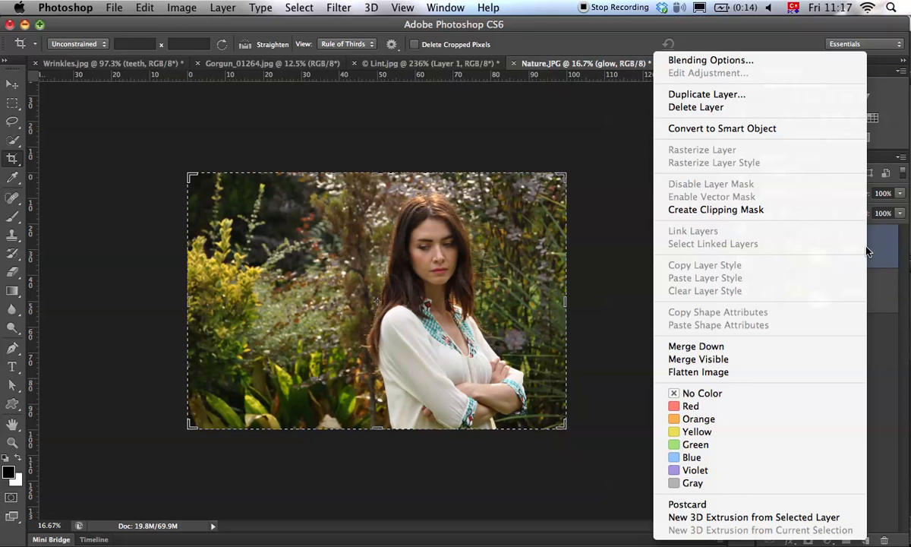
click(795, 131)
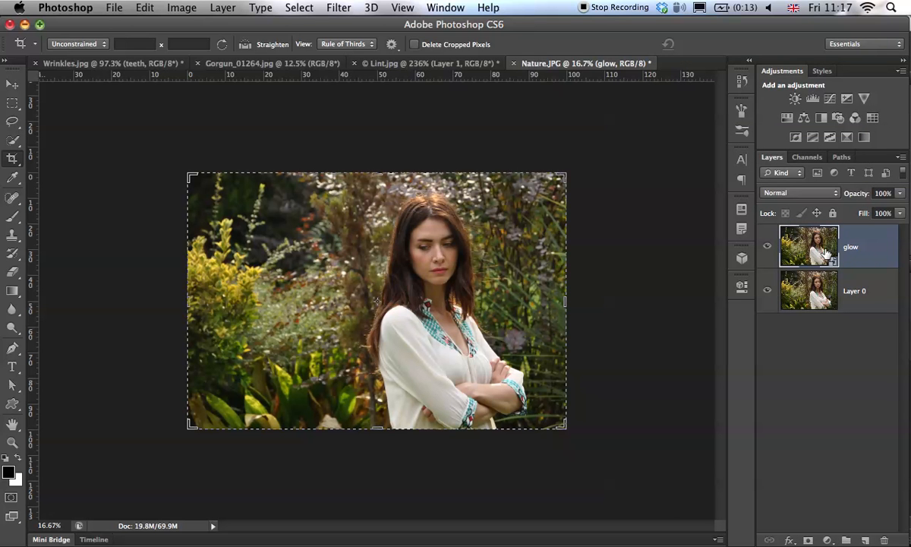
click(328, 7)
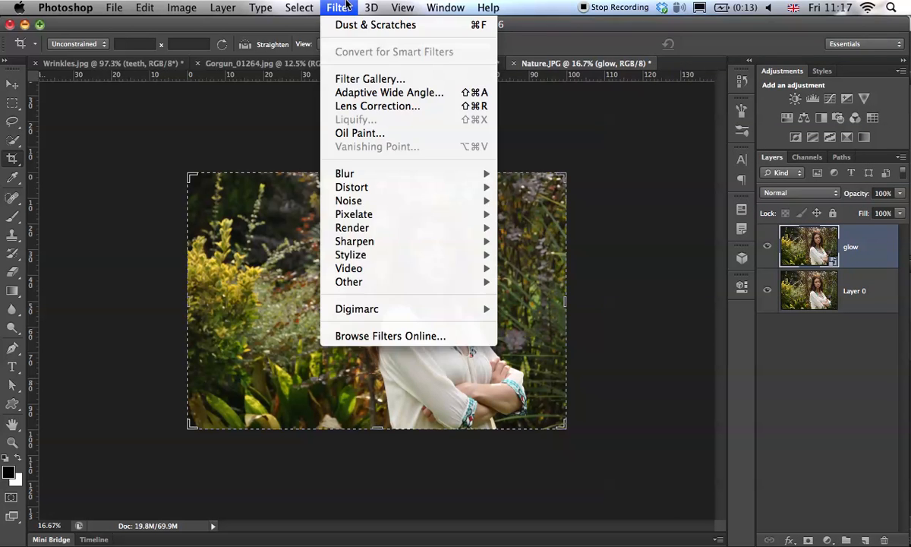
mouse_move(362, 176)
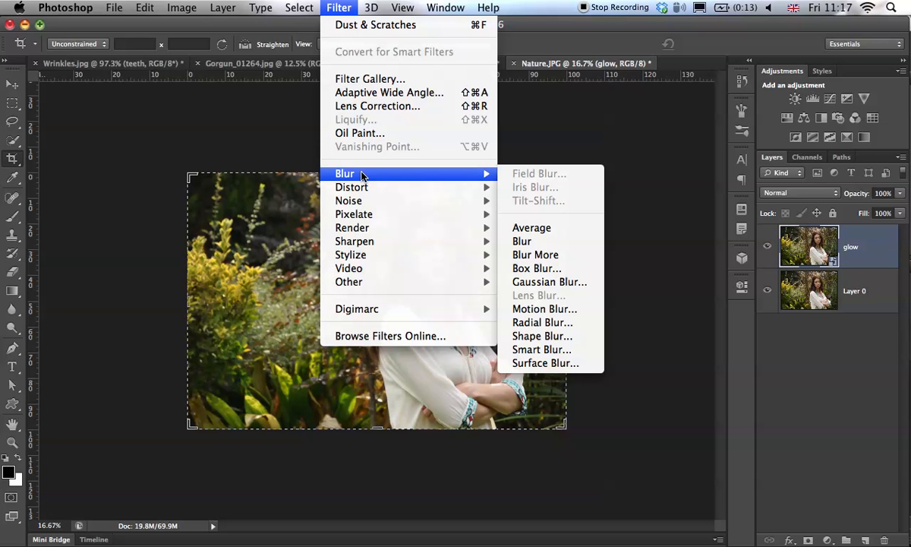
click(568, 284)
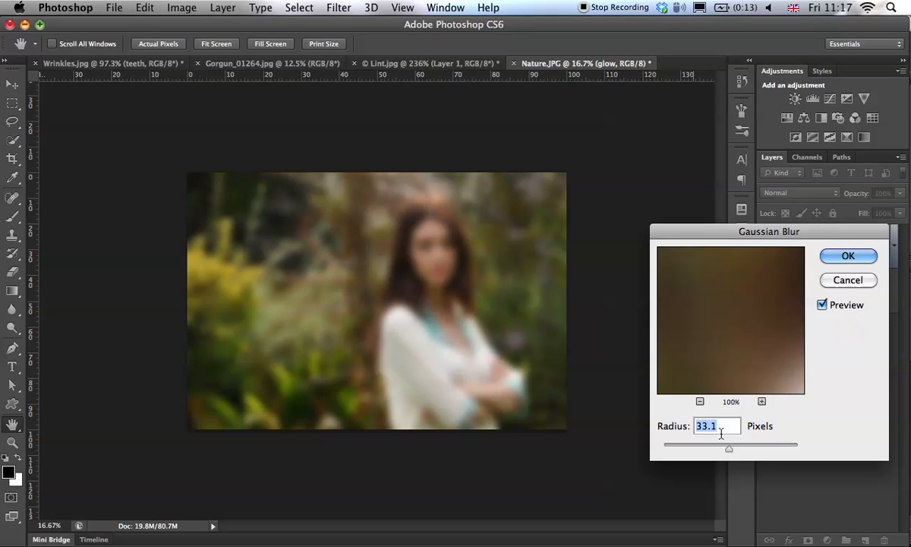
drag(730, 448, 742, 449)
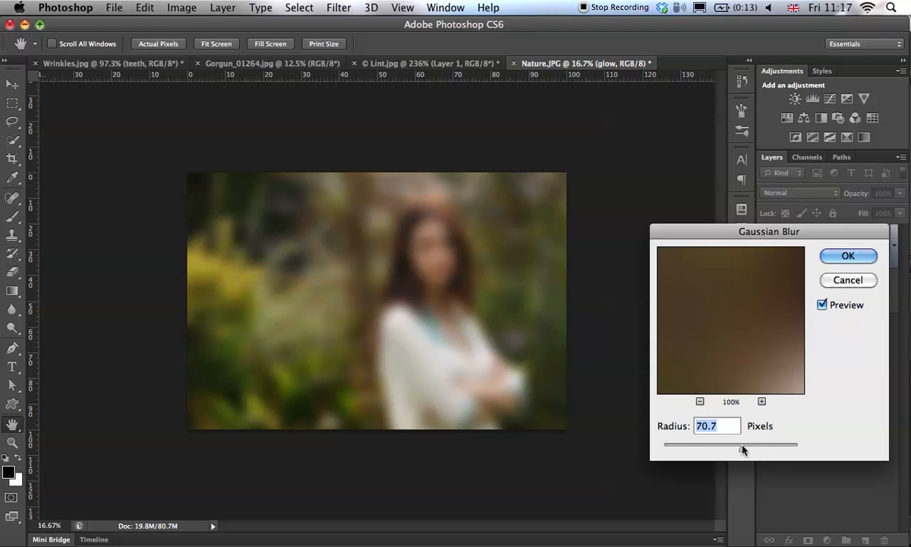
click(847, 258)
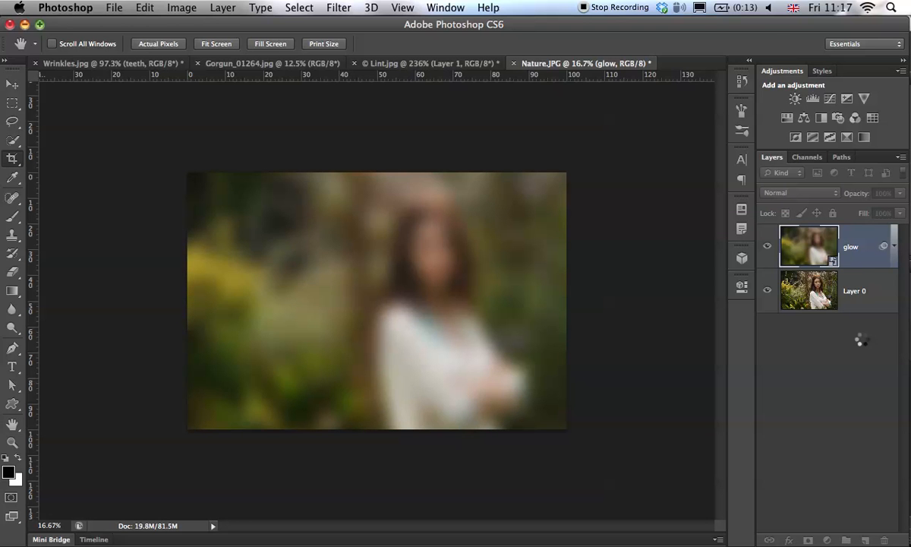
key(c)
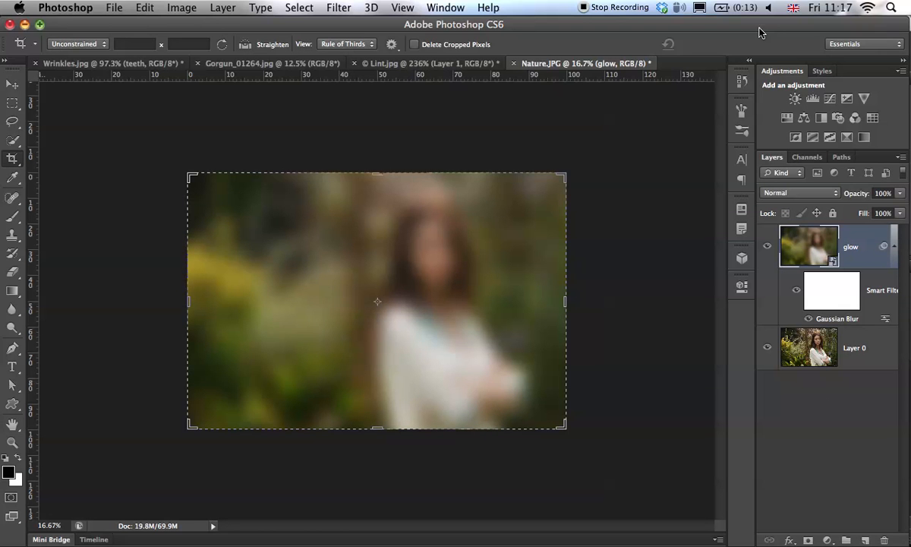
Step: Reopen the glow layer's Gaussian Blur smart filter and reduce its radius
drag(761, 29, 725, 23)
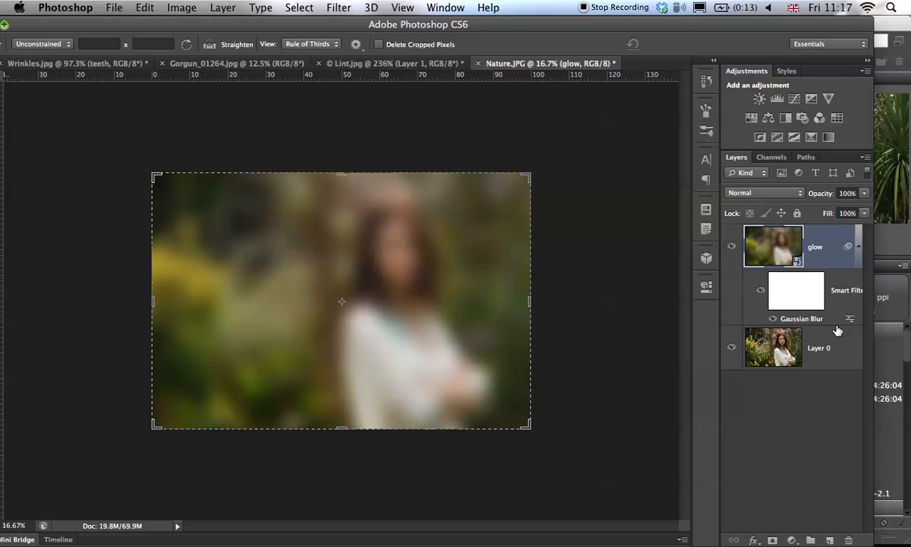
double_click(801, 321)
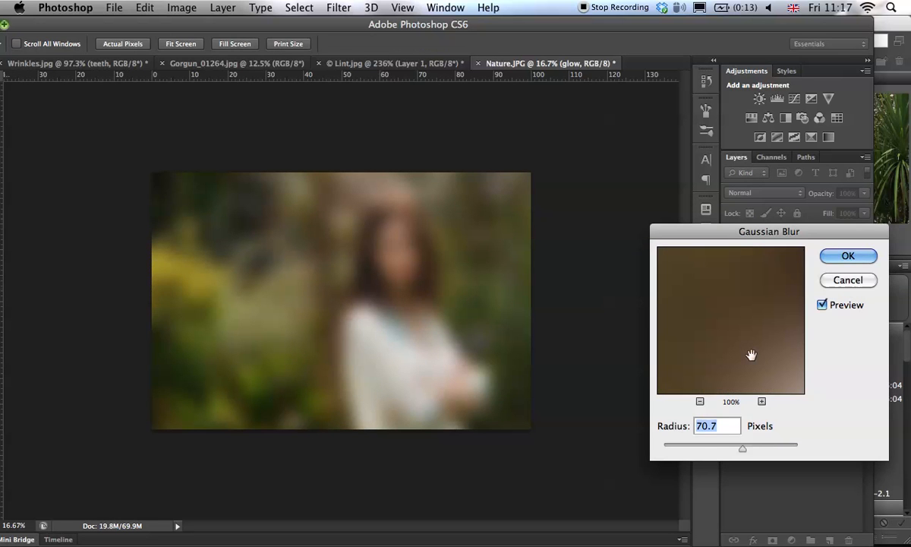
drag(717, 451, 734, 450)
click(848, 280)
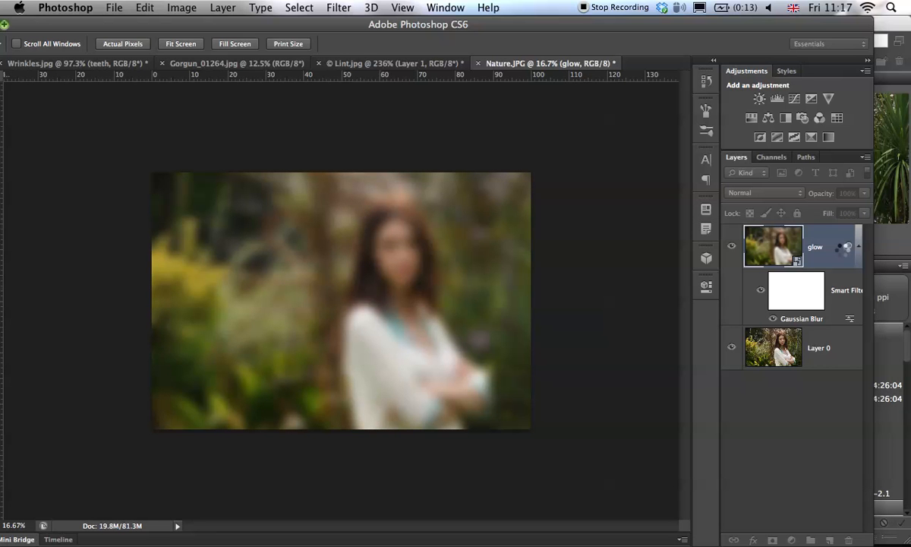
Step: Change the glow layer's blend mode to Overlay
key(c)
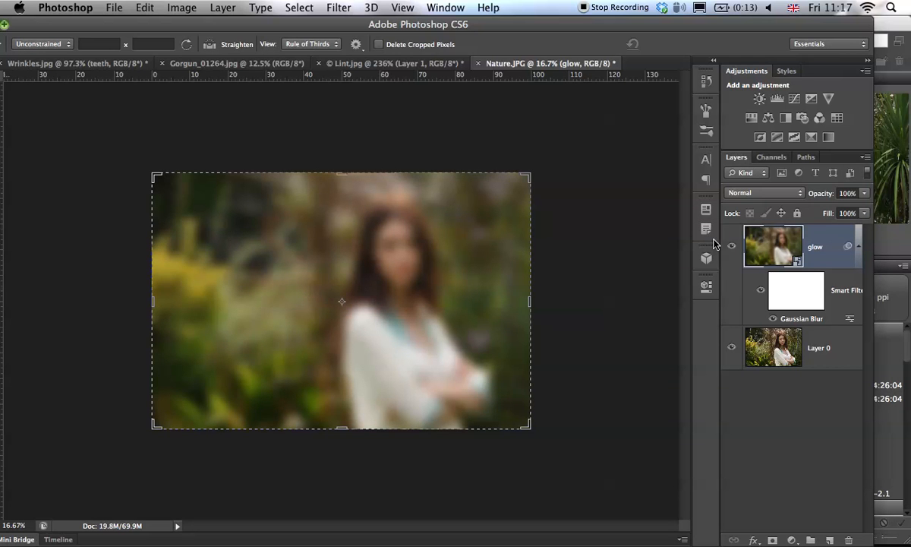
drag(525, 27, 555, 16)
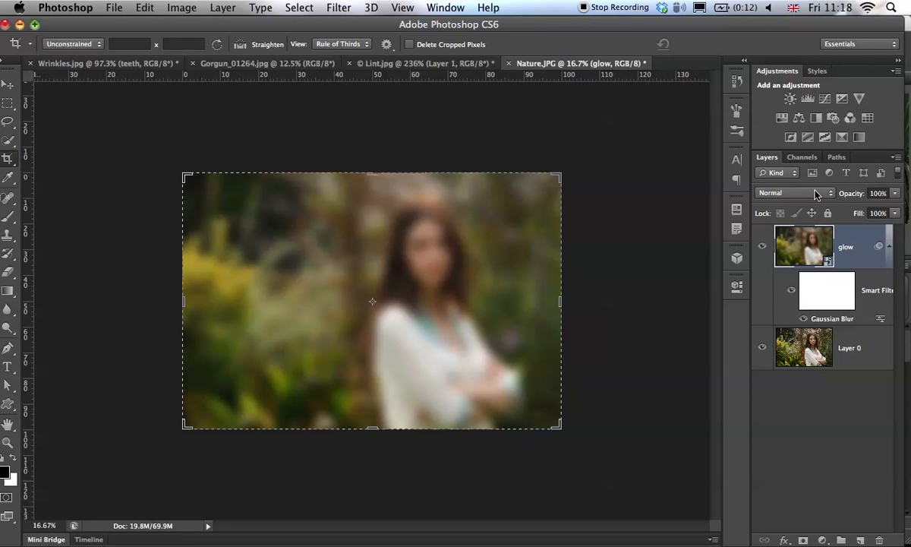
key(super+0)
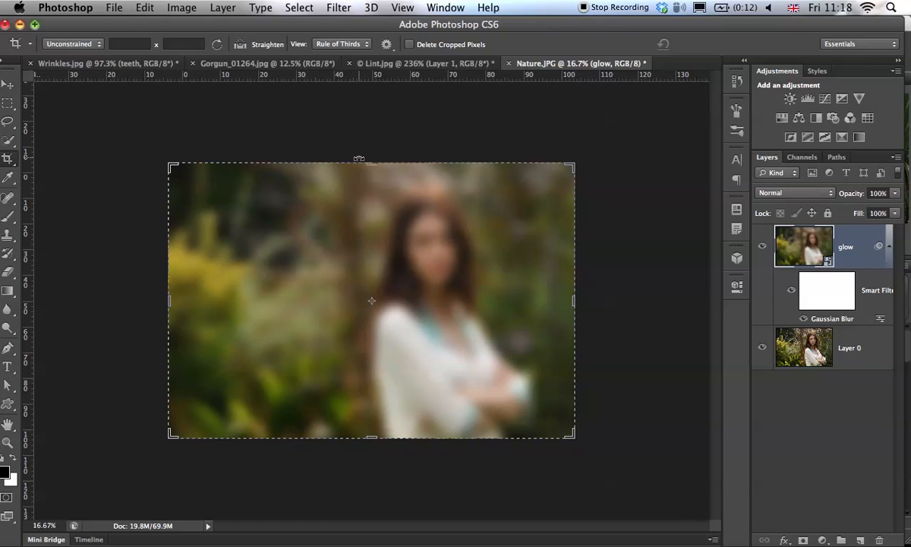
click(779, 193)
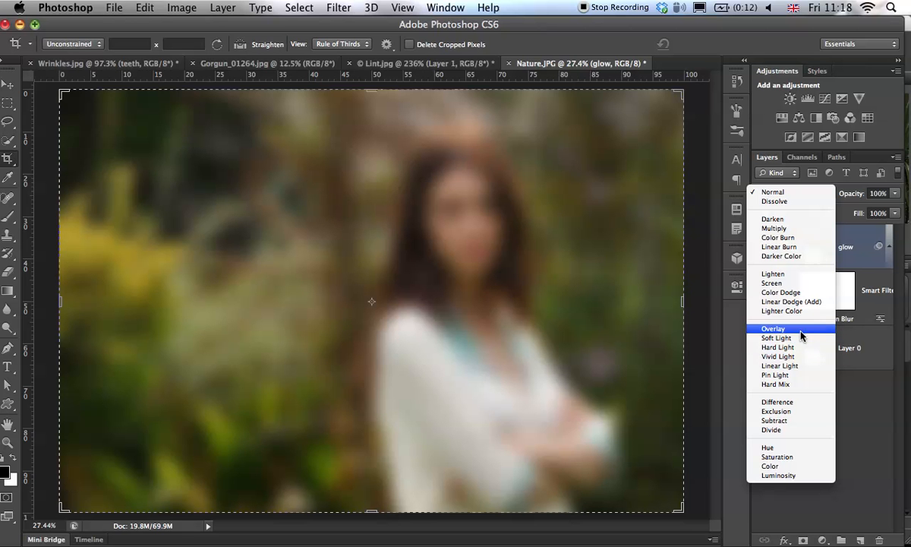
click(774, 328)
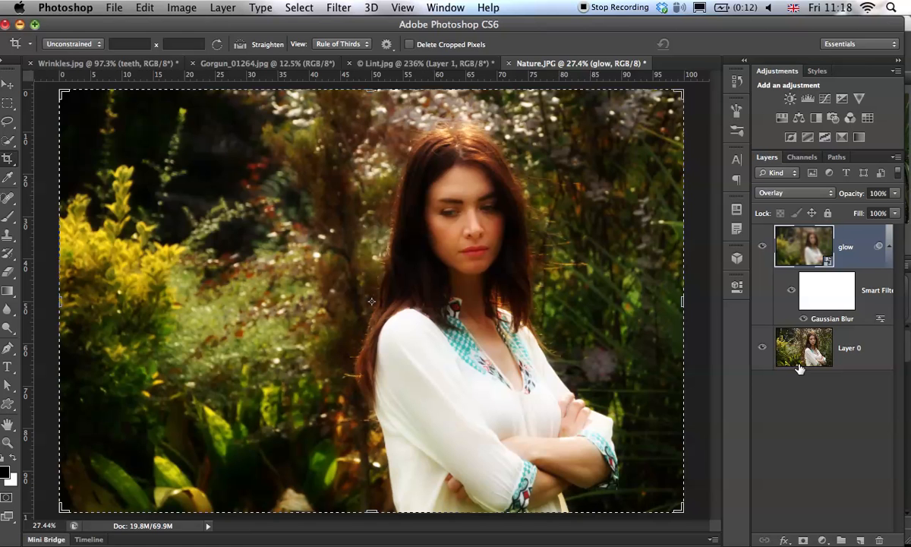
Step: Compare the woman's face close up with the glow layer hidden and shown
super+click(471, 215)
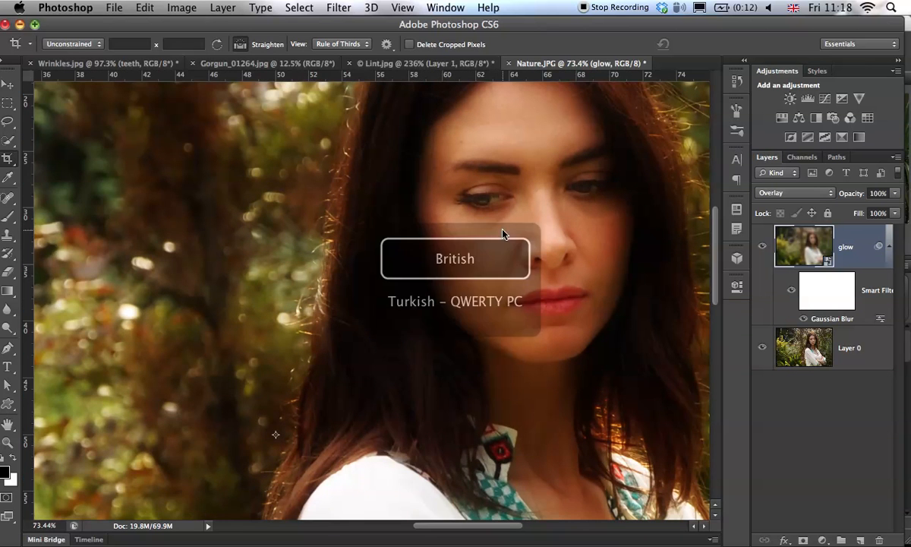
drag(505, 206, 655, 243)
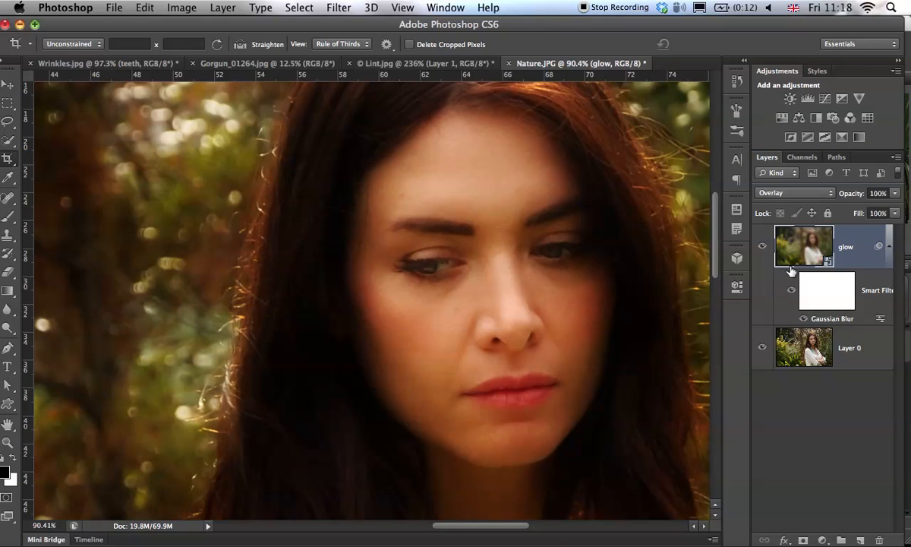
click(762, 247)
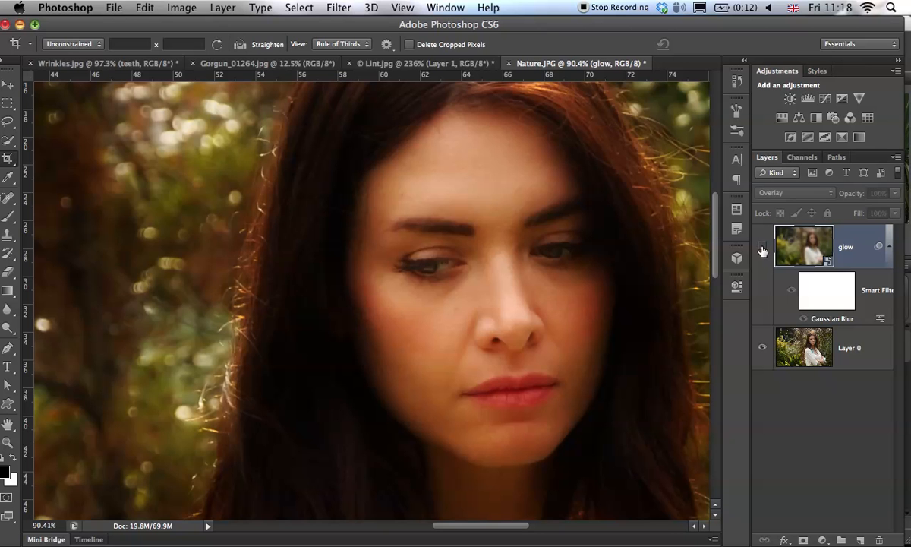
click(762, 247)
click(762, 248)
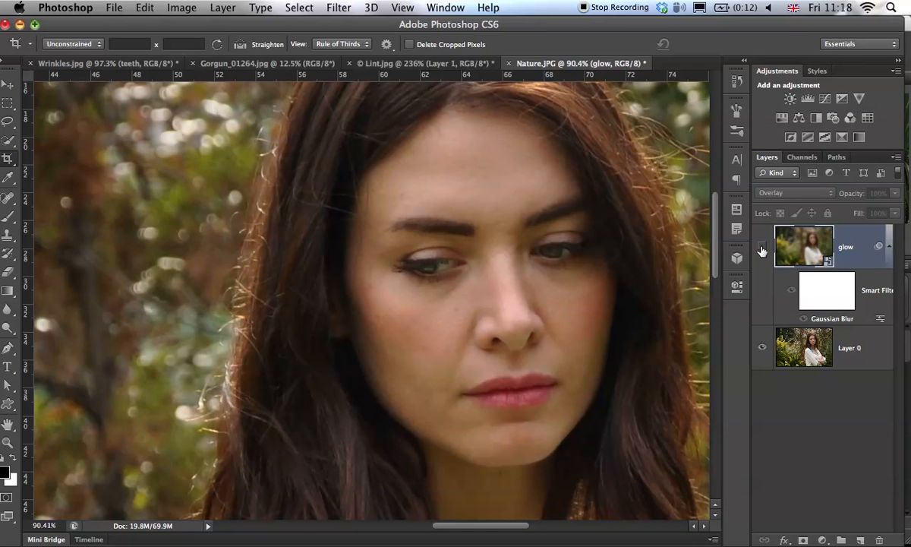
click(762, 248)
click(762, 248)
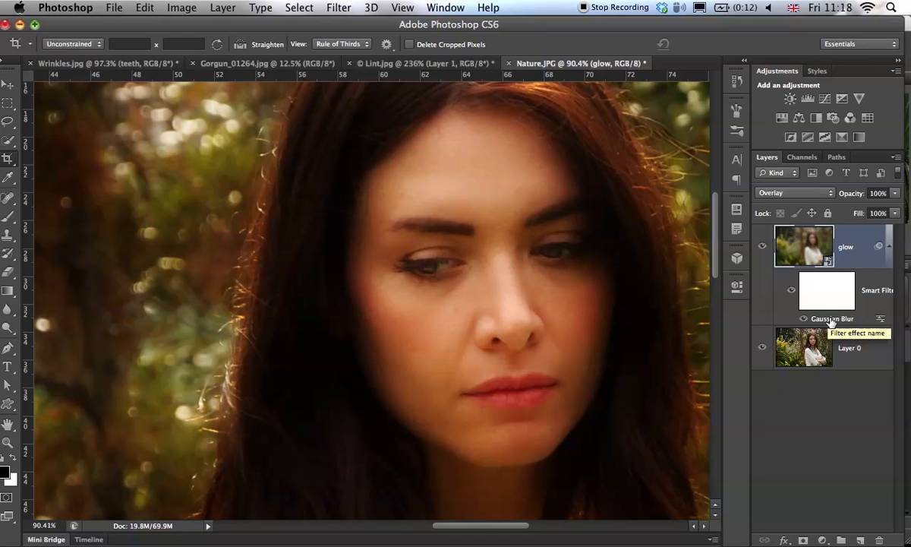
Step: Edit the glow layer's Gaussian Blur smart filter and set its radius to 36.0 pixels
double_click(831, 319)
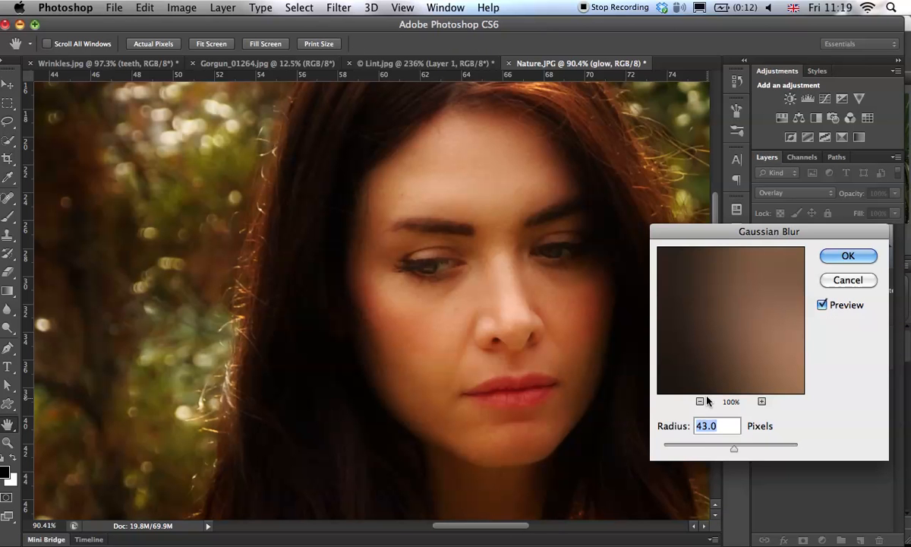
click(706, 446)
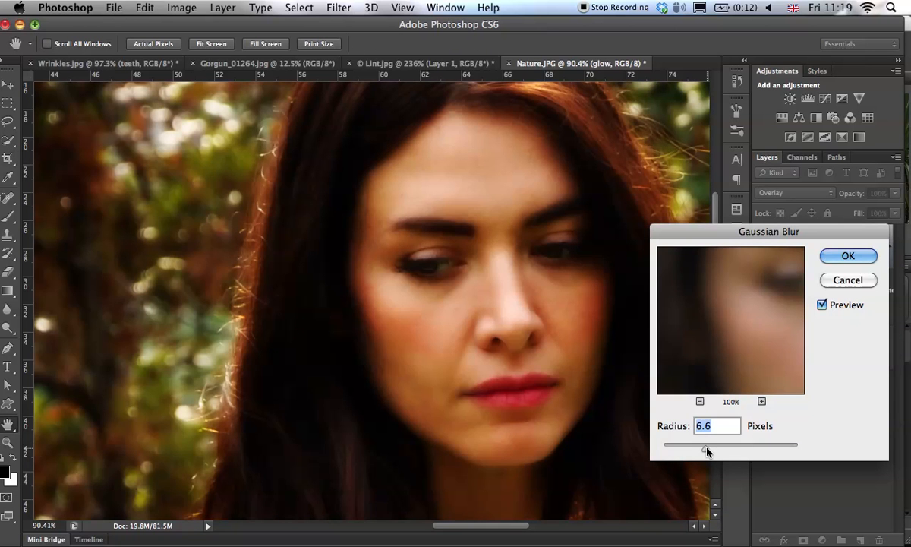
drag(706, 449, 730, 450)
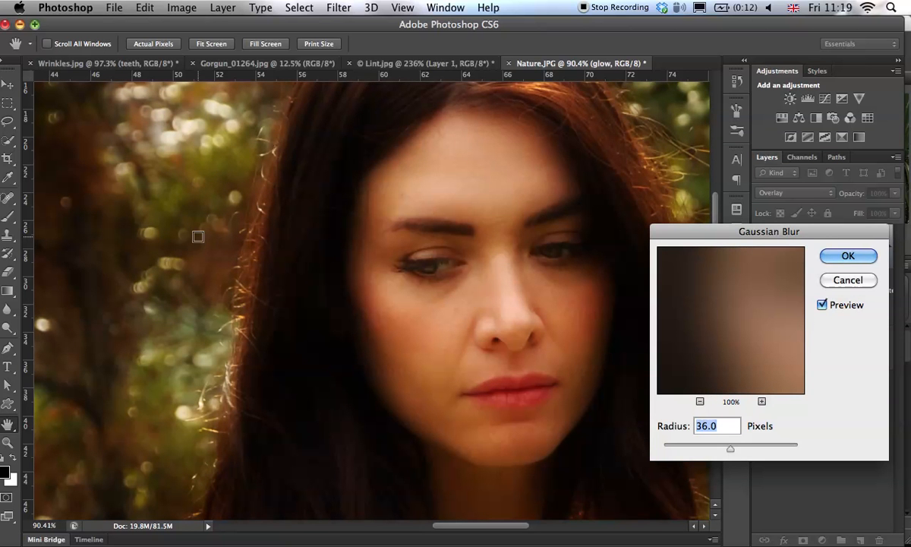
click(850, 257)
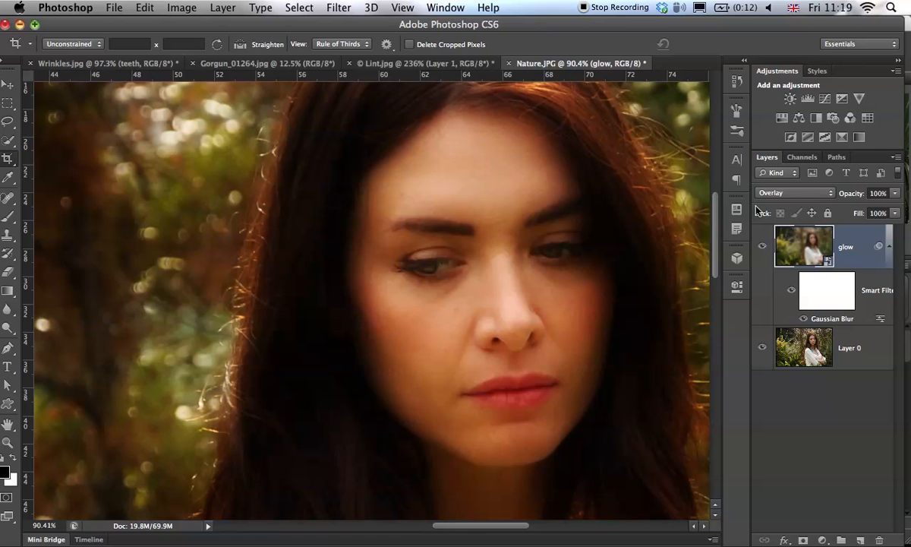
Step: Set the glow layer's blend mode to Soft Light, checking it against Normal
key(shift+plus)
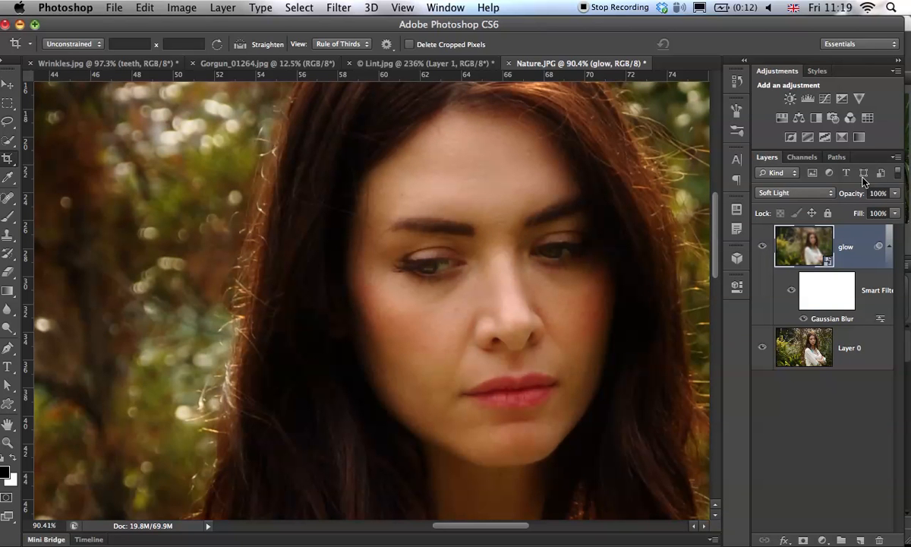
click(813, 193)
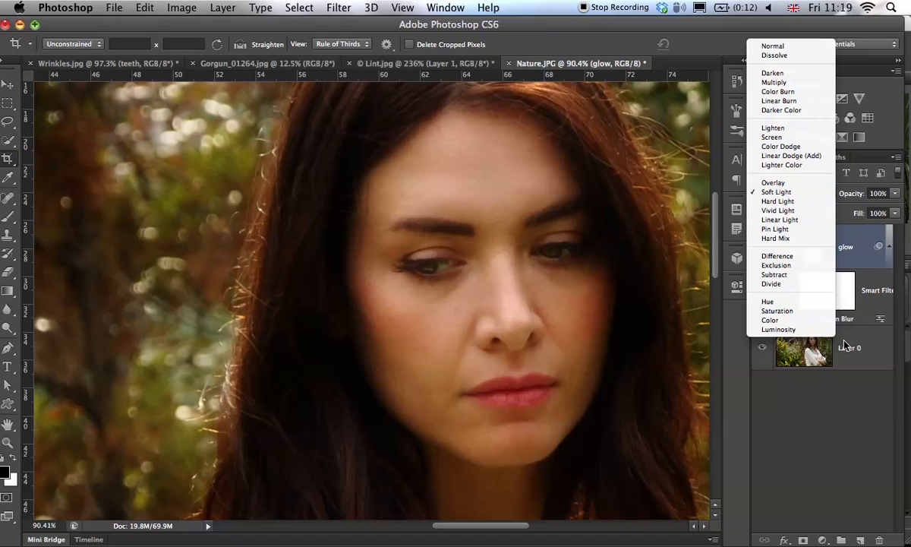
click(773, 47)
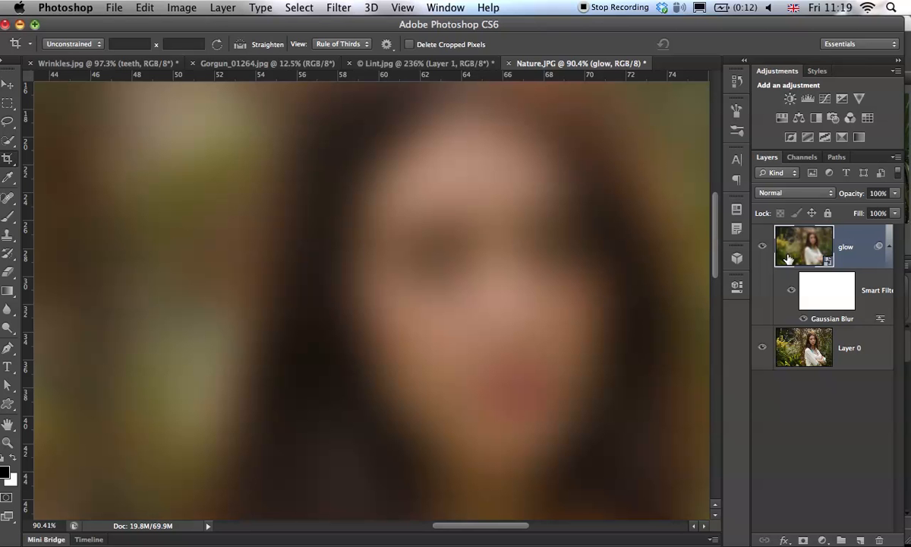
key(shift+alt+f)
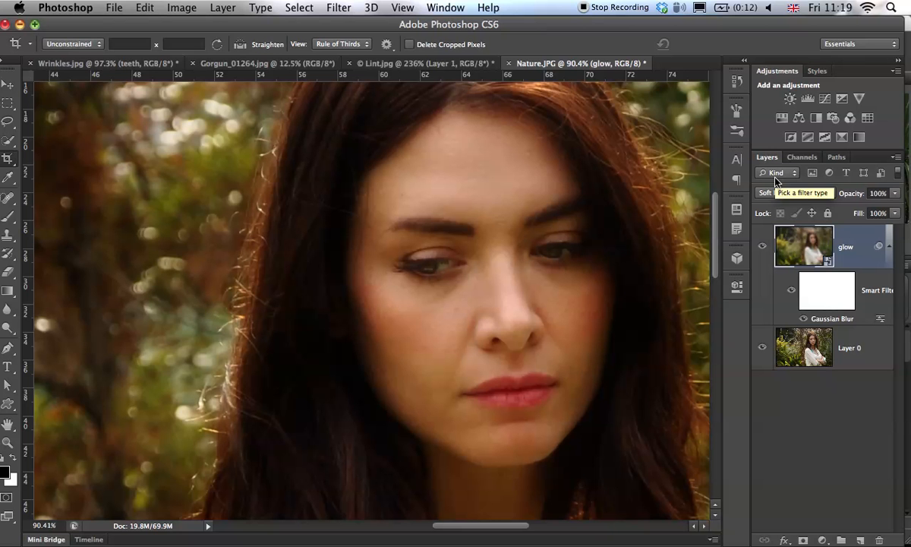
Step: Cycle the glow layer through the available blend modes and return it to Soft Light
key(v)
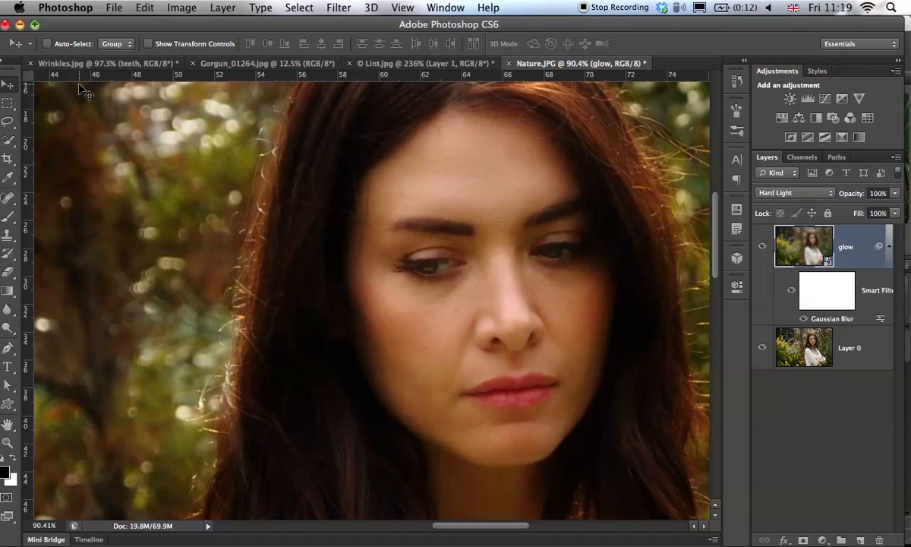
key(shift+plus)
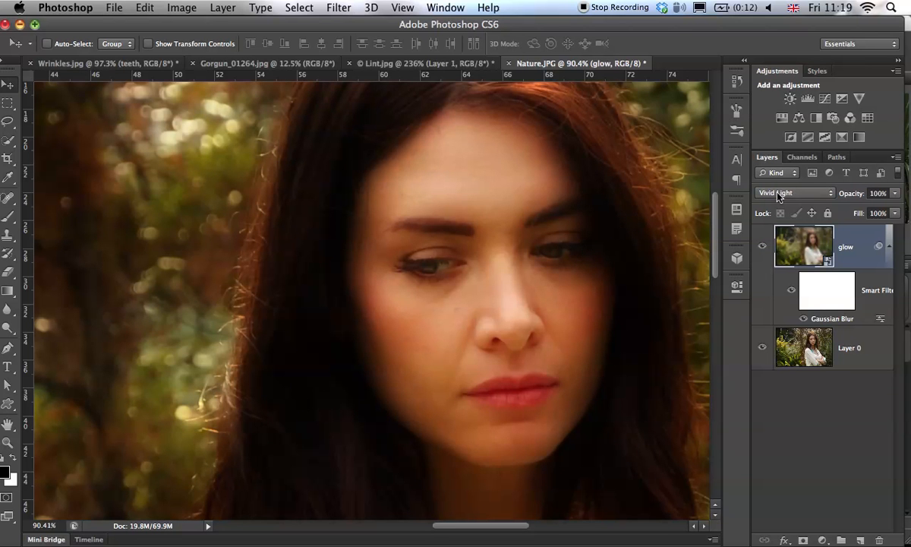
key(shift+plus)
key(shift+plus)
key(shift+plus)
key(shift+plus)
key(shift+plus)
key(shift+plus)
key(shift+plus)
key(shift+plus)
key(shift+plus)
key(shift+plus)
key(shift+plus)
key(shift+plus)
key(shift+plus)
key(shift+plus)
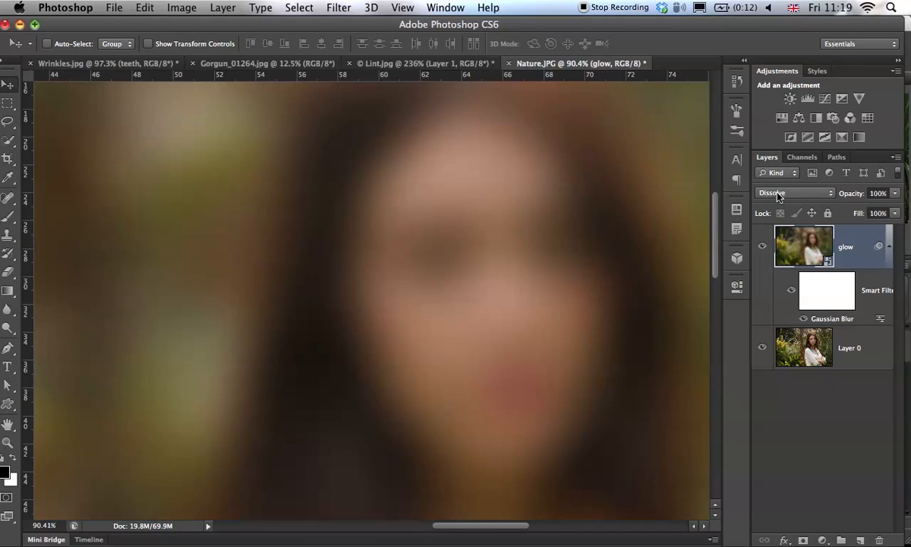
key(shift+plus)
key(shift+plus)
key(shift+plus)
key(shift+plus)
key(shift+plus)
key(shift+plus)
key(shift+plus)
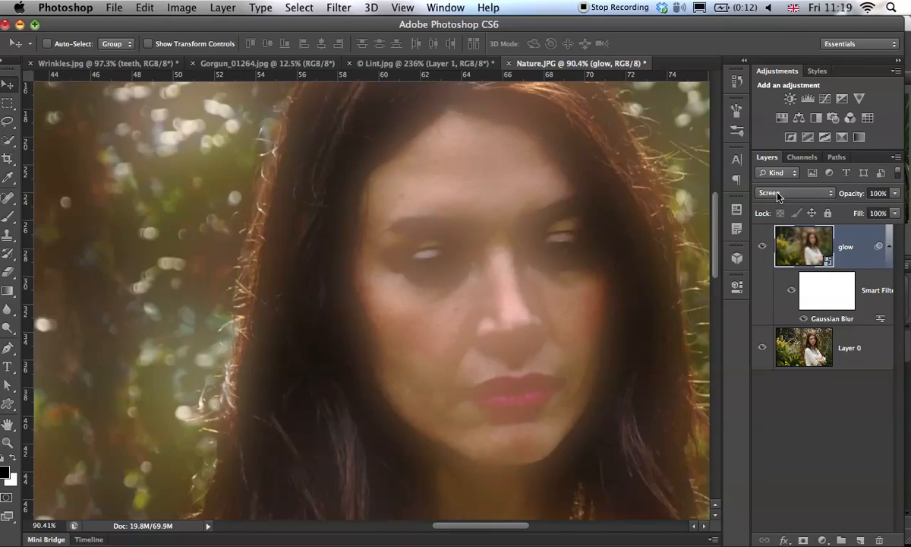
key(shift+plus)
key(shift+plus)
key(shift+plus)
key(shift+plus)
key(shift+plus)
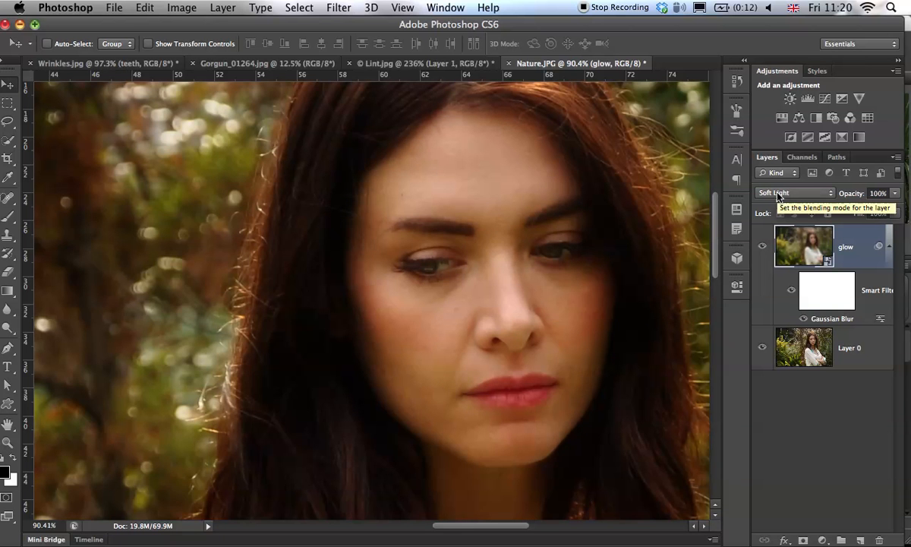
Step: Compare the picture before and after the Soft Light glow, first in full and then close up on the face
key(super+0)
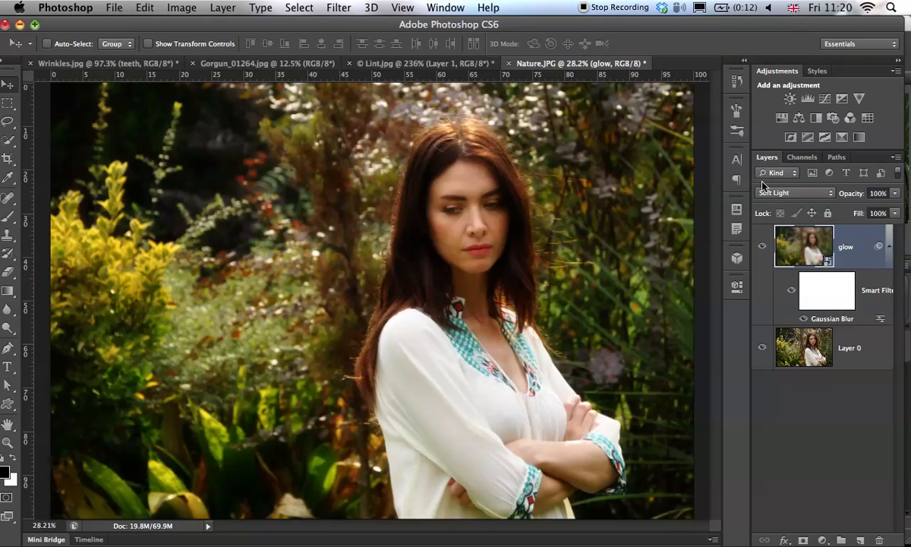
click(763, 245)
click(764, 246)
drag(470, 207, 600, 192)
click(762, 245)
click(762, 245)
click(763, 245)
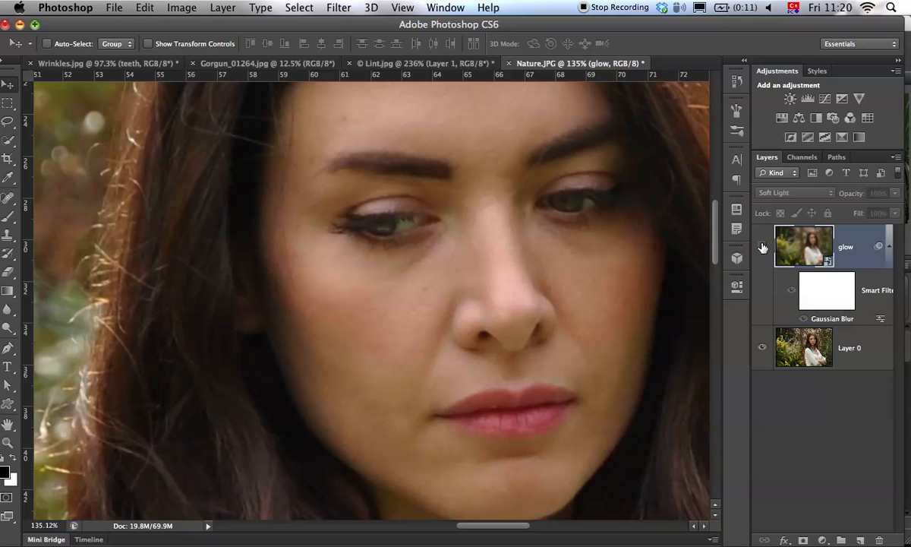
click(763, 245)
click(762, 245)
click(761, 245)
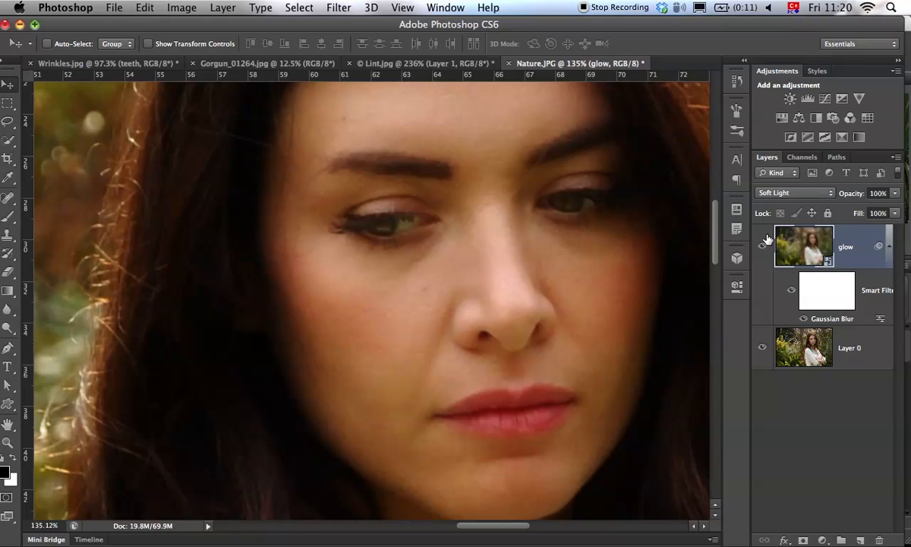
Step: Compare the woman and the surrounding garden in a wider view with the glow layer hidden and shown
drag(554, 296, 466, 317)
drag(530, 341, 536, 278)
drag(526, 234, 526, 254)
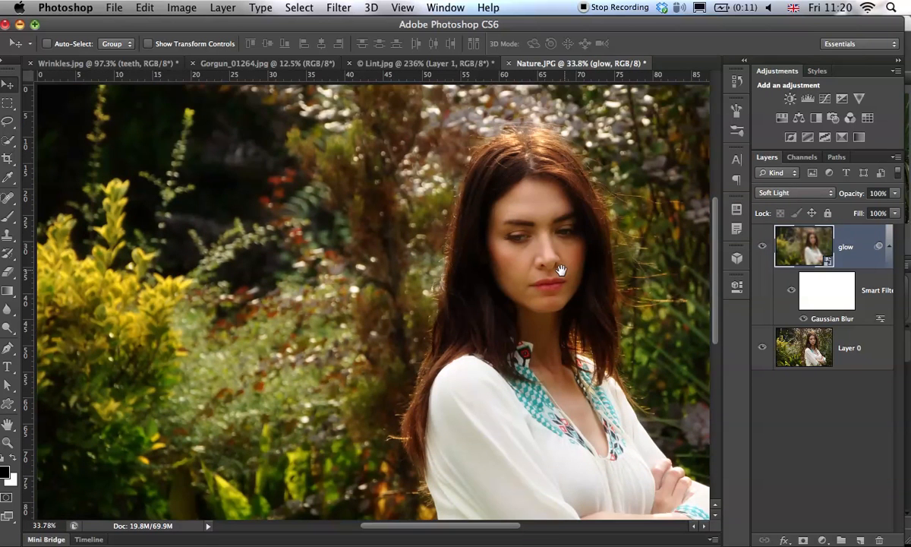
click(762, 245)
click(762, 246)
click(763, 246)
click(762, 246)
click(760, 249)
click(760, 249)
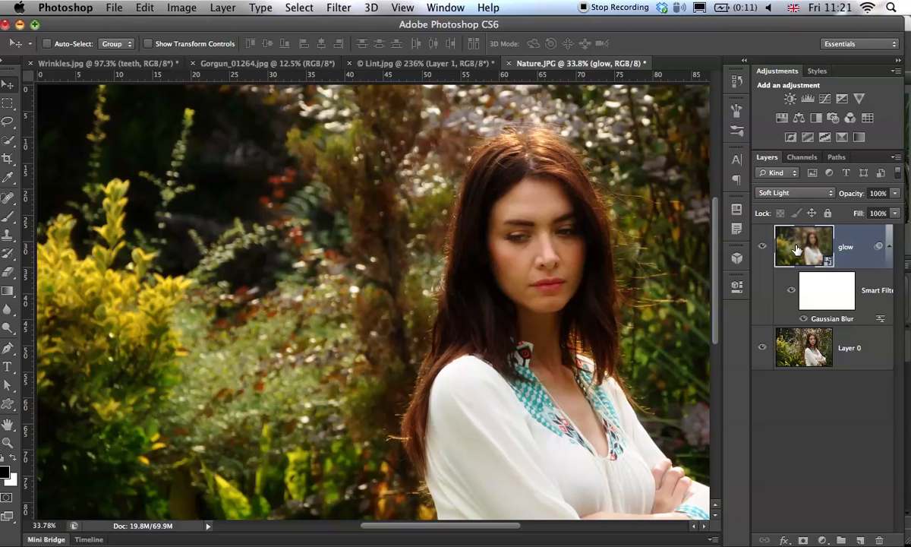
Step: Stamp all visible layers into a new top layer, leaving Layer 0 visible and the glow layer hidden
drag(795, 249, 797, 251)
key(super+alt+shift+e)
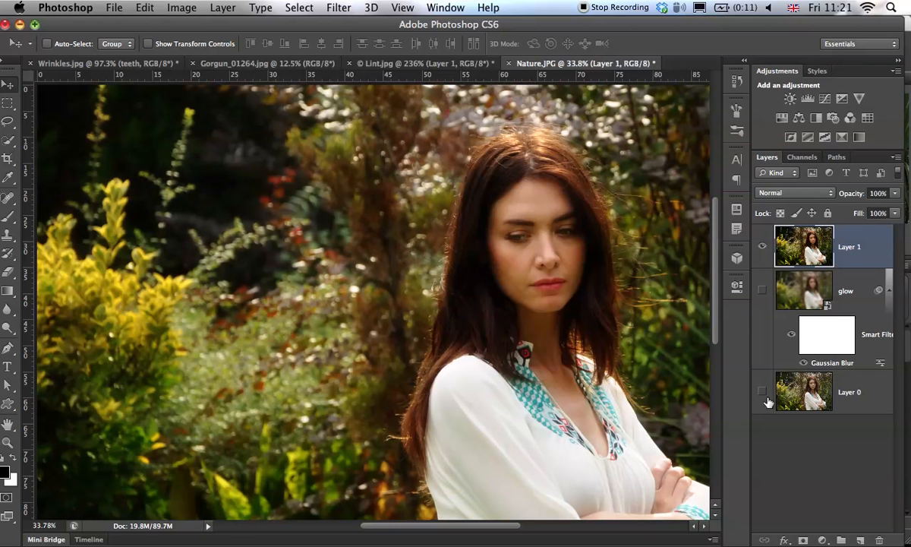
alt+click(763, 245)
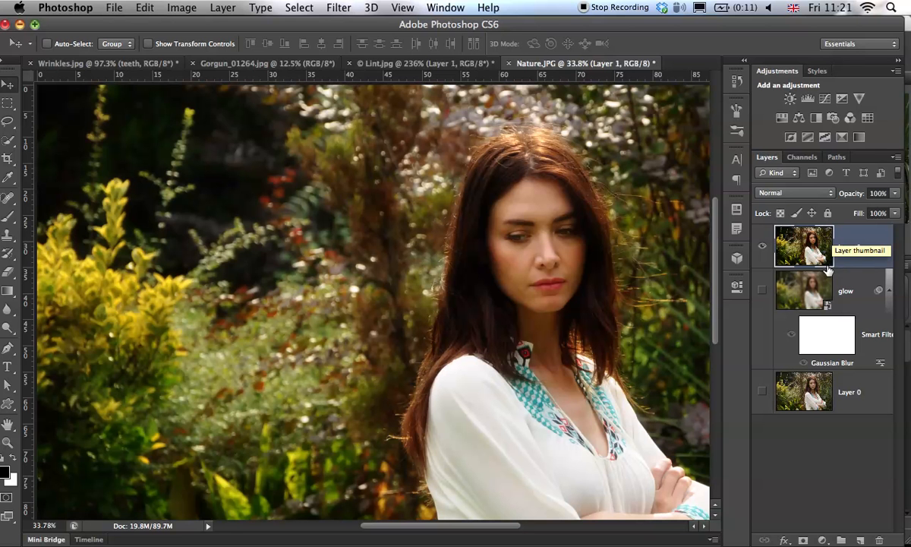
click(761, 391)
click(762, 290)
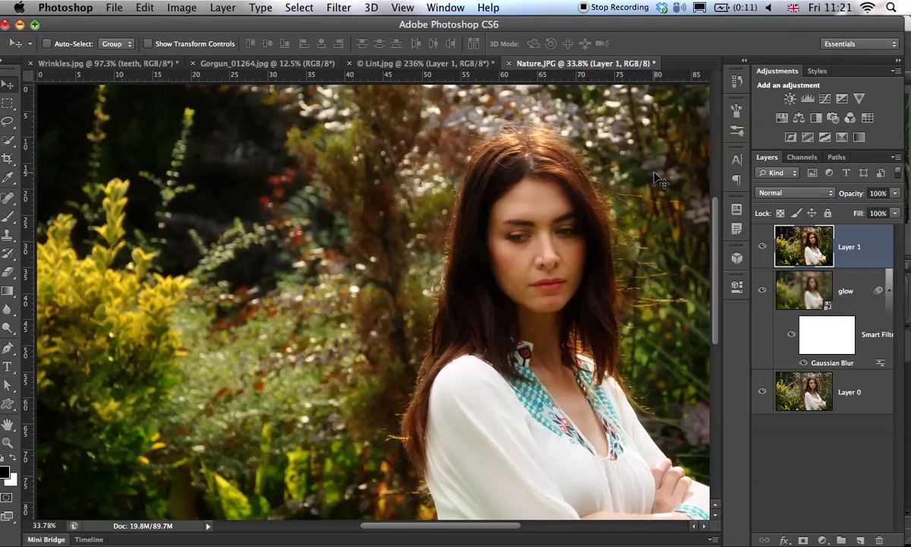
click(762, 290)
Step: Rename the merged top layer "composite" and set its blend mode to Luminosity
double_click(850, 248)
text(compo)
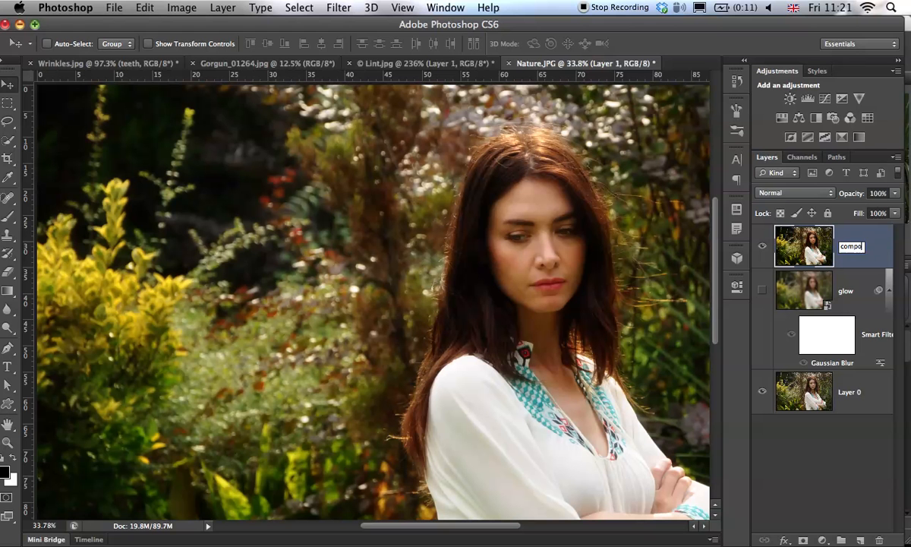
text(site)
key(Return)
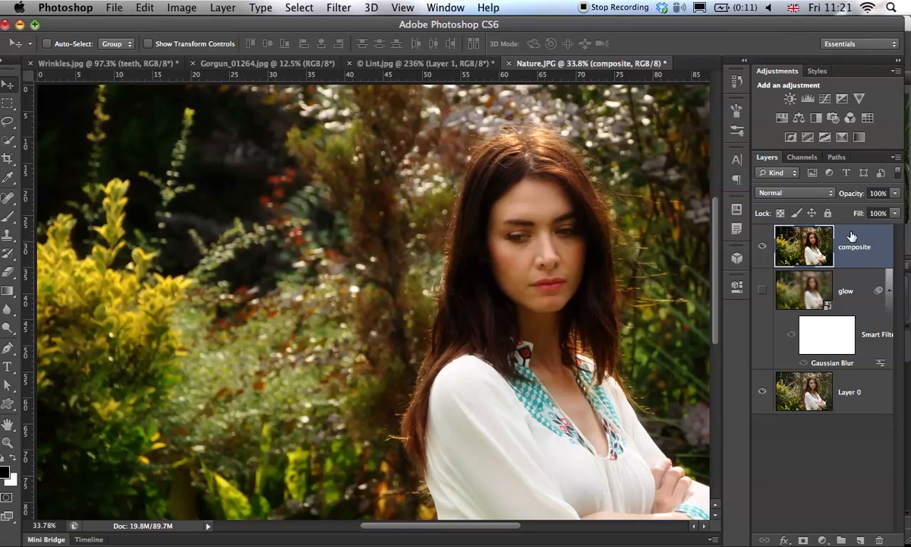
click(813, 197)
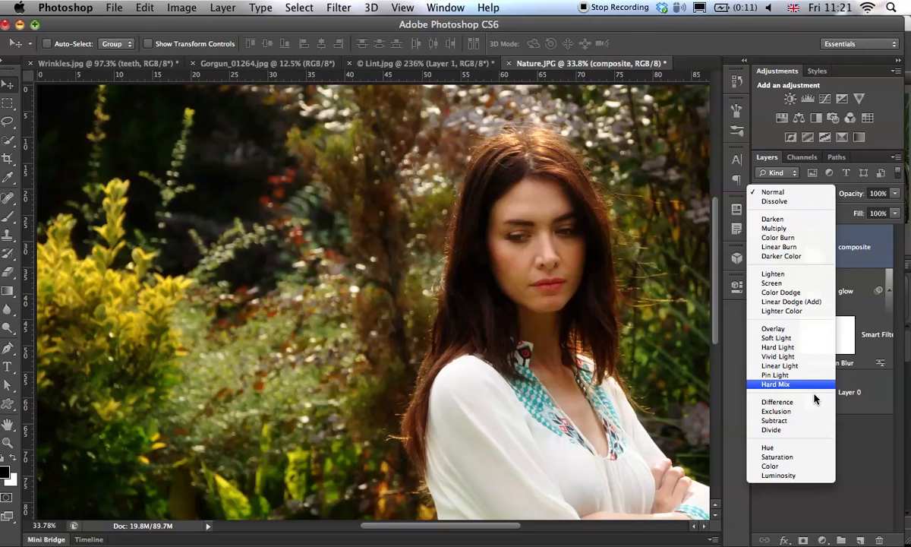
click(799, 477)
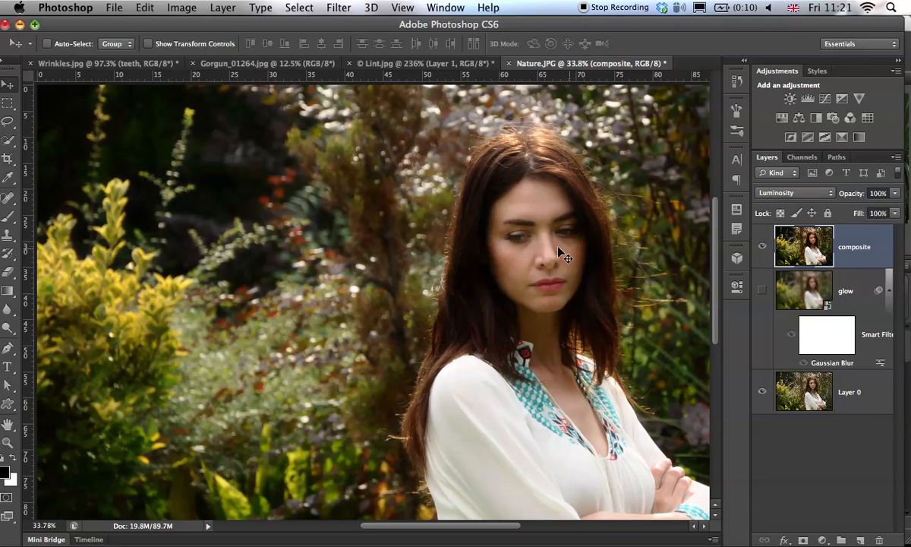
Step: Compare the woman's face and hair close up with the composite layer hidden and shown
drag(531, 229, 564, 205)
key(super+space)
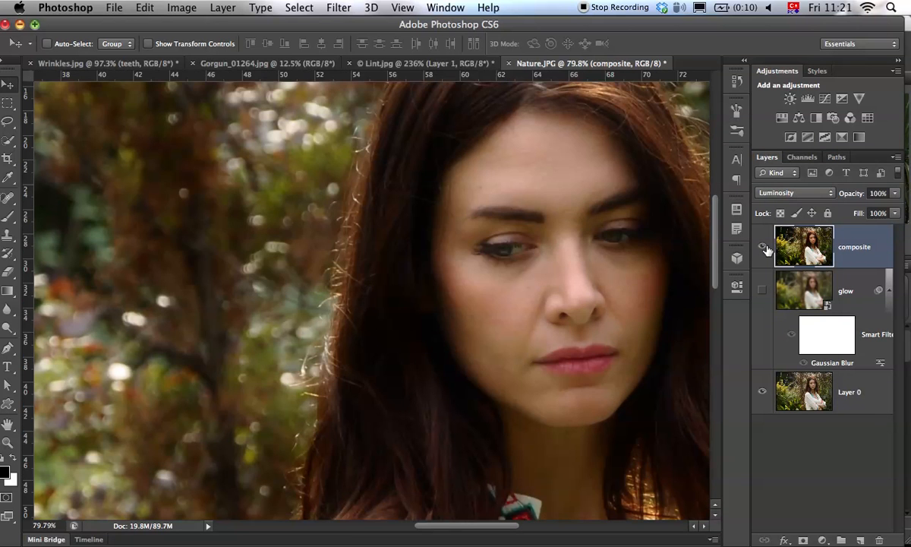
click(762, 250)
click(762, 251)
click(763, 250)
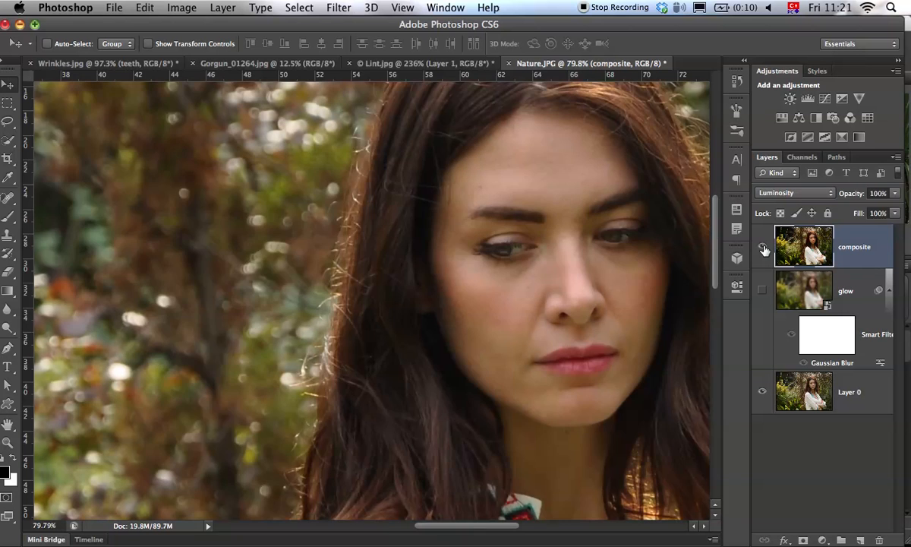
click(762, 251)
click(762, 250)
click(762, 251)
click(762, 251)
click(762, 251)
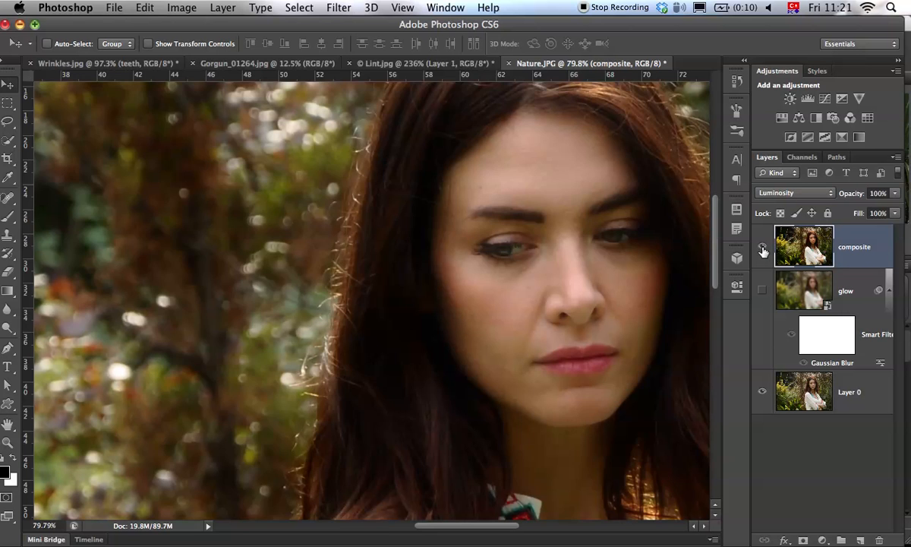
click(762, 251)
click(762, 250)
click(761, 249)
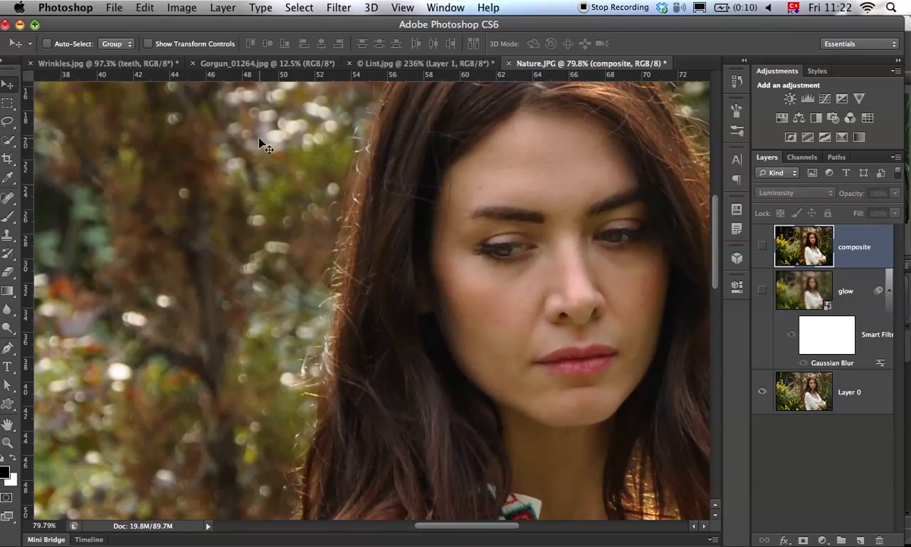
click(763, 249)
click(762, 250)
click(762, 251)
click(763, 249)
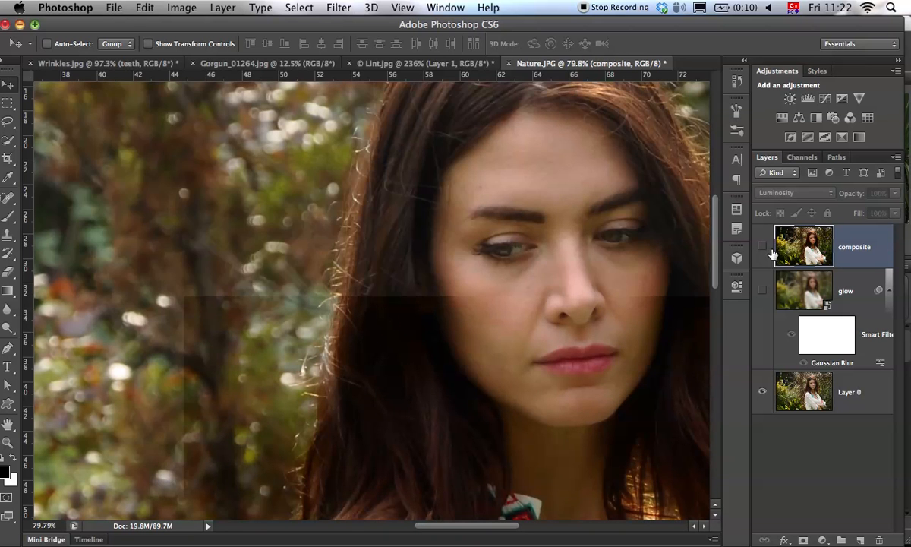
click(763, 249)
scroll(468, 232, down, 5)
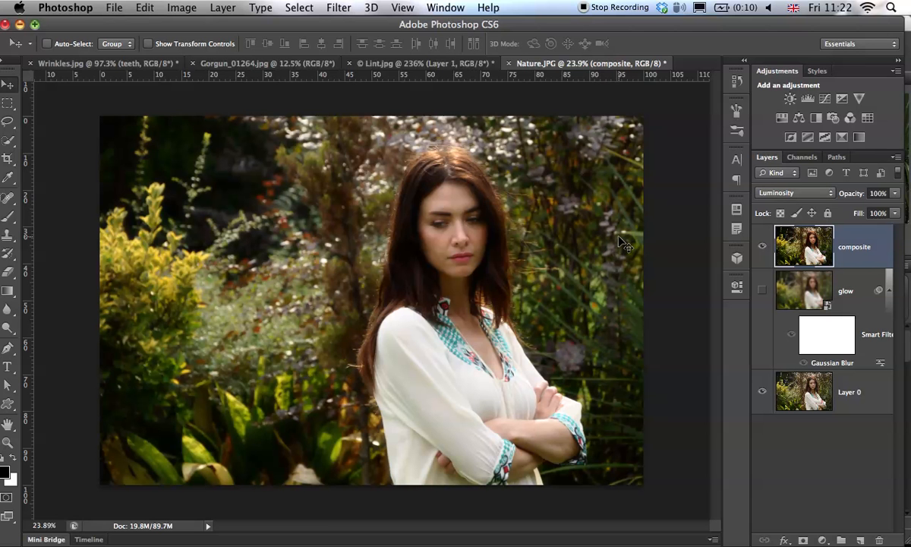
Step: Select the woman on the composite layer with Quick Selection, adding the missed hair at the crown with the Lasso
key(w)
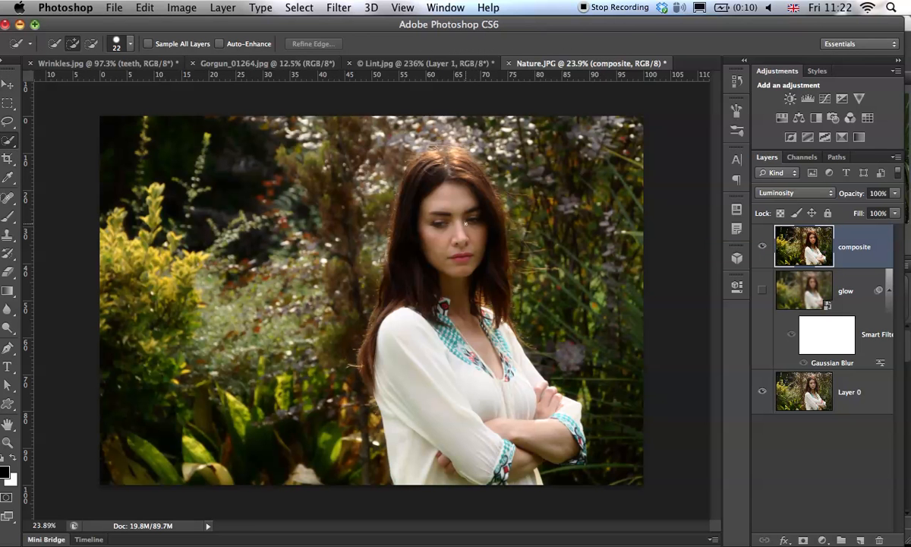
drag(447, 226, 458, 232)
mouse_move(438, 205)
mouse_down()
mouse_move(424, 170)
mouse_move(436, 156)
mouse_move(480, 446)
mouse_move(416, 320)
mouse_move(394, 326)
mouse_move(381, 362)
mouse_move(477, 244)
mouse_move(429, 179)
mouse_move(425, 152)
mouse_move(433, 156)
mouse_up()
key(l)
key(shift)
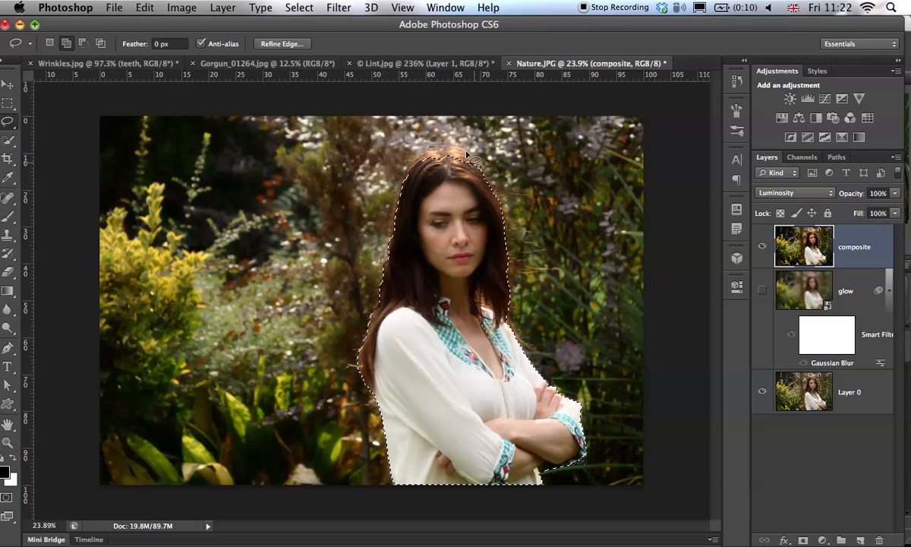
mouse_move(422, 164)
mouse_down()
mouse_move(383, 183)
mouse_move(362, 275)
mouse_up()
key(shift)
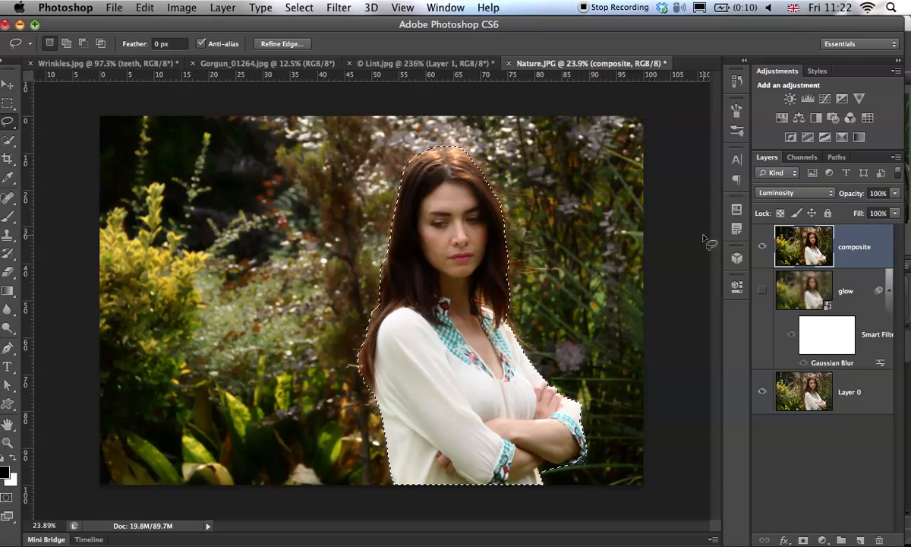
Step: Feather the woman's selection by 72.7 px with Refine Edge and copy the selected area to a new layer
key(super+j)
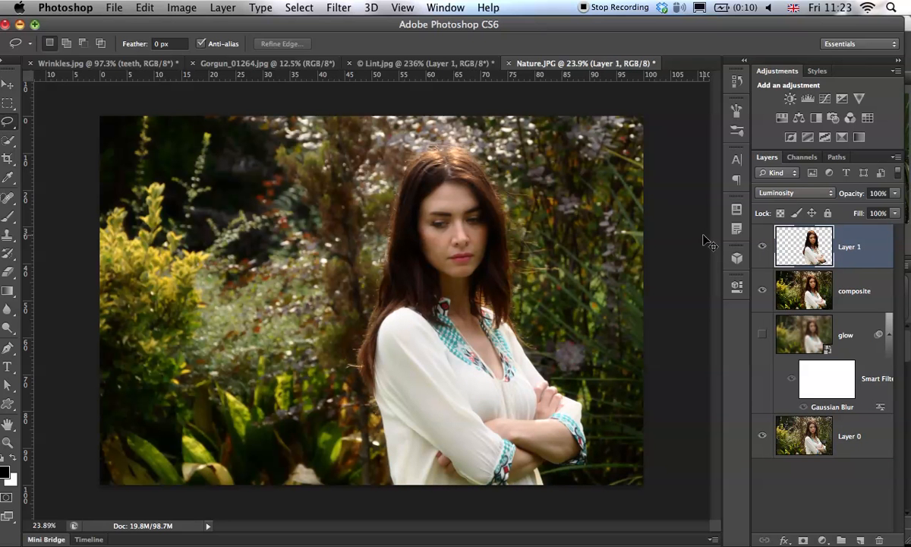
key(super+z)
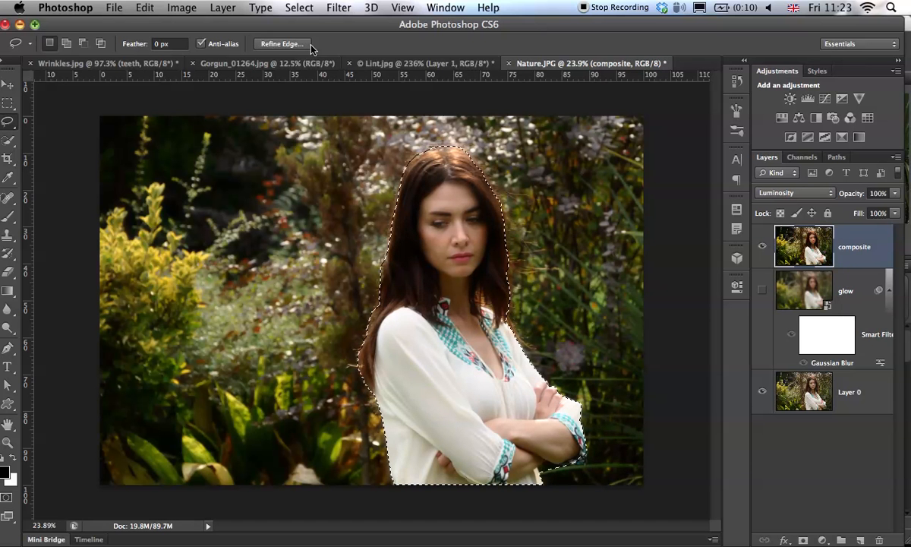
click(258, 44)
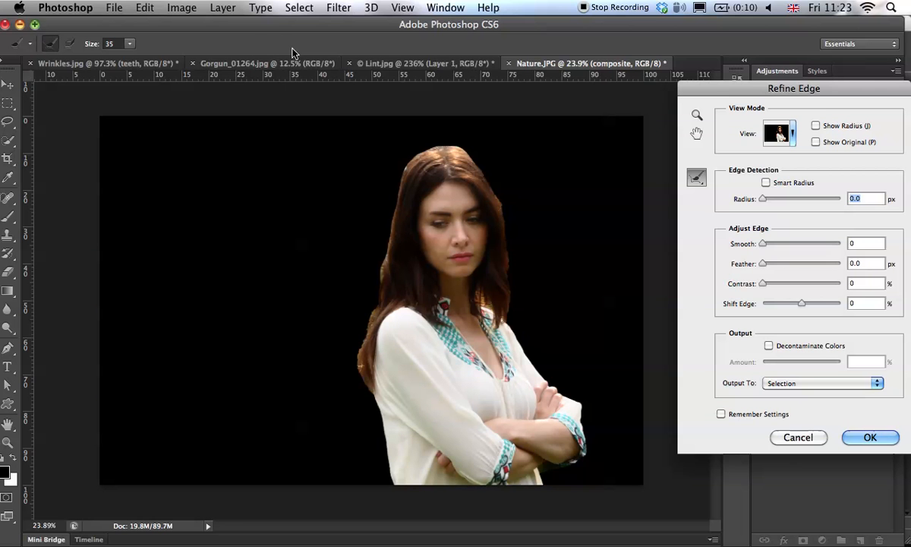
drag(774, 265, 807, 264)
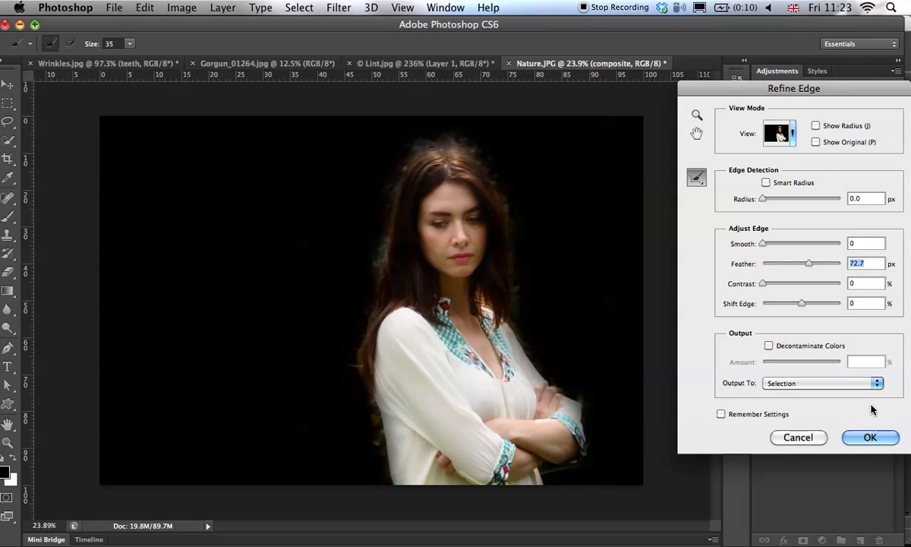
click(871, 436)
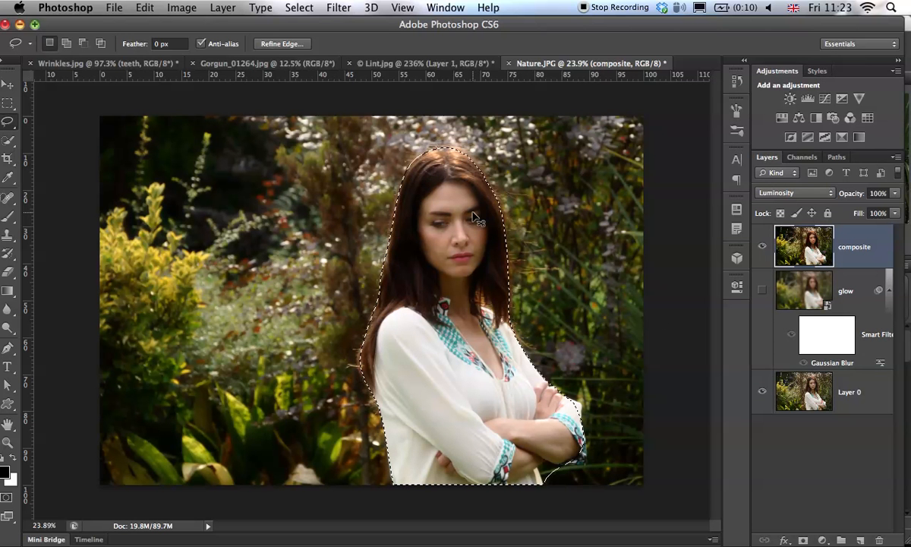
key(ctrl+j)
key(v)
drag(448, 250, 228, 241)
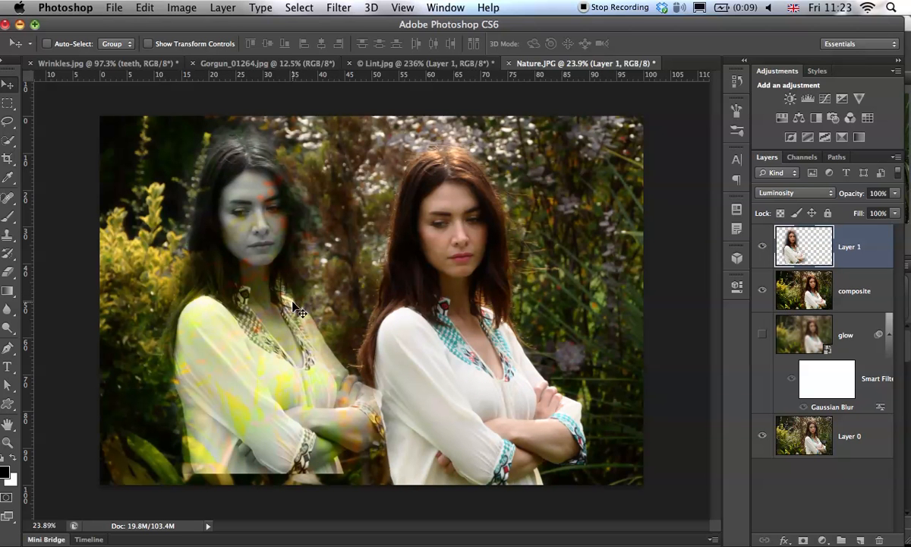
click(790, 196)
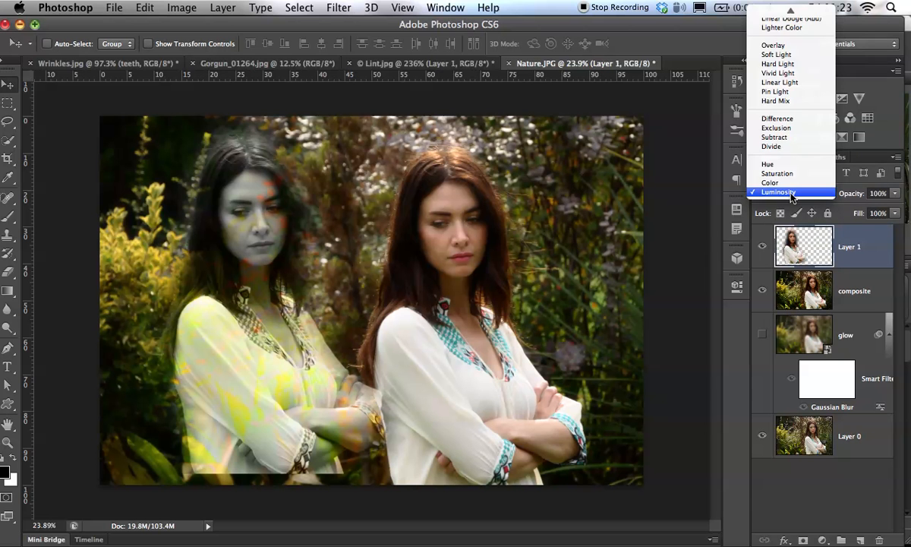
click(785, 12)
key(alt+super+z)
key(alt+super+z)
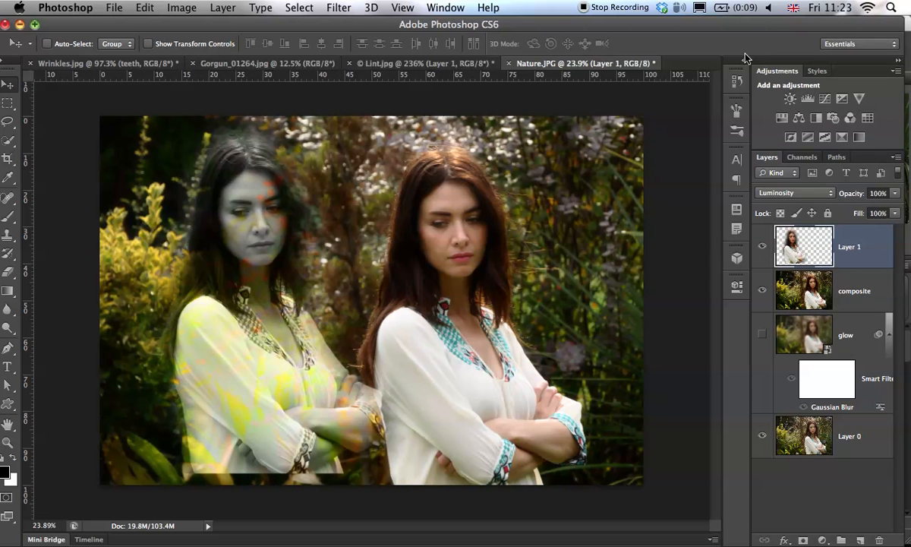
Step: Set the blend mode of the woman's cut-out layer to Normal
click(796, 197)
click(796, 197)
click(793, 195)
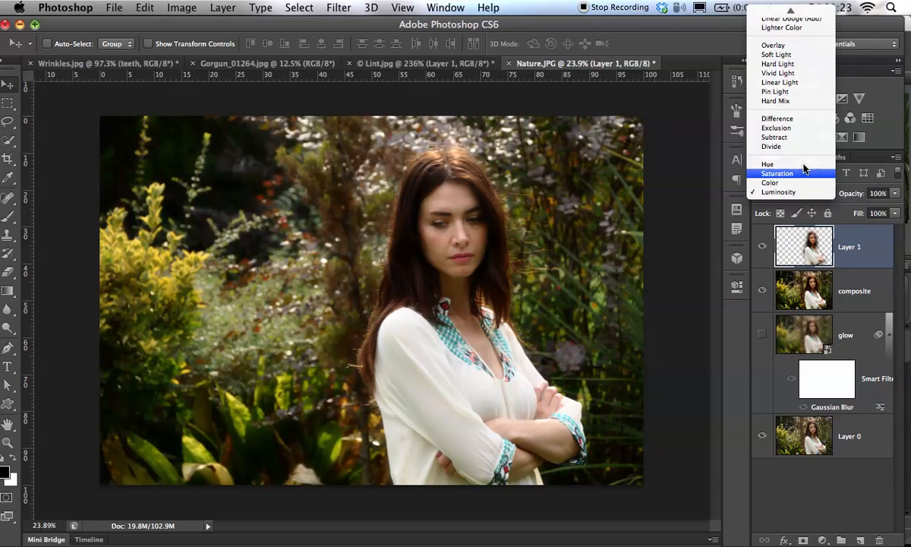
click(784, 12)
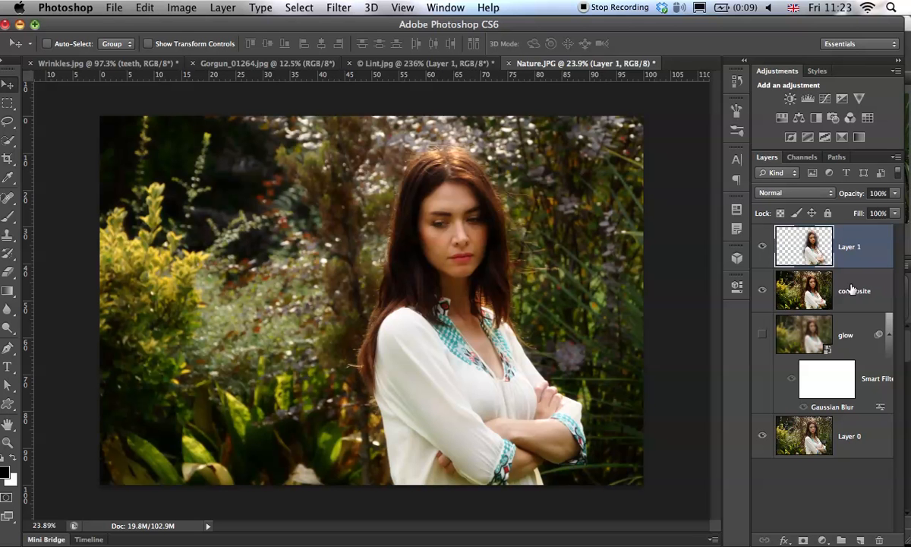
Step: Open the Lens Blur filter on the composite layer and fit the whole picture in its preview at 25%
click(824, 281)
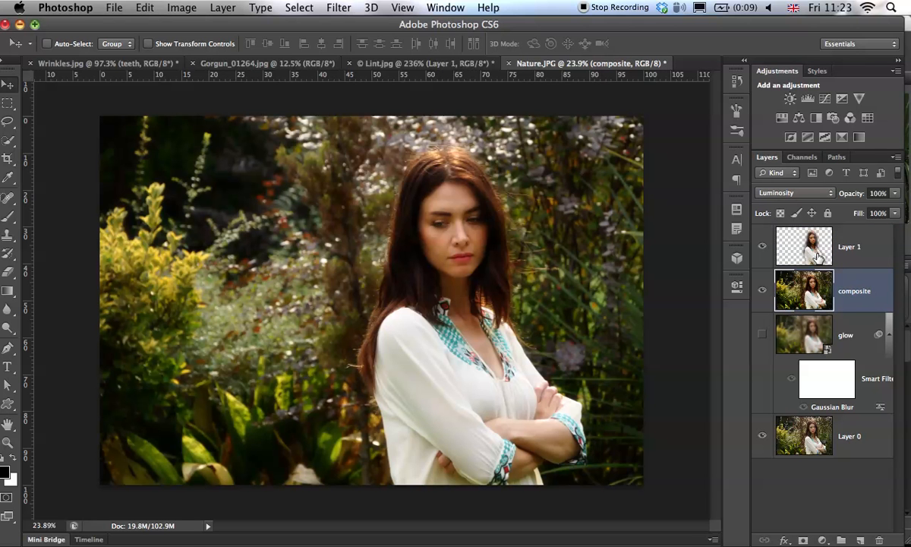
click(335, 7)
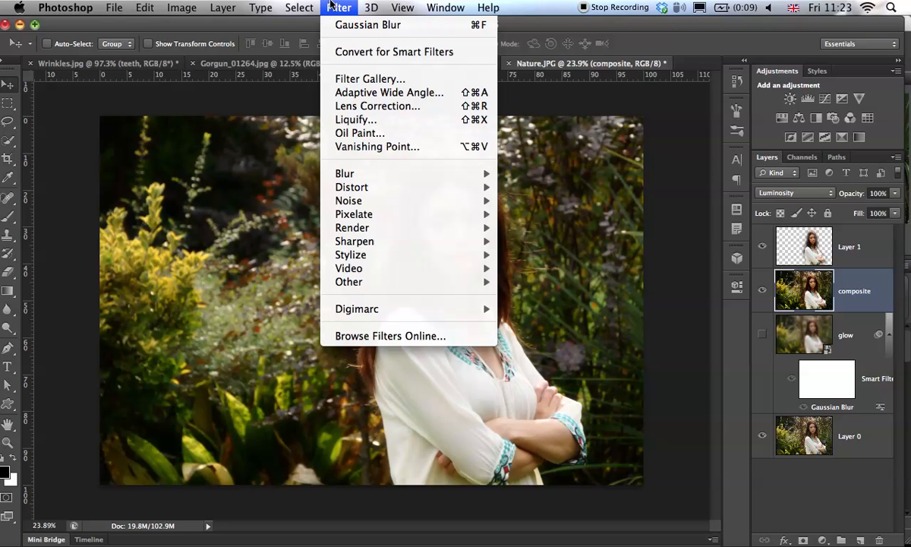
mouse_move(357, 170)
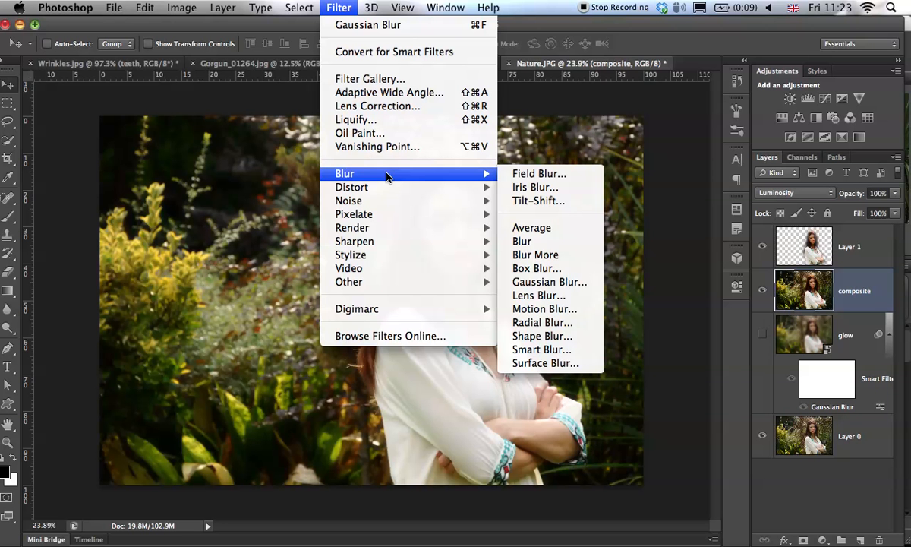
click(565, 297)
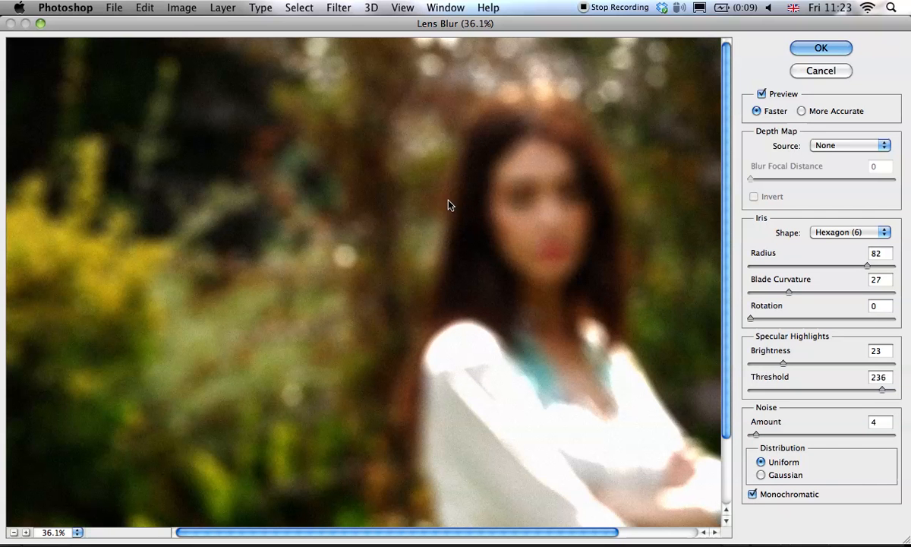
click(14, 533)
click(15, 533)
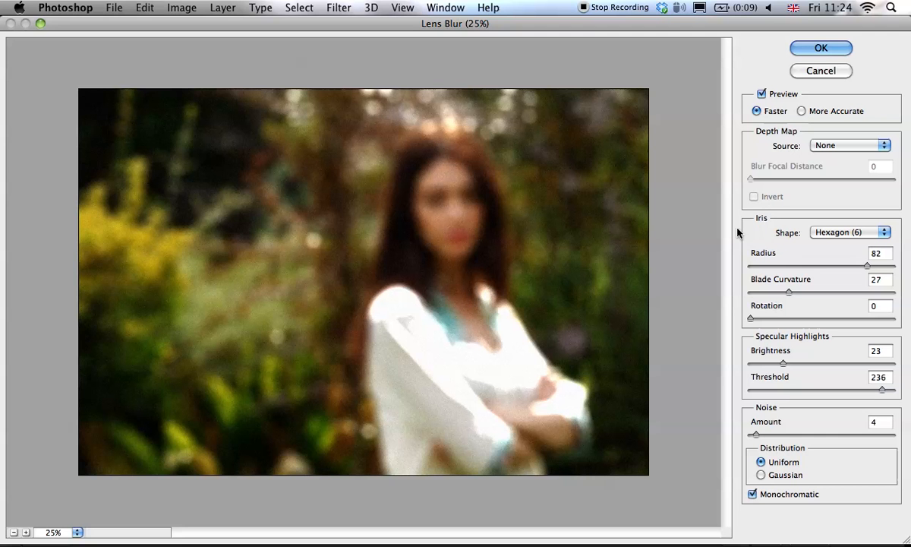
Step: Set the Lens Blur radius to 64 and the noise amount to 0
drag(864, 265, 850, 264)
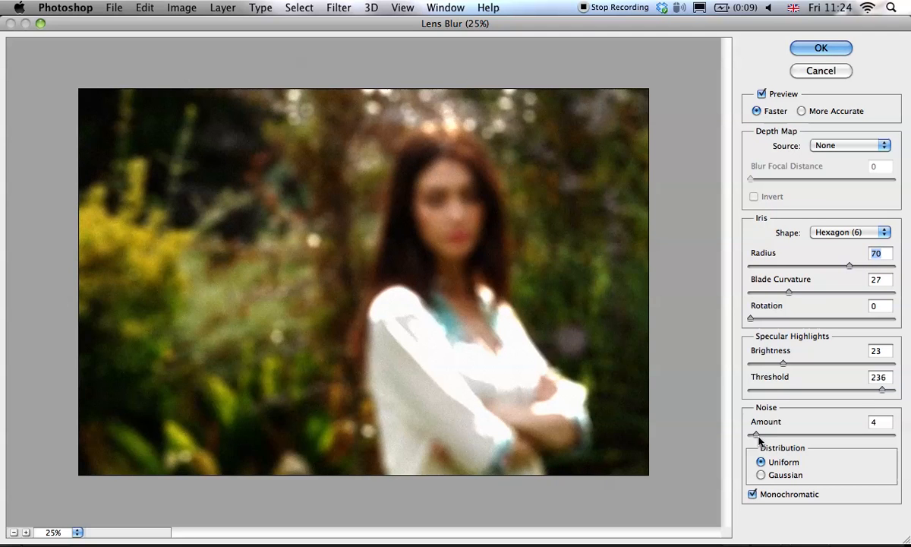
drag(756, 433, 749, 433)
mouse_move(849, 265)
mouse_down()
mouse_move(758, 265)
mouse_move(833, 267)
mouse_up()
key(Down)
key(Down)
key(Down)
key(Down)
key(Down)
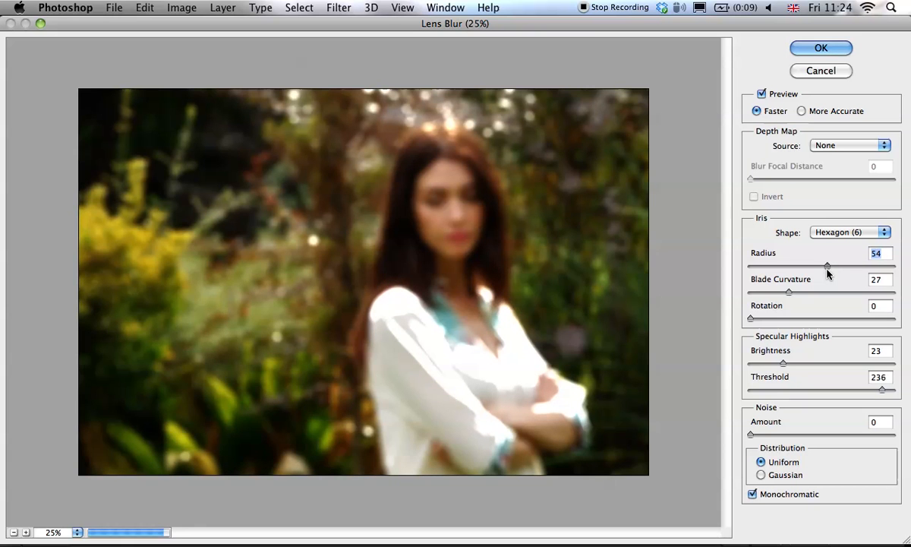
key(shift+Up)
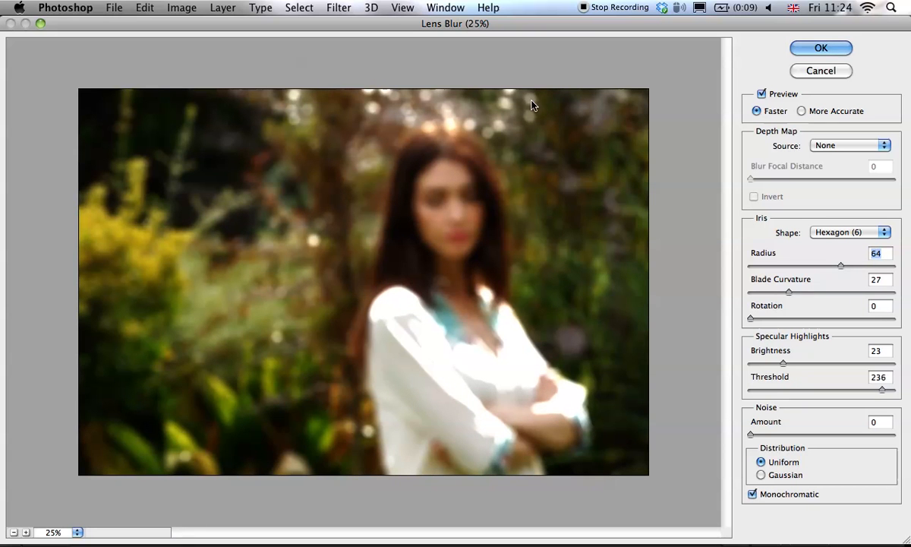
Step: Apply the Lens Blur with blade curvature 0, specular highlight brightness 41 and threshold 222
drag(761, 279, 687, 278)
drag(783, 364, 808, 365)
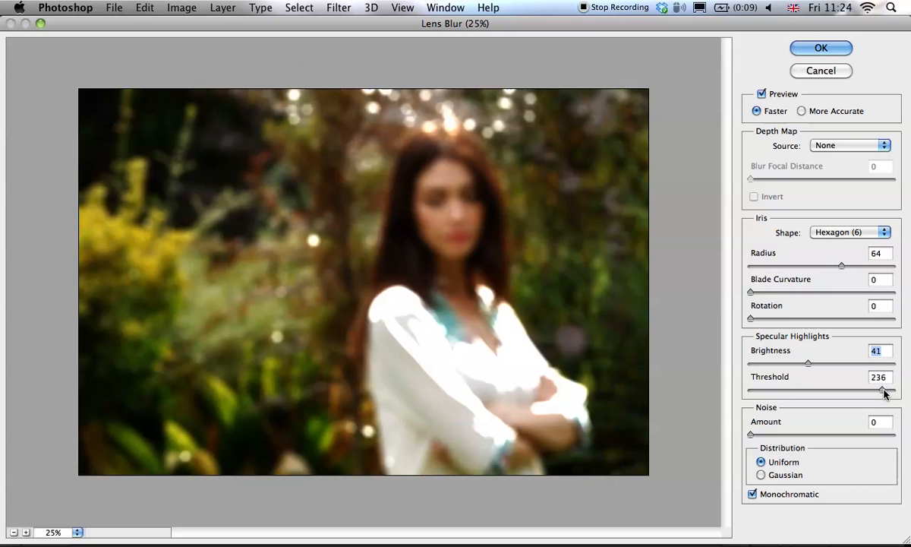
drag(884, 393, 814, 394)
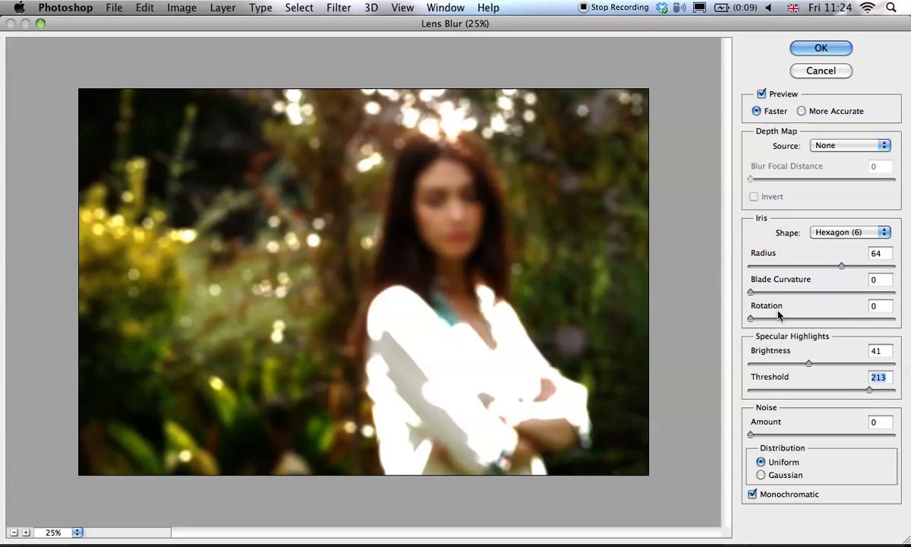
key(Up)
key(Up)
key(Up)
key(Up)
key(Up)
key(Up)
key(Up)
key(Up)
key(Up)
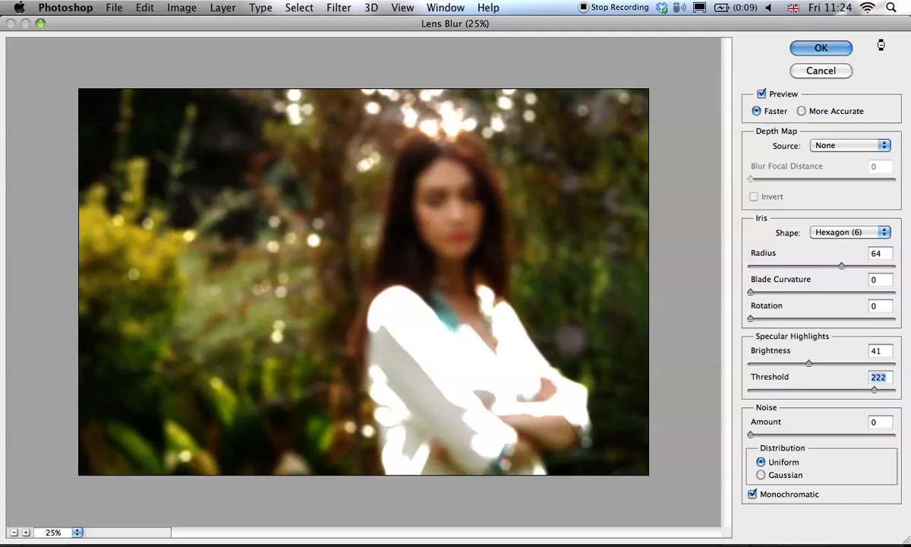
key(Return)
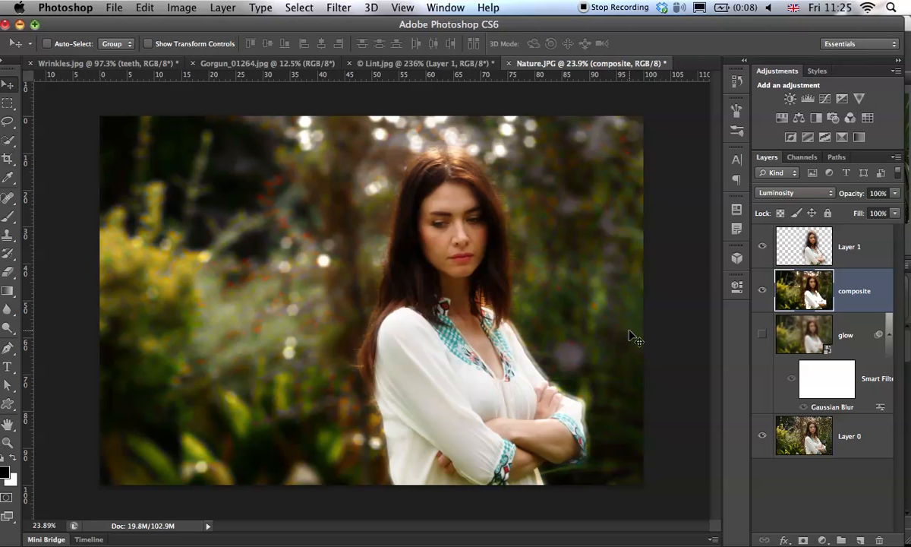
Step: Check the blurred composite layer hidden and shown, and set it to Normal blend mode at 70% opacity
click(762, 290)
click(762, 291)
click(768, 193)
click(773, 10)
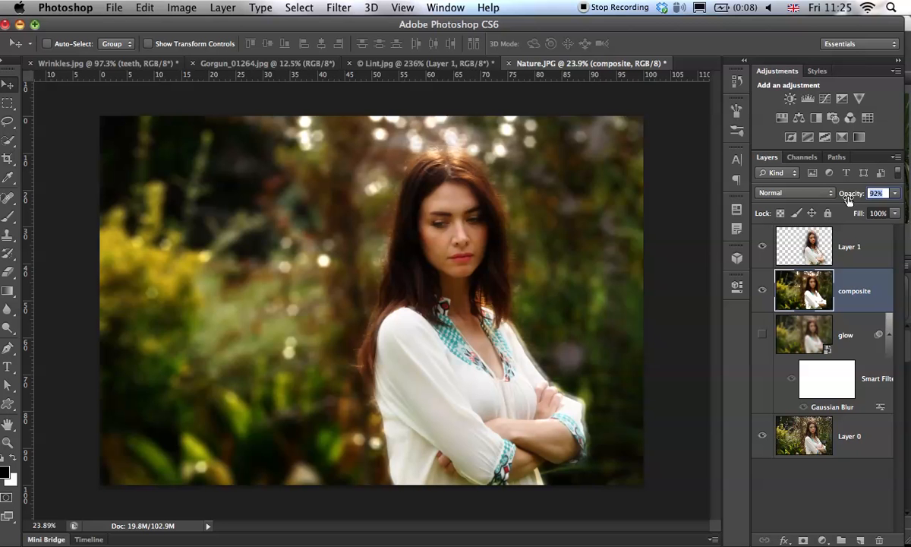
drag(857, 196, 847, 202)
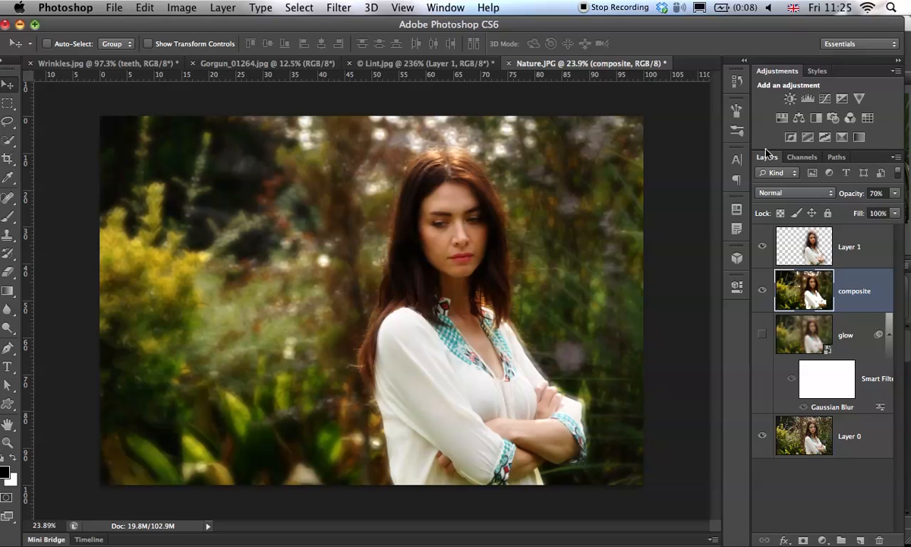
Step: Compare the original Layer 0 on its own with the full retouch, both around the woman's face and across the whole picture
alt+click(763, 435)
drag(452, 227, 570, 315)
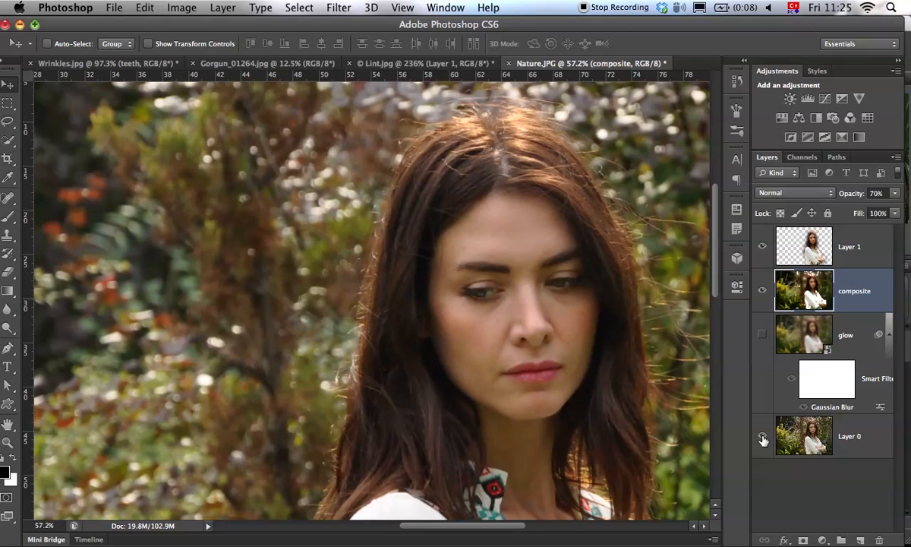
alt+click(762, 435)
alt+click(763, 437)
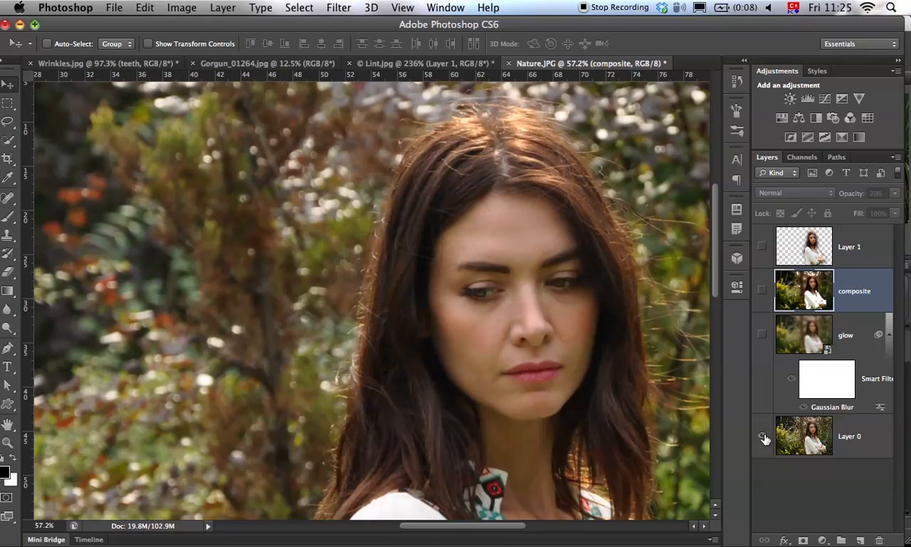
alt+click(763, 436)
alt+click(763, 436)
alt+click(763, 438)
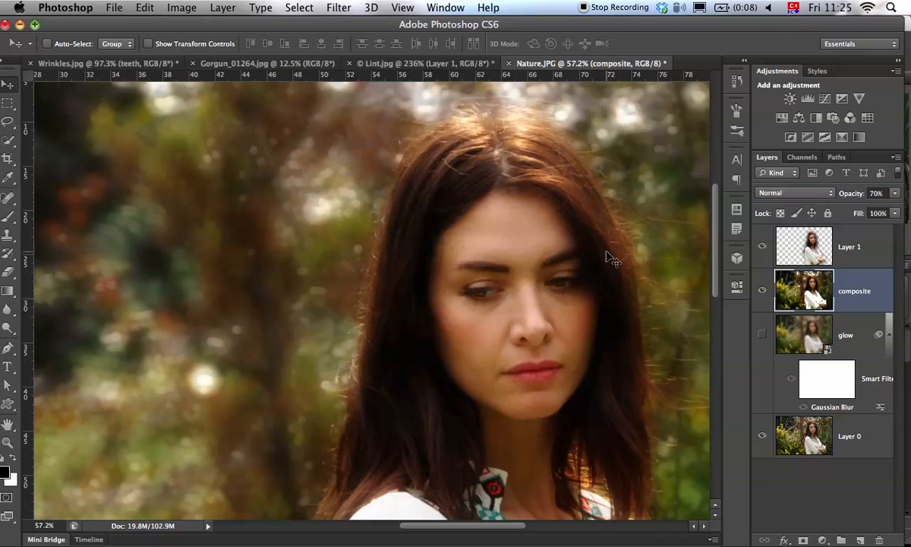
scroll(554, 235, down, 2)
drag(552, 223, 515, 240)
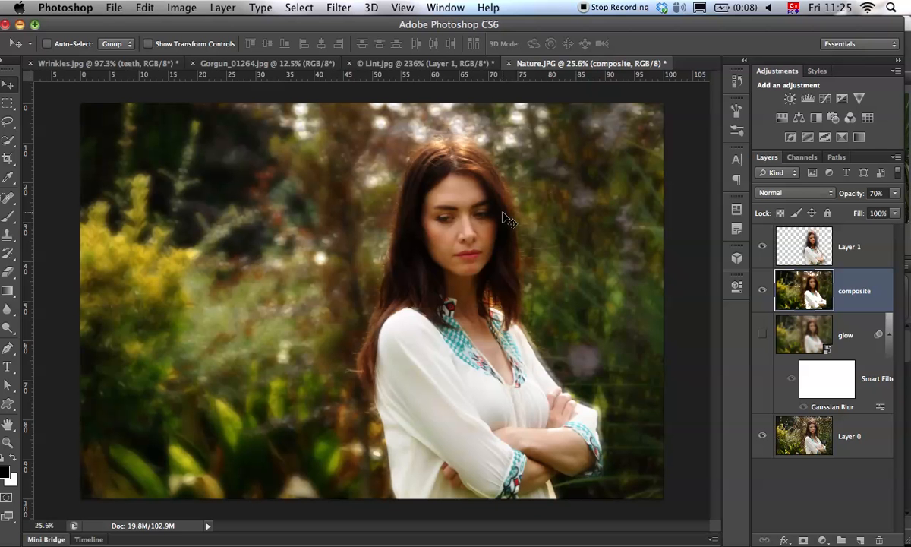
Step: Switch to Bridge, open Highlights.tif in Photoshop and frame the man's shiny forehead and face
key(super+Tab)
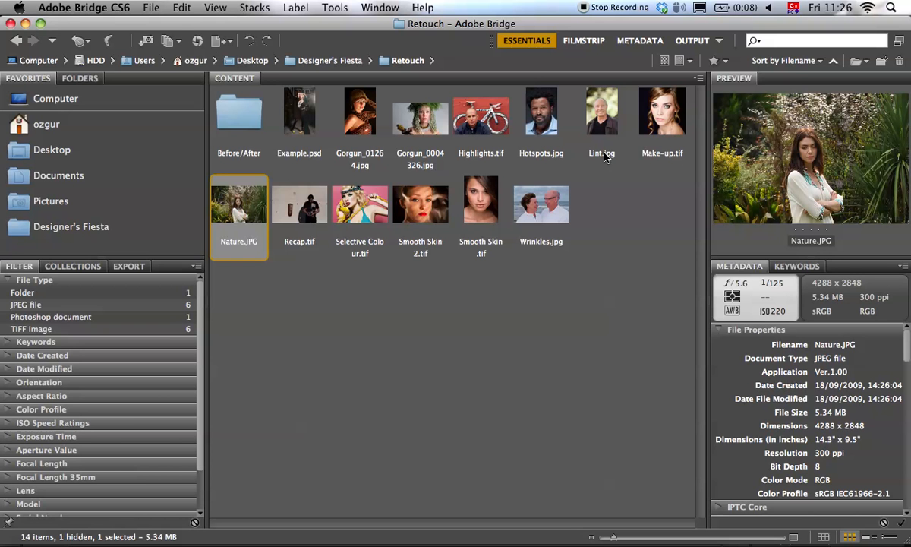
click(495, 124)
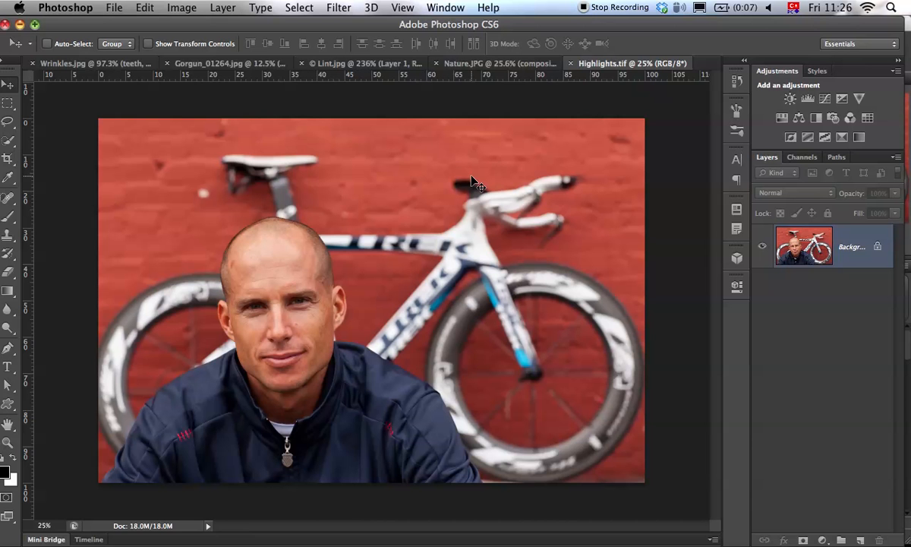
key(super+space)
drag(212, 163, 255, 191)
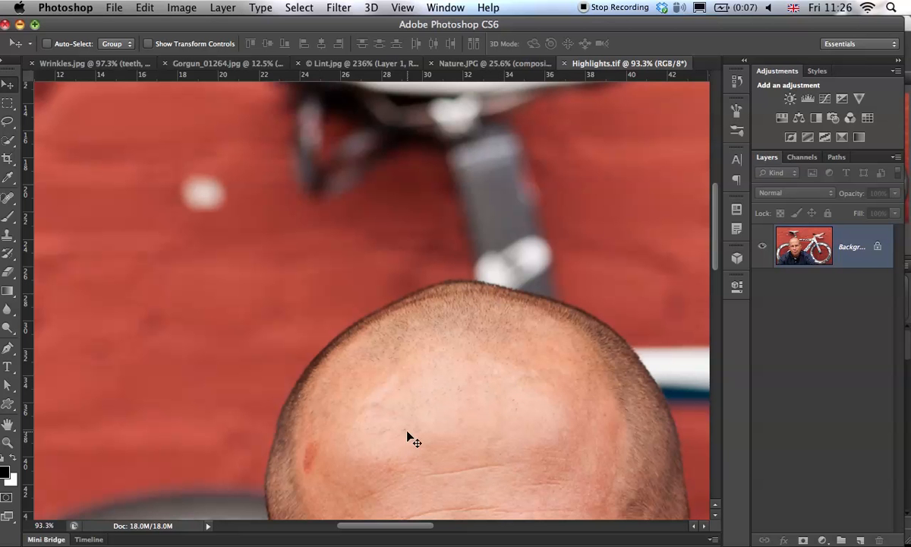
key(super+space)
drag(491, 274, 442, 290)
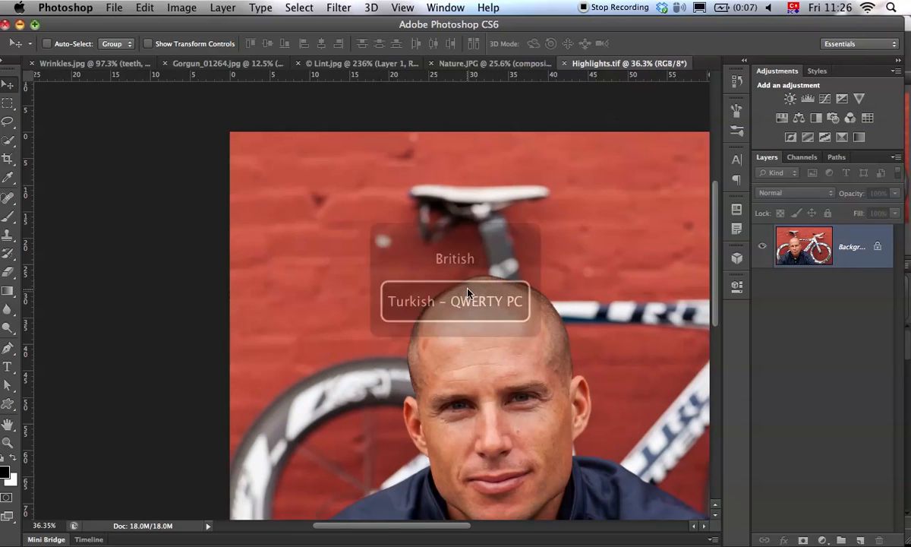
drag(414, 340, 323, 308)
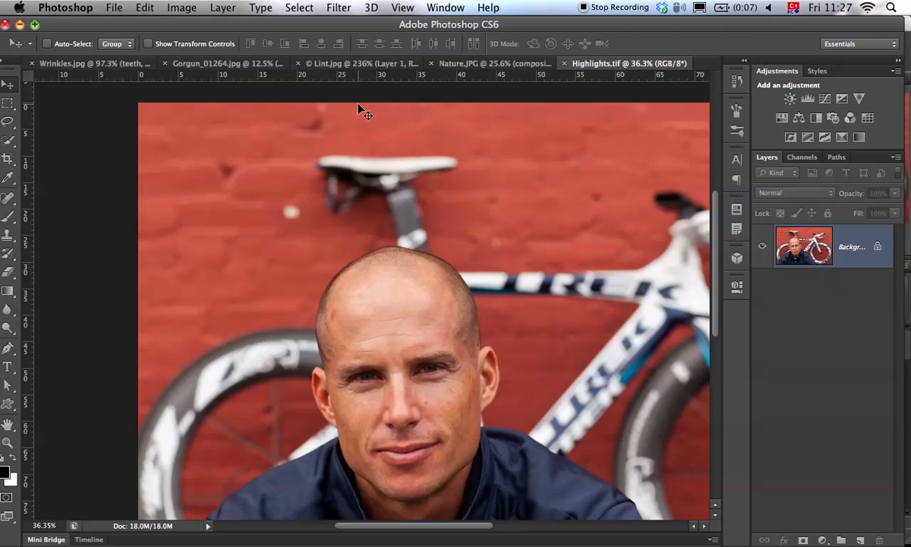
Step: Start a Color Range selection with sampled colors and sample the bright highlight on the man's forehead
click(300, 7)
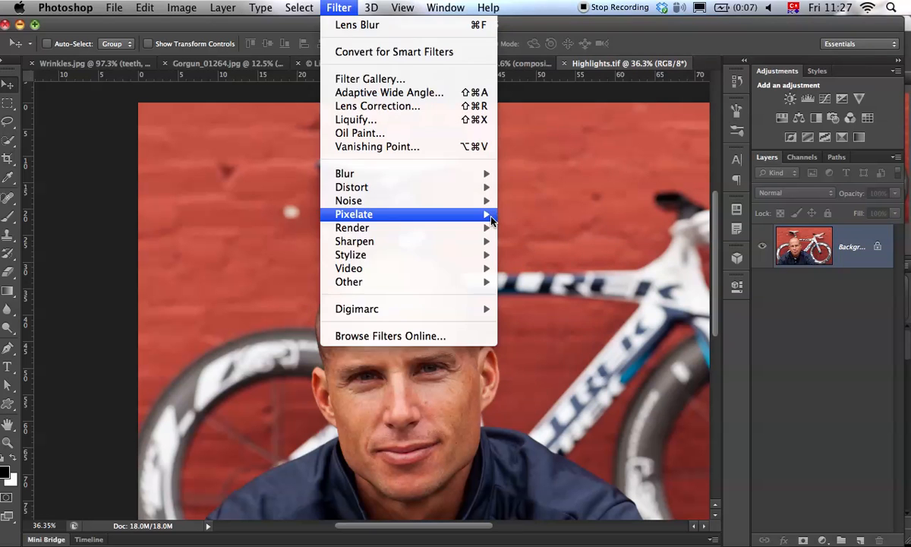
click(393, 258)
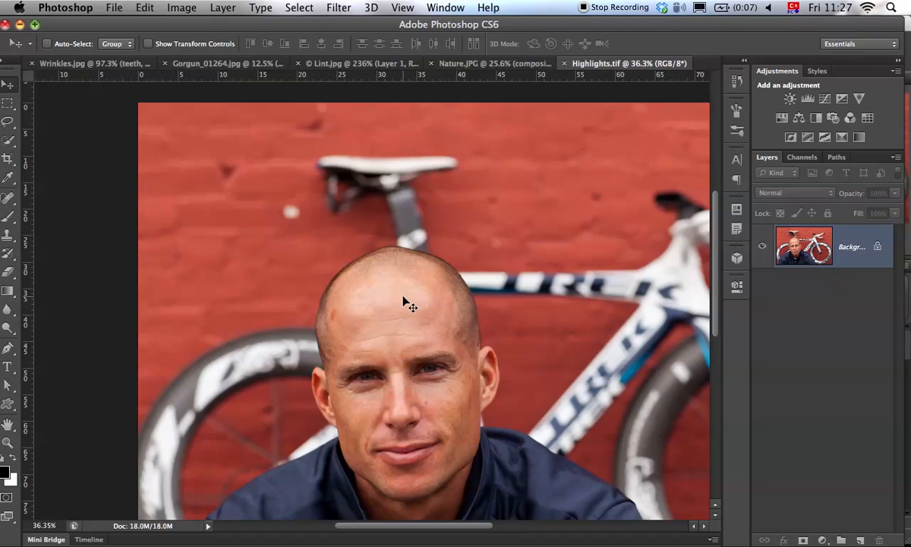
click(299, 8)
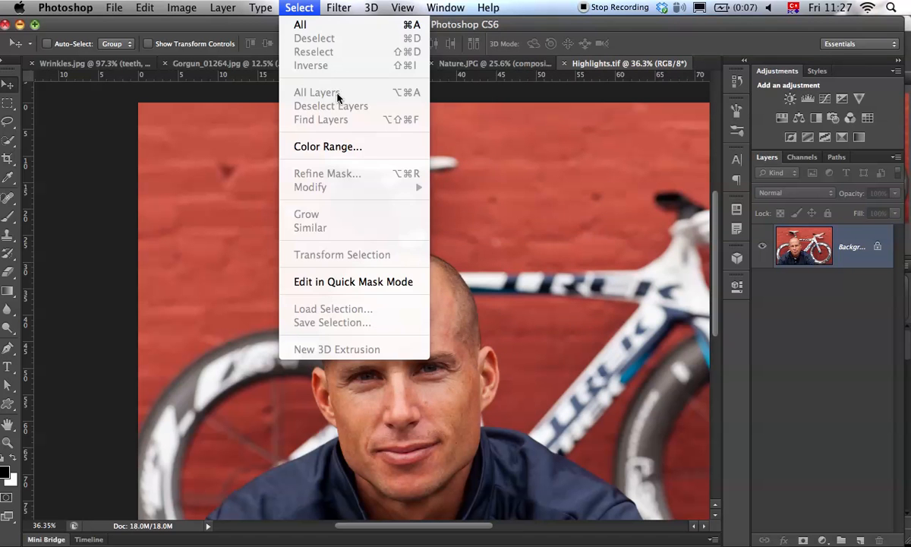
click(369, 147)
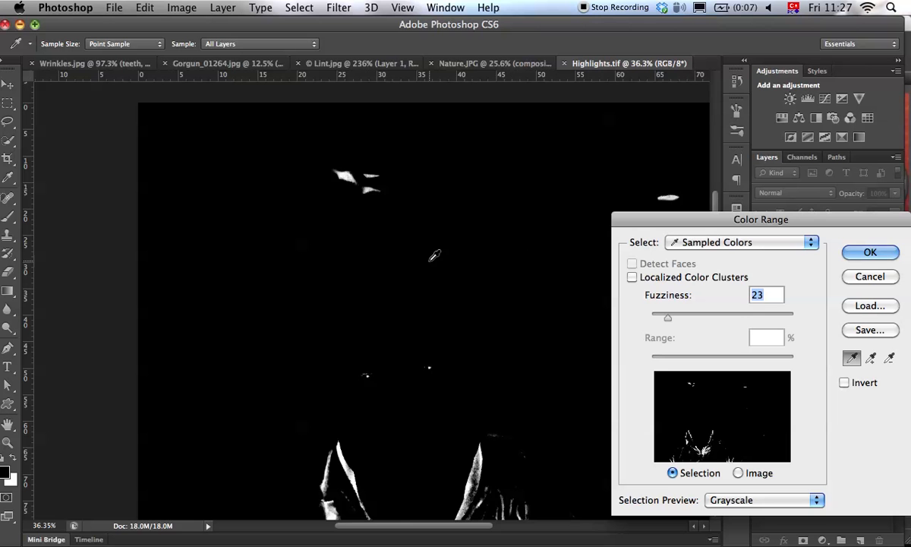
click(403, 239)
click(380, 292)
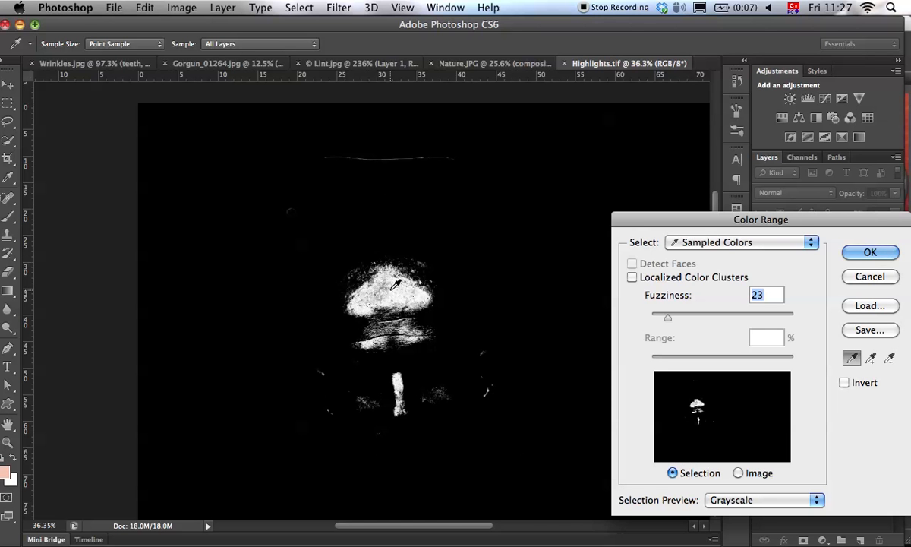
click(369, 270)
Step: Lower the Color Range fuzziness to slightly below 22 and make the selection of the forehead and nose highlights
drag(636, 293, 624, 290)
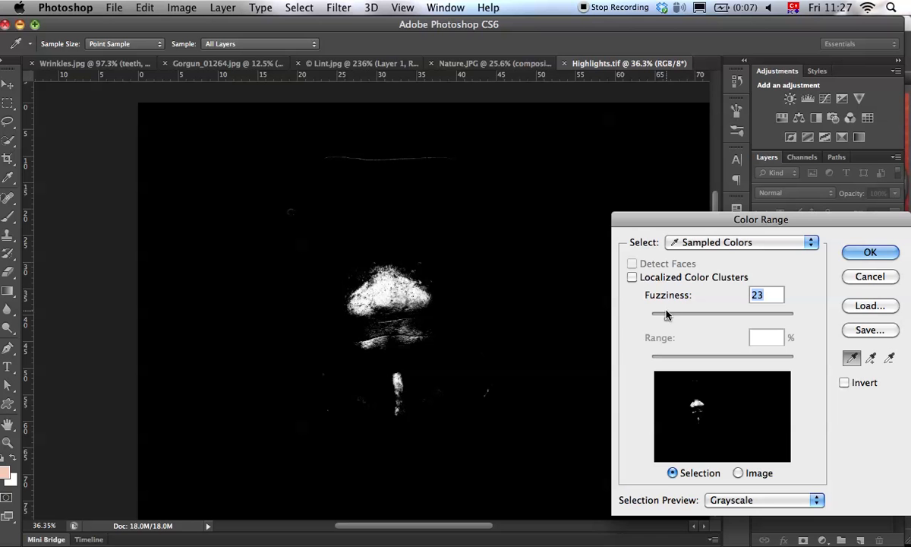
drag(669, 319, 667, 319)
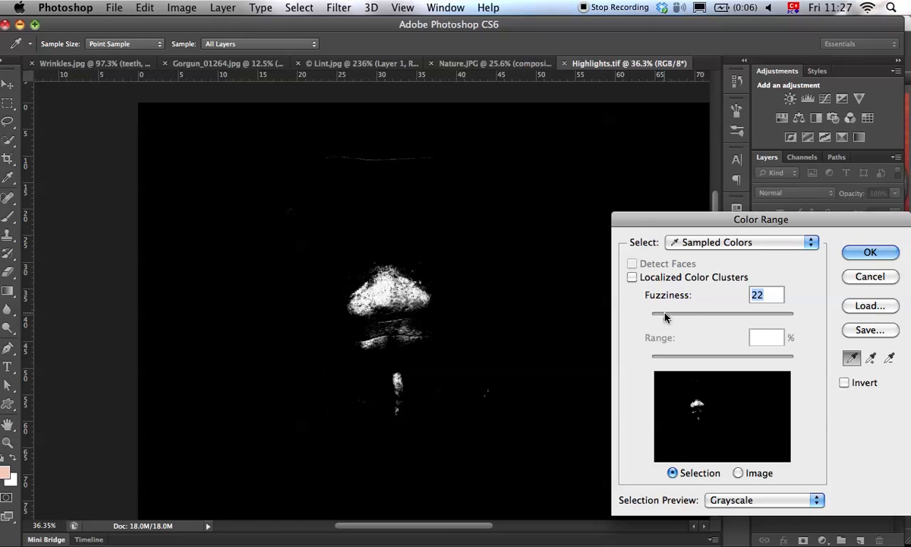
key(Down)
key(Down)
key(Down)
key(Down)
key(Down)
click(858, 251)
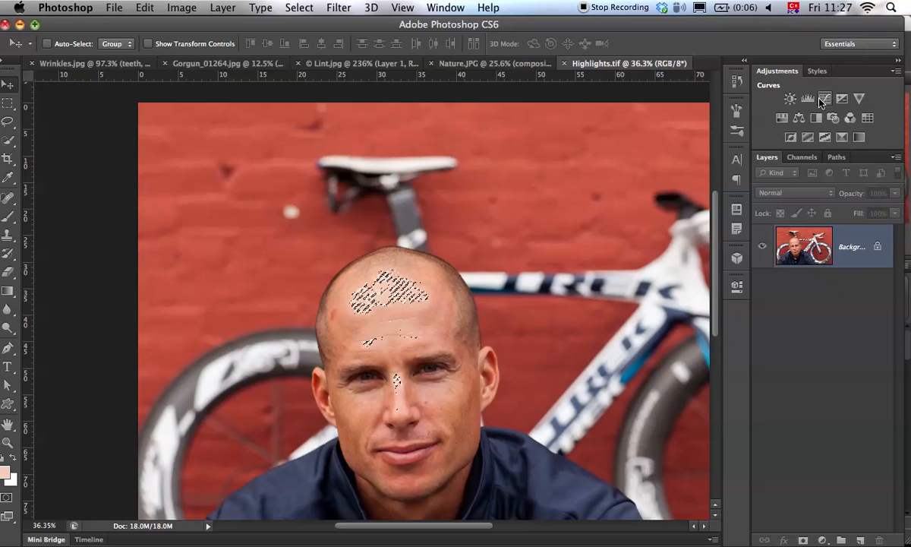
Step: Add a Curves adjustment layer masked to the selected highlights and pull the RGB curve well down to darken them strongly
ctrl+click(358, 290)
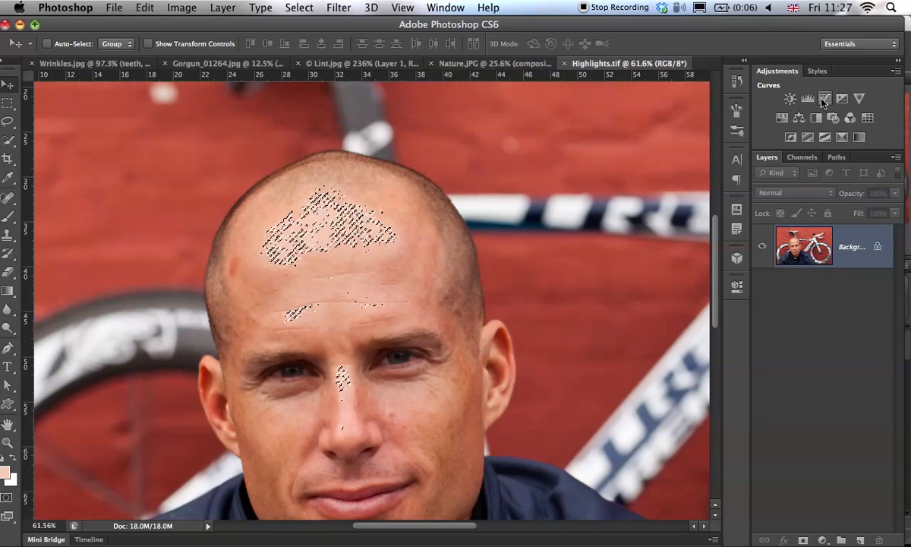
click(826, 99)
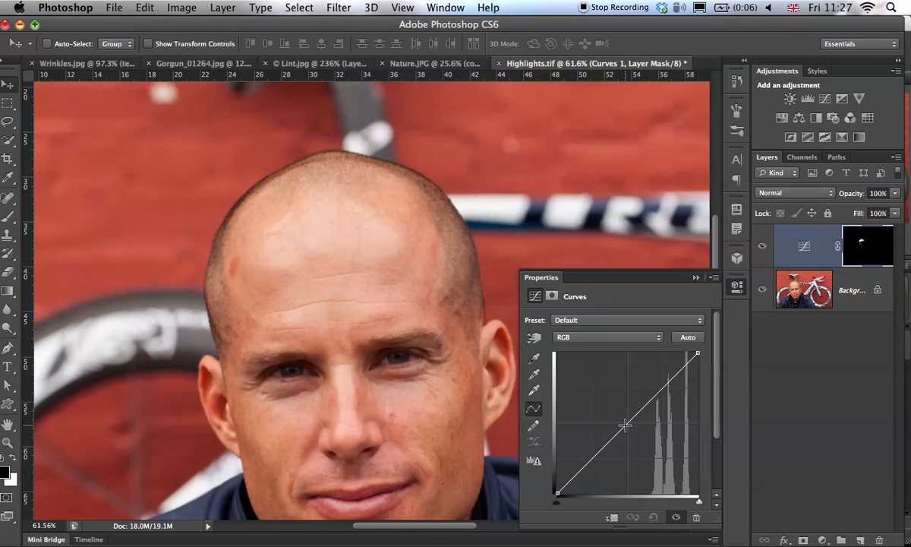
drag(624, 425, 662, 435)
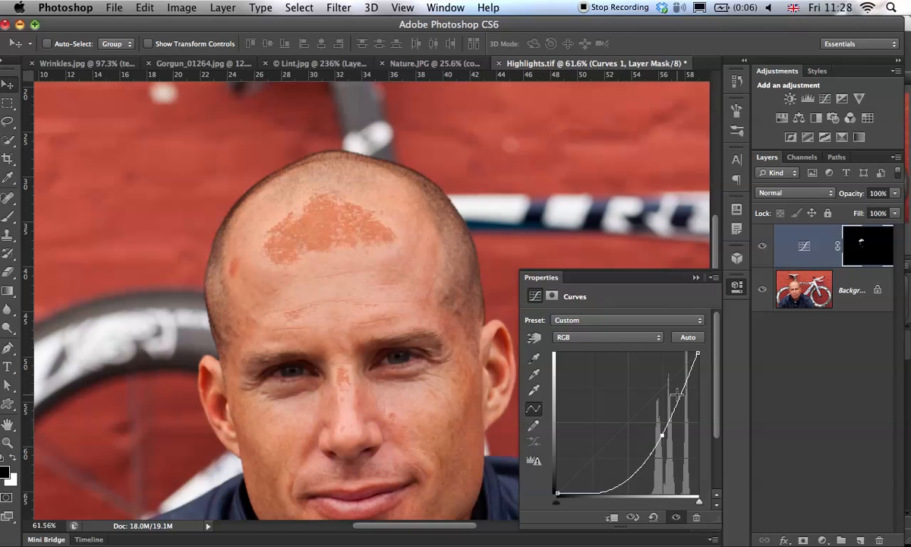
Step: Feather the Curves layer mask by 4.5 px and check the forehead with the adjustment hidden and shown
click(864, 243)
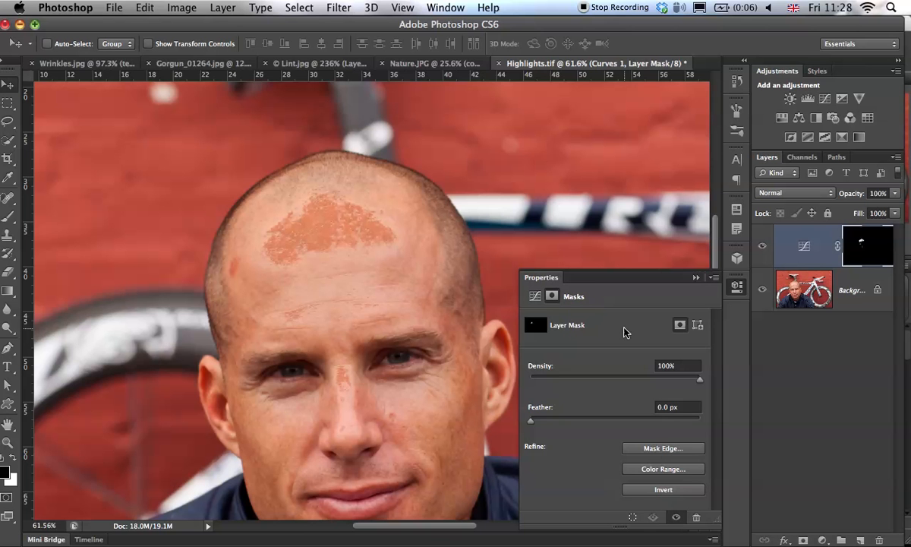
drag(533, 422, 572, 423)
super+click(308, 228)
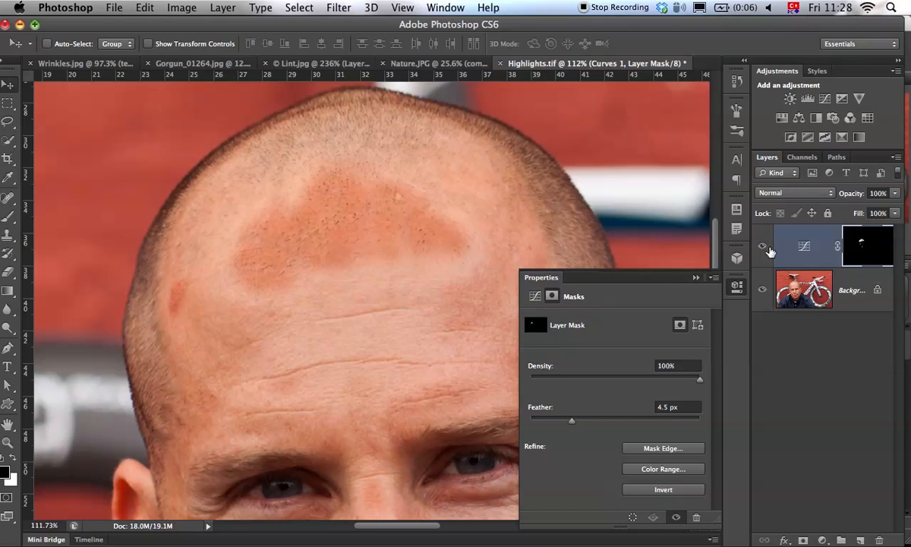
click(763, 245)
click(763, 245)
Step: Ease the Curves darkening to a gentle downward bend that blends with the surrounding skin, and compare the forehead with and without it
click(802, 249)
drag(662, 435, 647, 420)
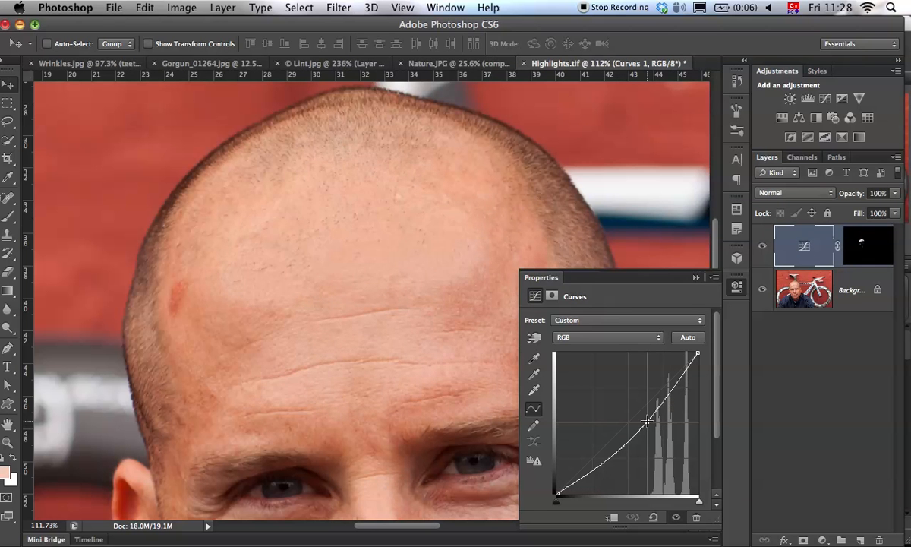
click(762, 245)
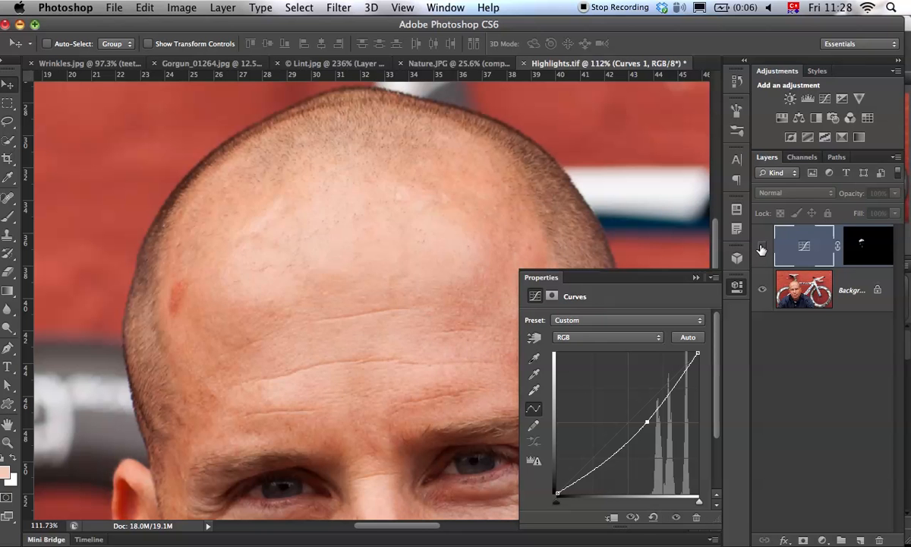
click(760, 248)
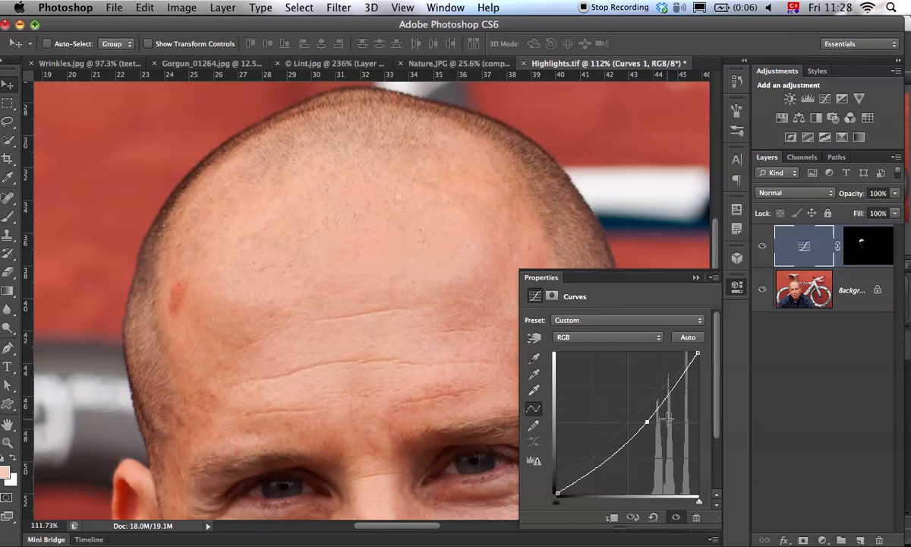
click(762, 246)
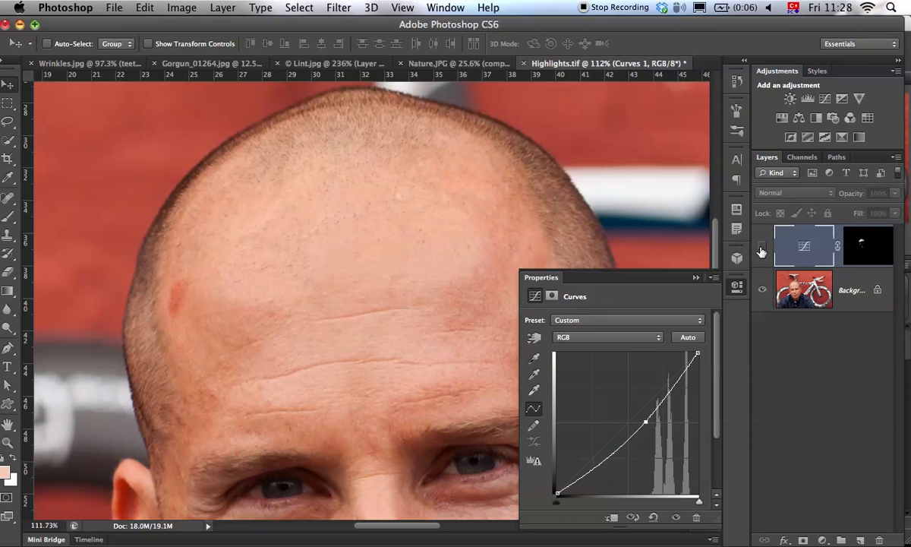
click(761, 250)
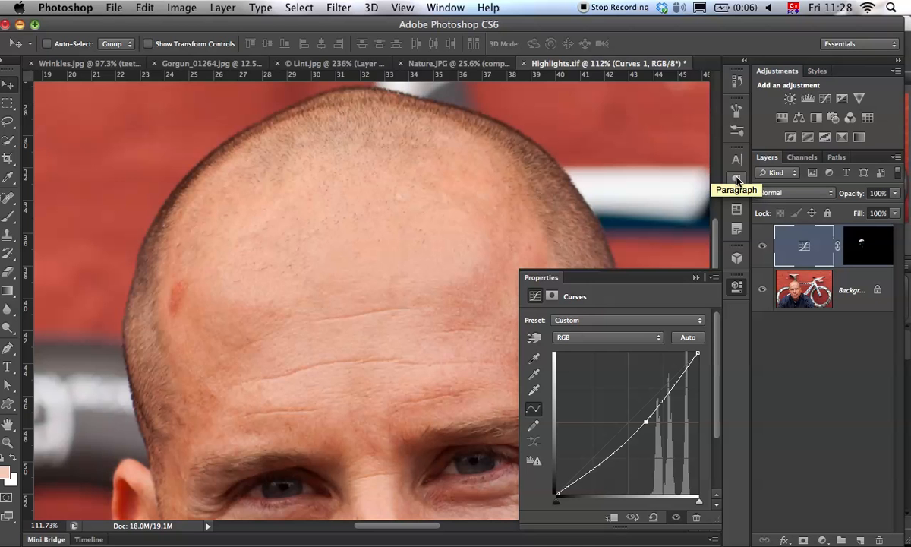
Step: Switch to Bridge, open Gorgun_01264.jpg in Photoshop and examine the lighting on the woman's face and shoulder
key(super+Tab)
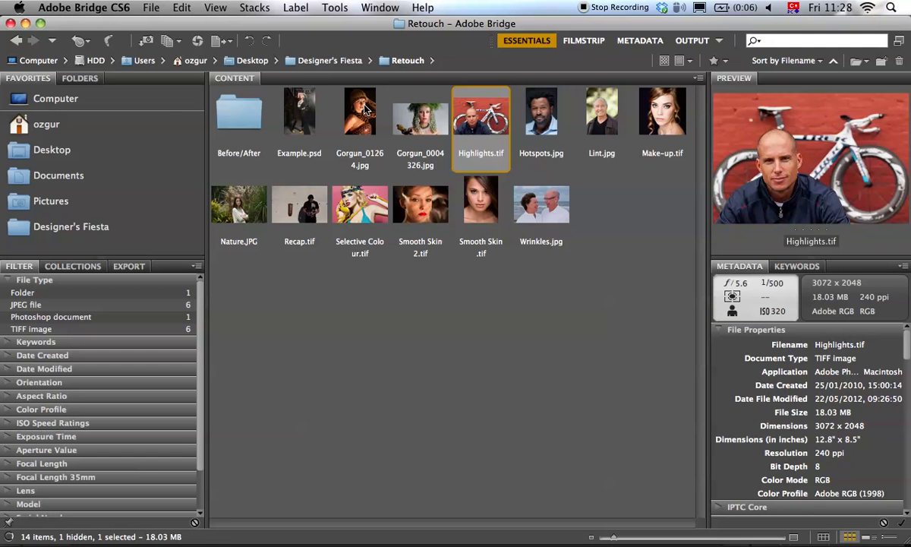
double_click(365, 122)
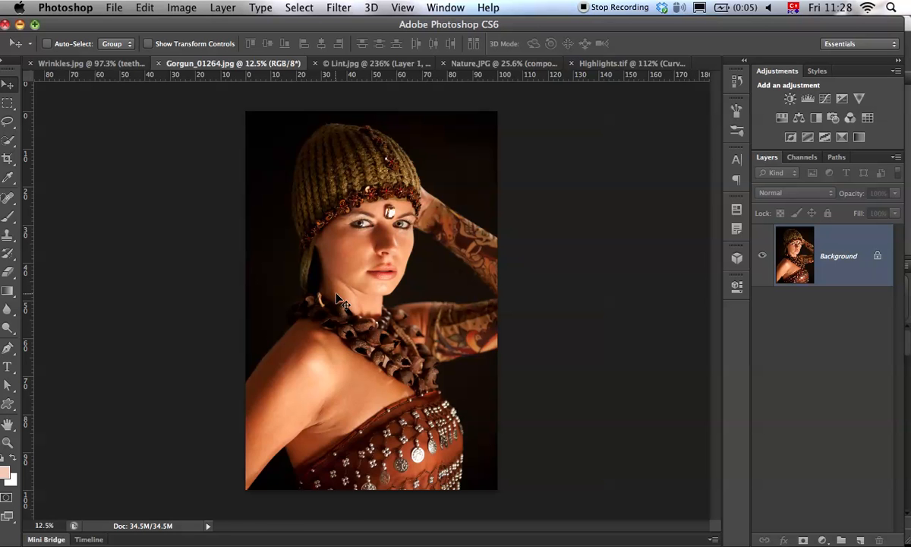
key(super+space)
drag(279, 332, 335, 343)
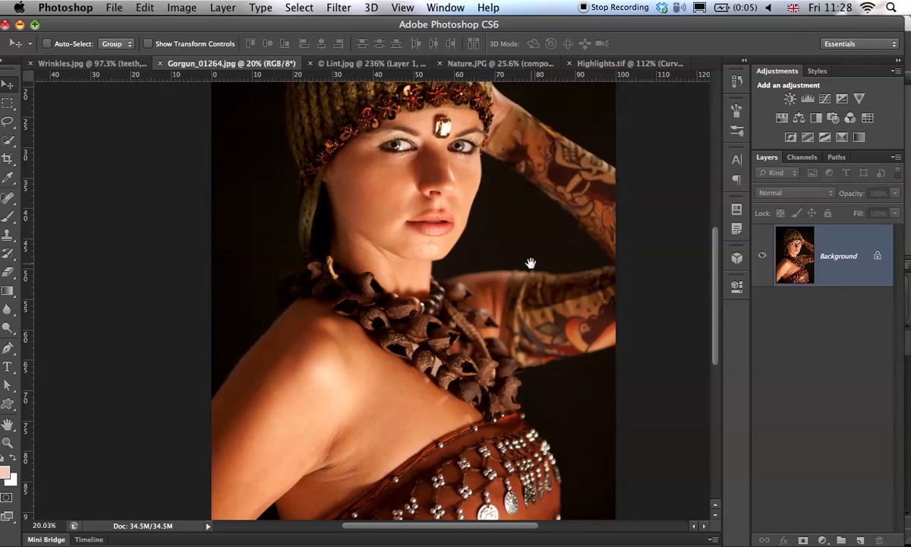
drag(455, 199, 502, 258)
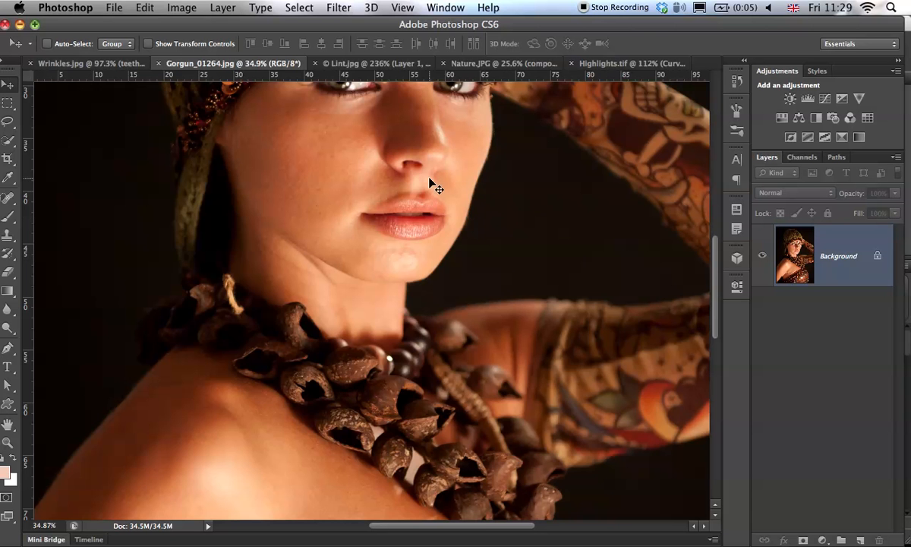
drag(430, 176, 445, 283)
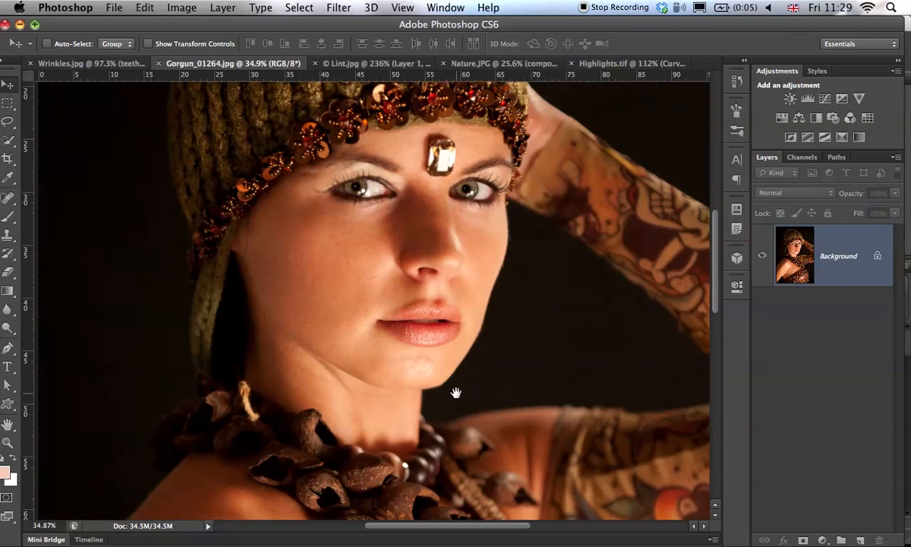
scroll(456, 392, down, 3)
drag(456, 393, 429, 286)
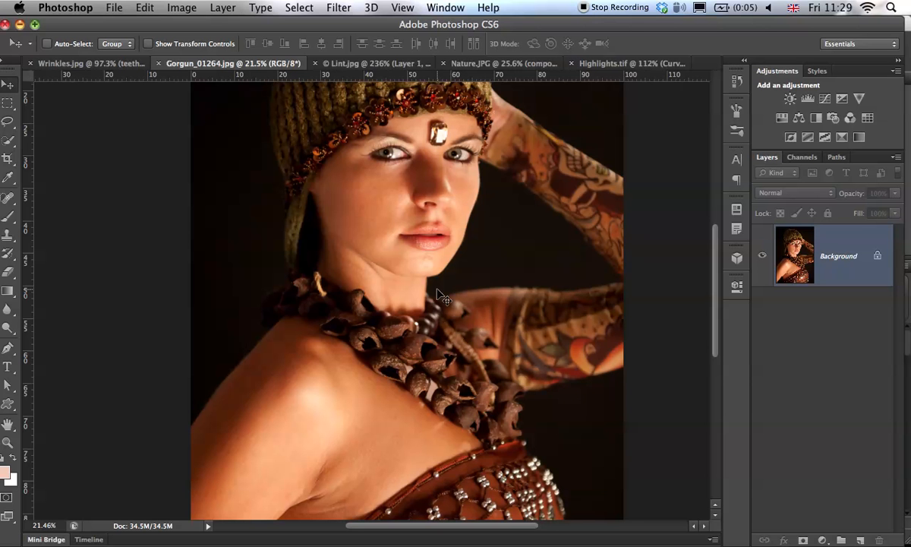
scroll(550, 296, down, 2)
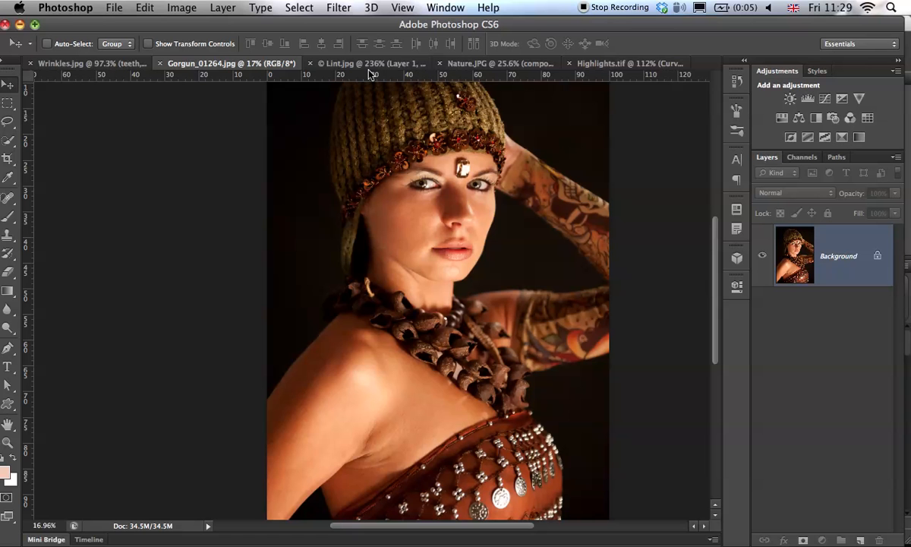
Step: Open the Selective Color adjustment for Gorgun_01264.jpg and move its dialog clear of the portrait
click(180, 8)
mouse_move(192, 52)
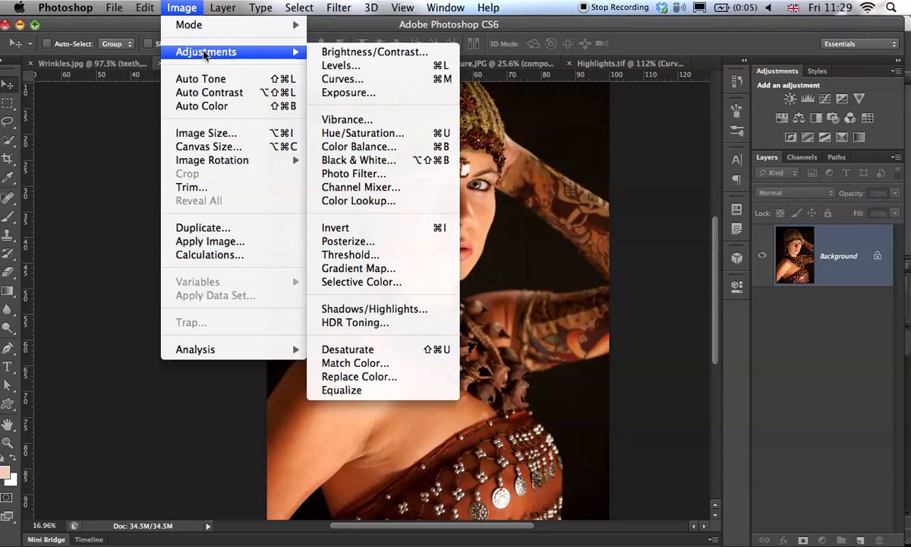
click(384, 284)
drag(631, 152, 693, 118)
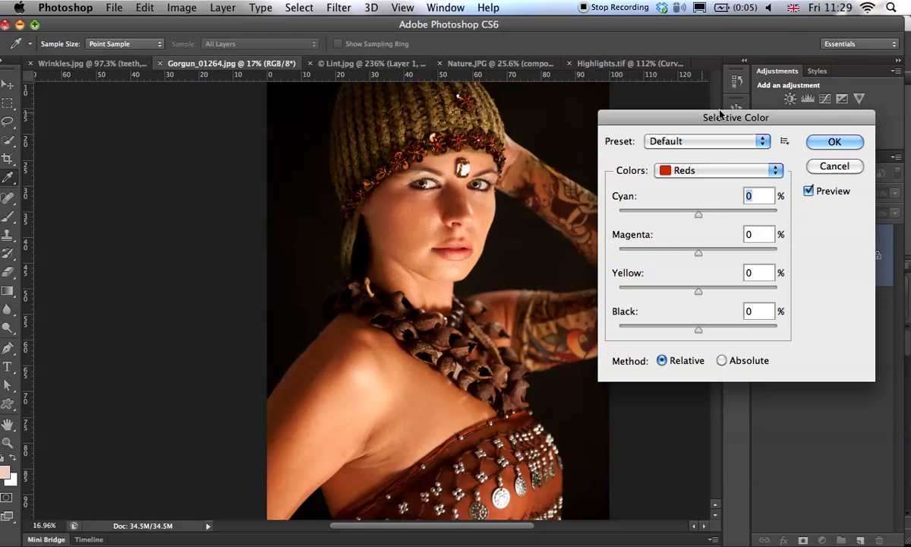
drag(848, 119, 815, 61)
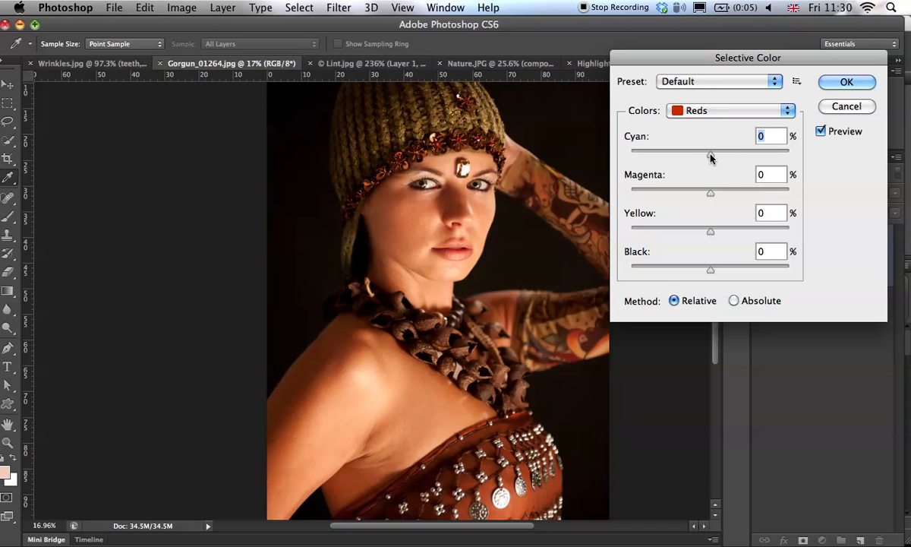
Step: Try raising the cyan in the reds to +77%, compare it with the original, and reset all the adjustment values
drag(711, 157, 771, 152)
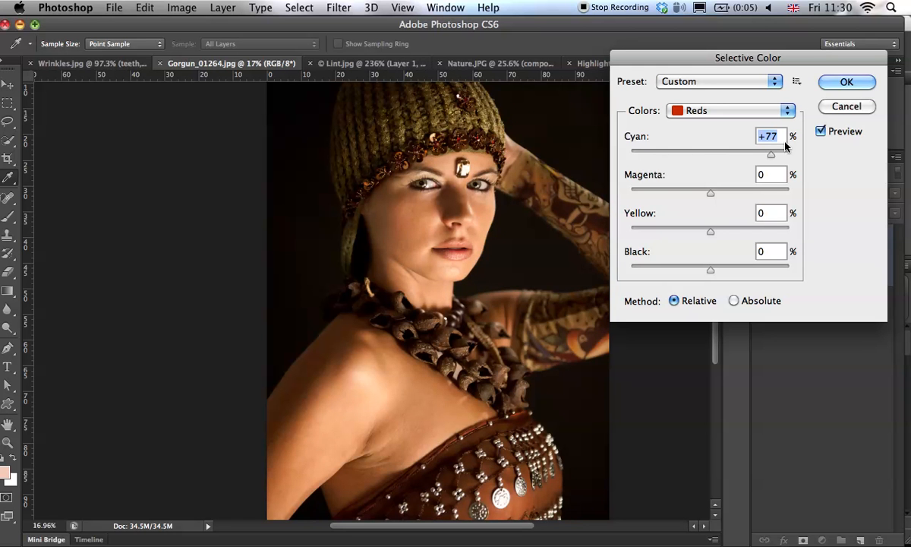
click(821, 133)
click(822, 134)
click(823, 134)
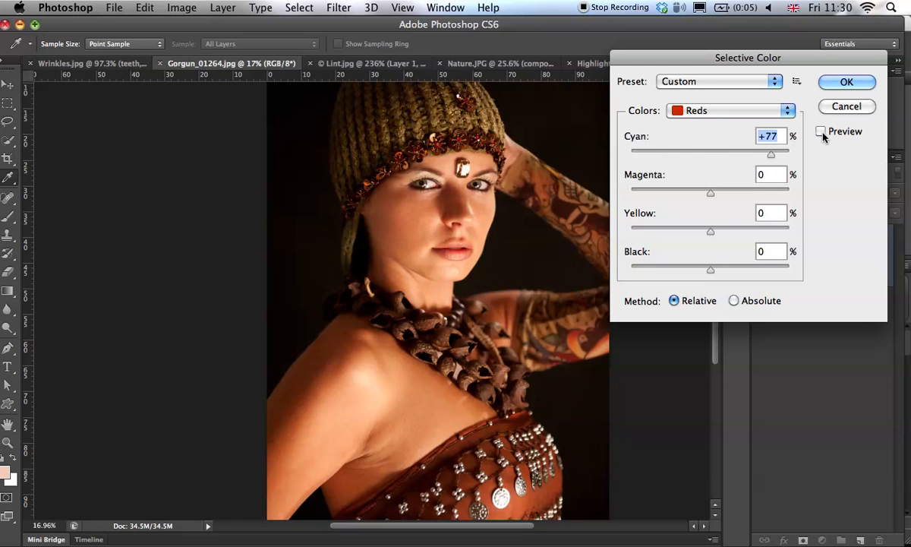
key(alt)
alt+click(846, 107)
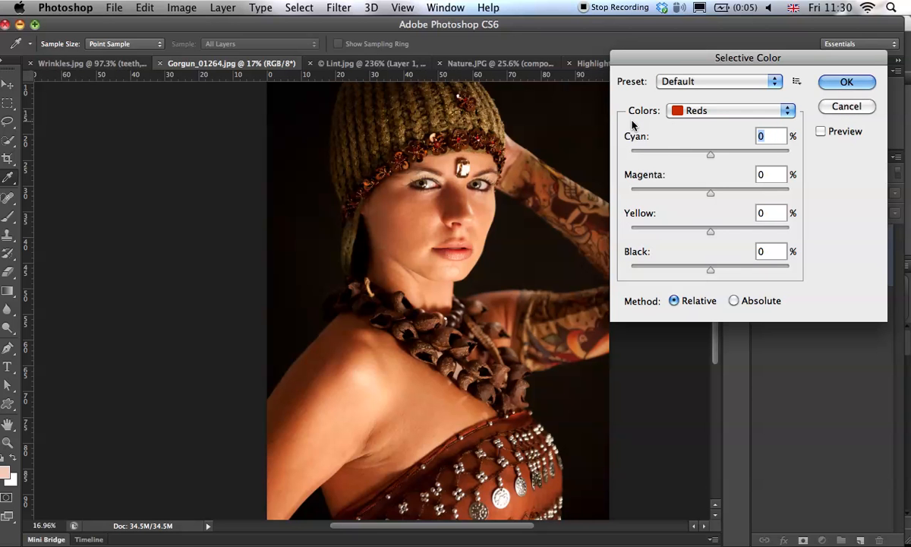
Step: Target the whites in Selective Color, enlarge the face, and turn the preview on while nudging their black
click(706, 111)
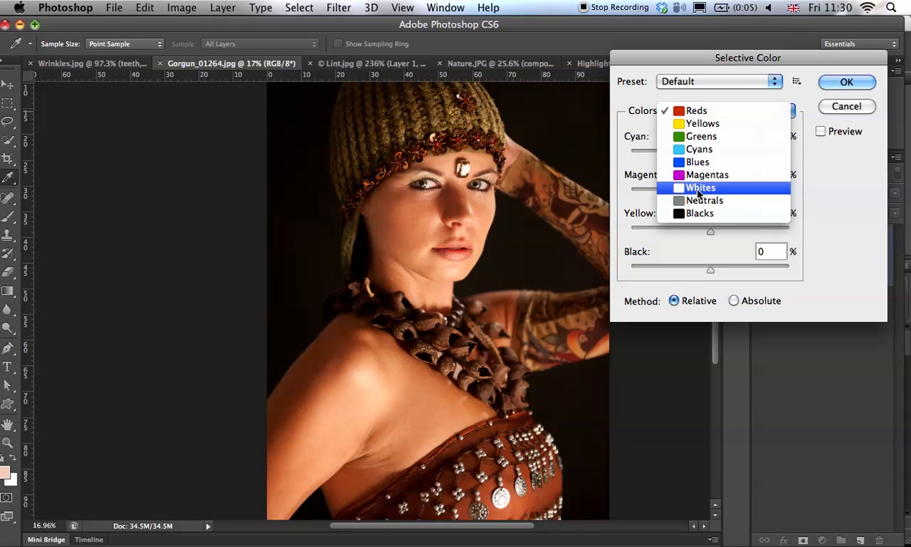
click(697, 190)
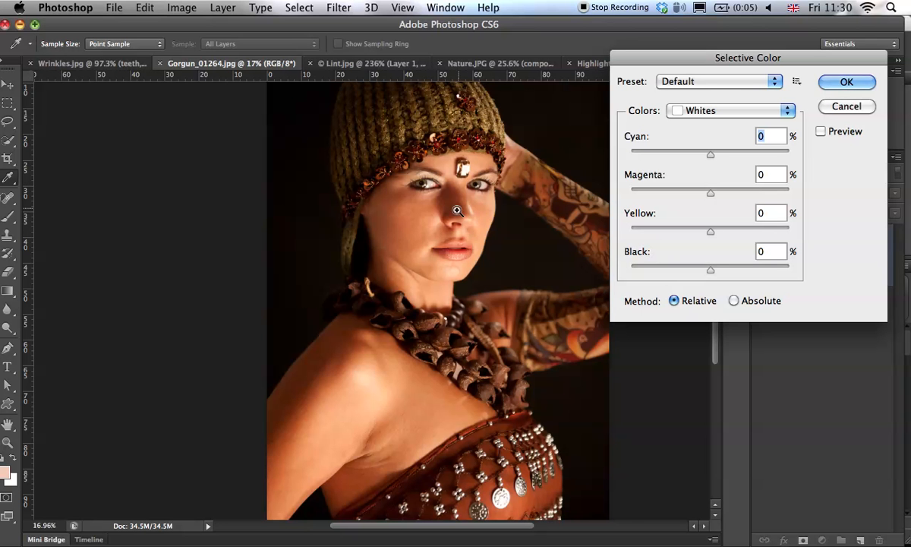
drag(457, 210, 498, 204)
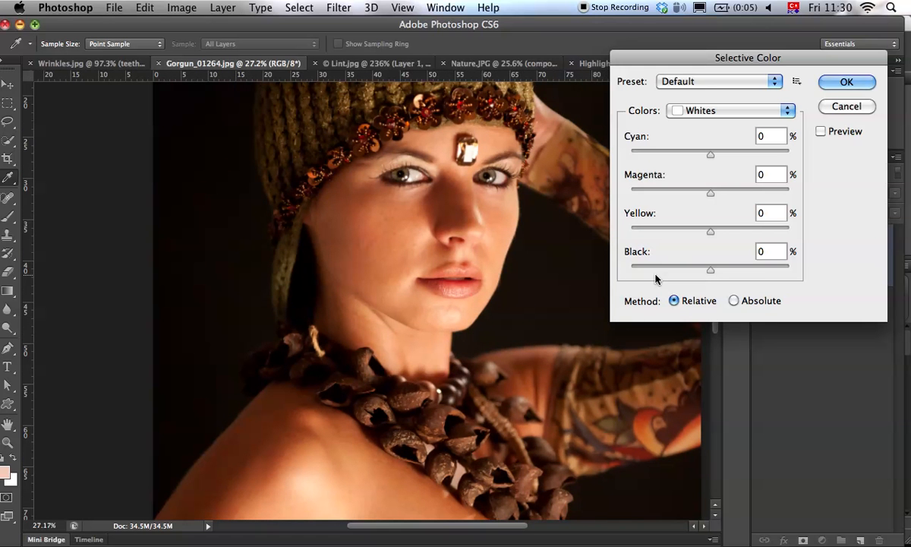
click(711, 271)
mouse_move(711, 271)
mouse_down()
mouse_move(657, 270)
mouse_move(708, 273)
mouse_up()
click(821, 131)
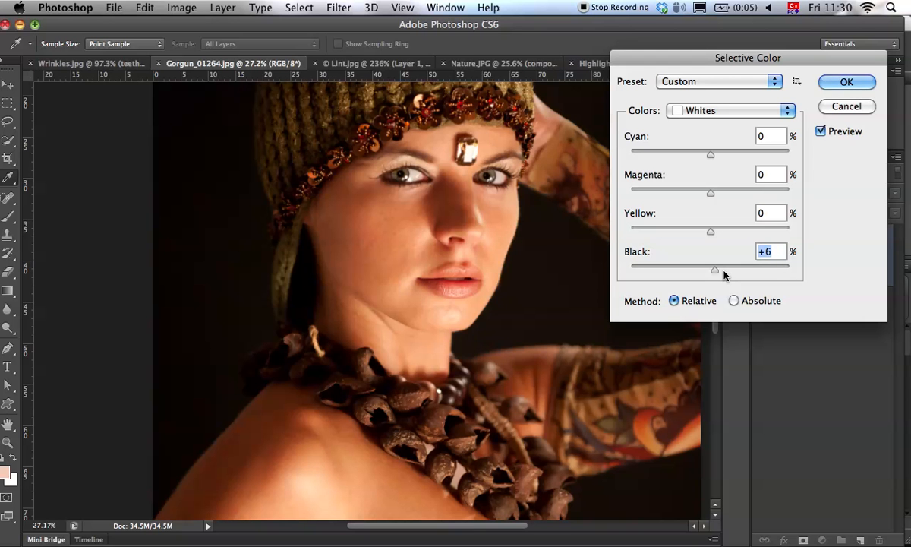
Step: Lower the black in the whites to -61% and compare the brightened facial highlights with the original
drag(713, 271, 662, 272)
click(828, 131)
click(829, 130)
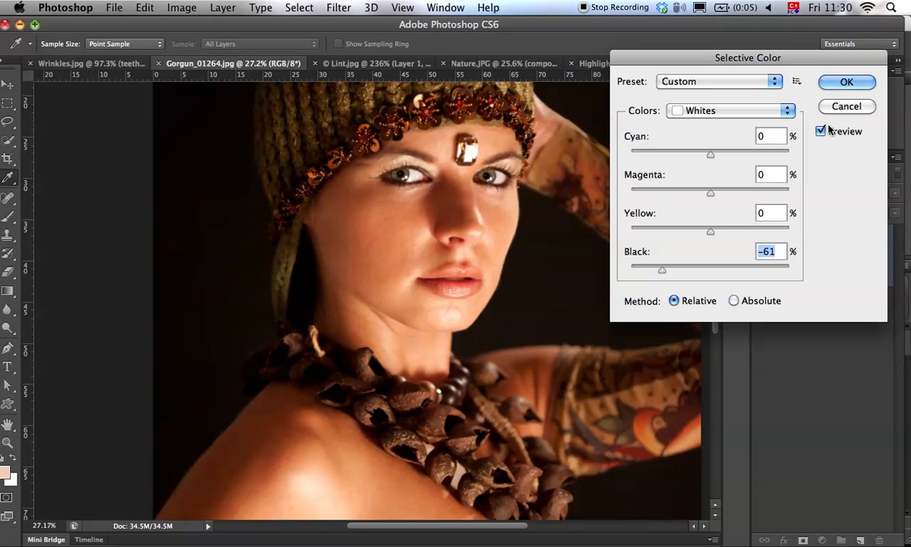
click(829, 130)
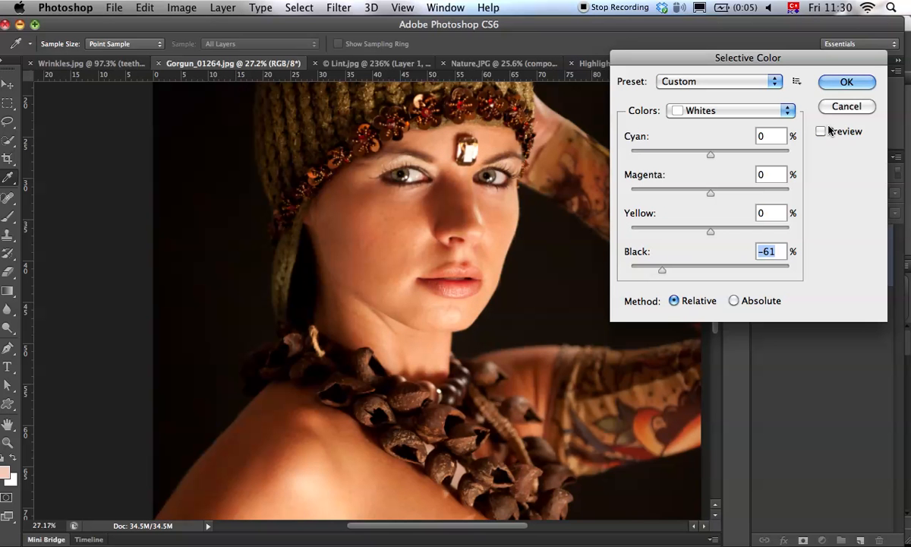
click(821, 132)
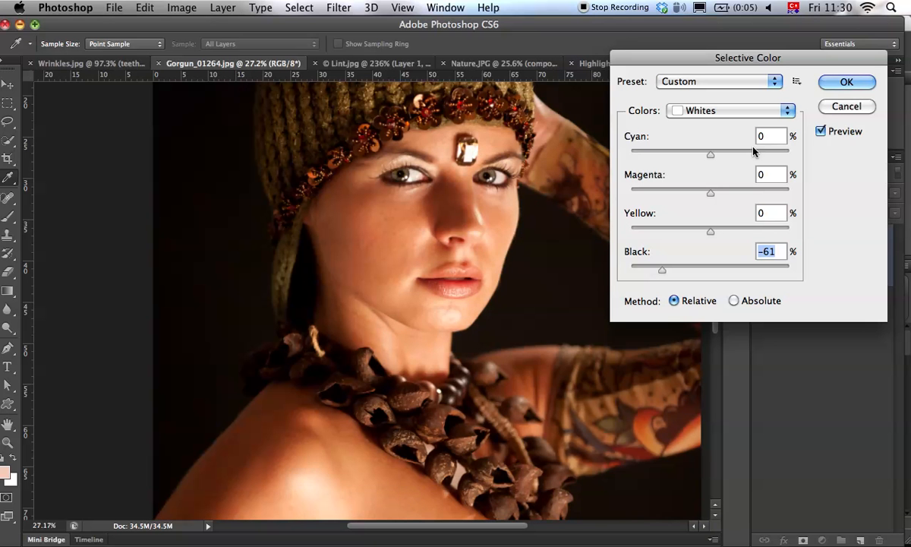
super+click(452, 299)
click(822, 132)
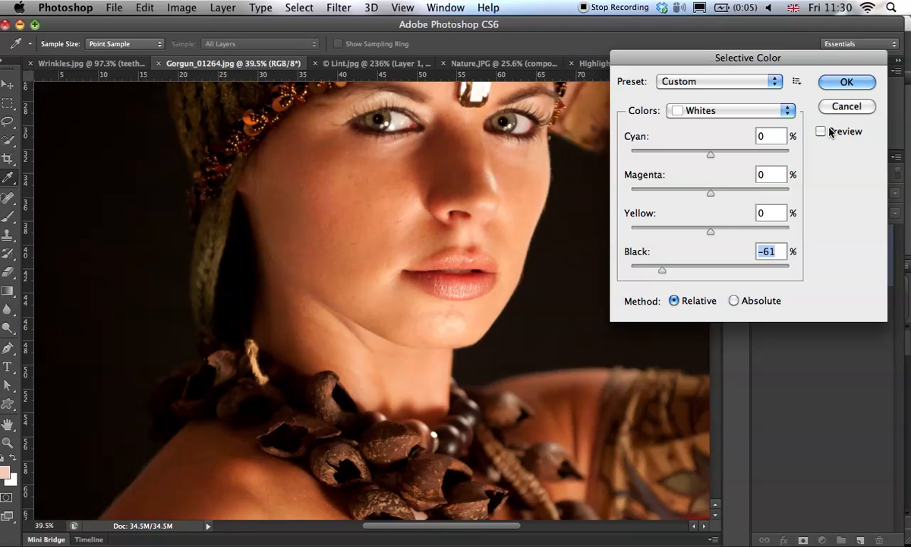
click(823, 131)
click(825, 132)
Step: Bring the whites' black back near zero, then raise it to +66% with the preview on to tone down the highlights
click(706, 269)
click(674, 108)
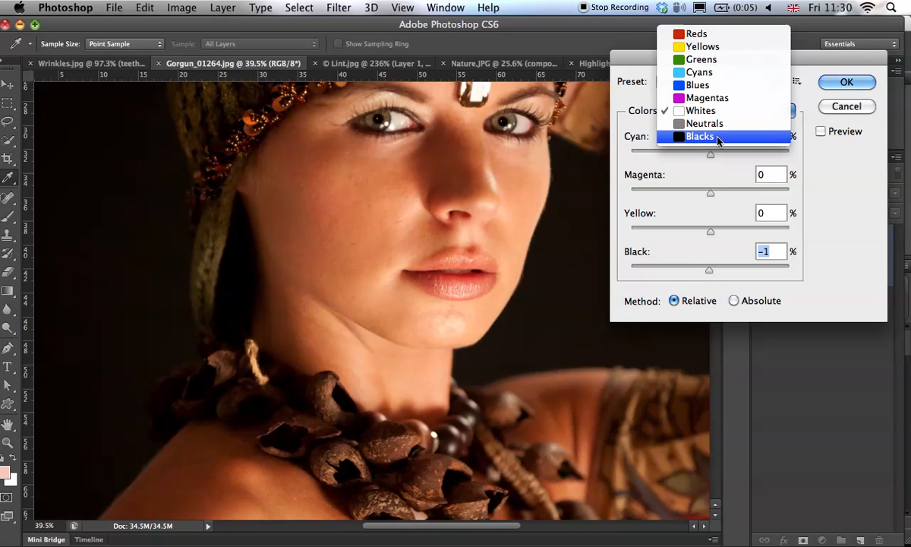
click(703, 111)
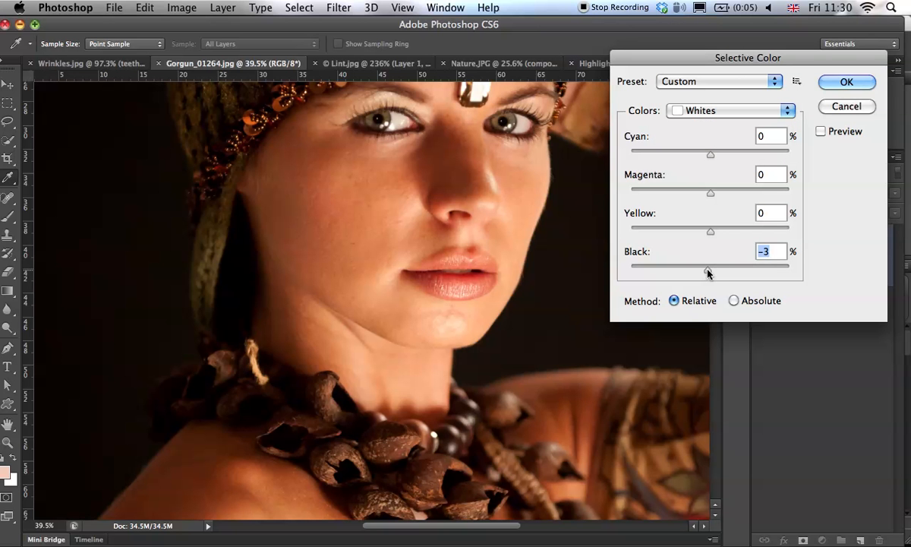
click(710, 271)
click(711, 271)
click(820, 132)
drag(708, 270, 762, 266)
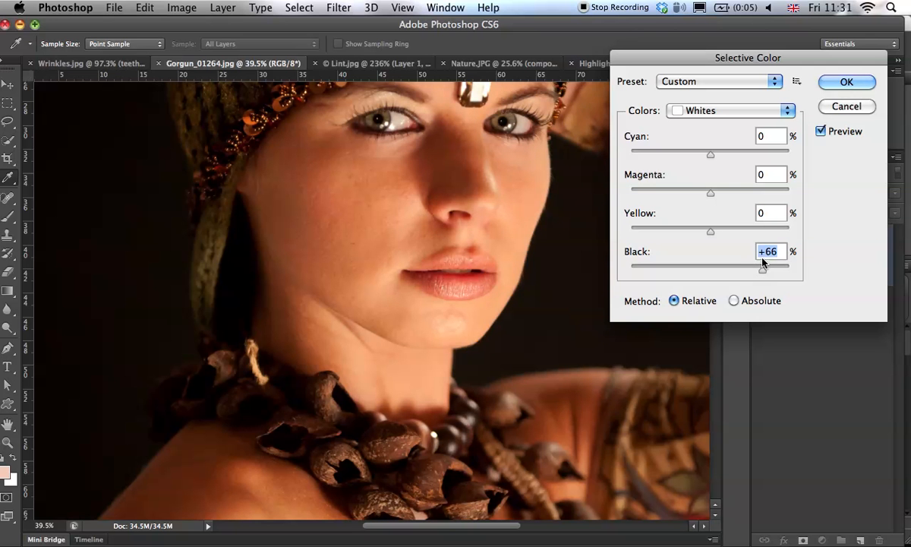
Step: Compare the chin and shoulder highlights up close with the whites adjustment previewed and not previewed
click(821, 131)
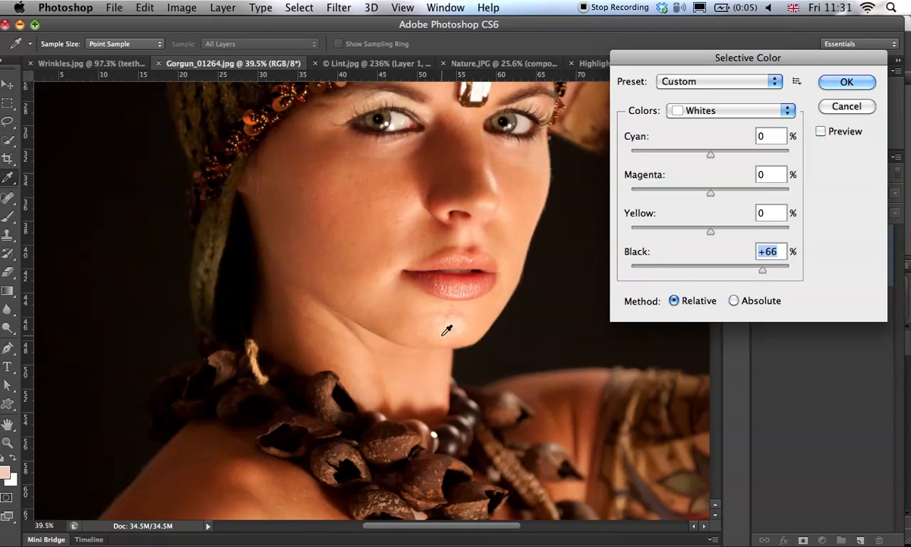
super+click(475, 331)
super+click(475, 330)
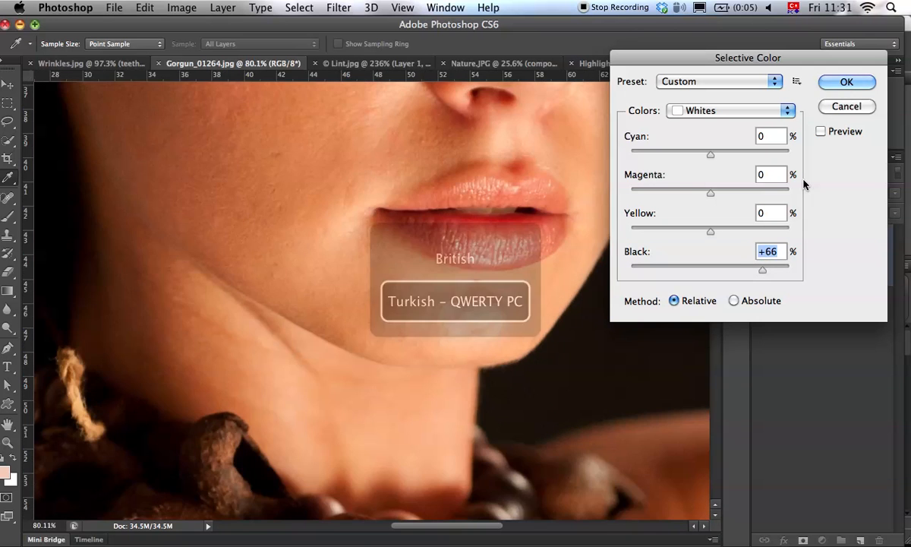
click(820, 132)
click(835, 132)
click(835, 131)
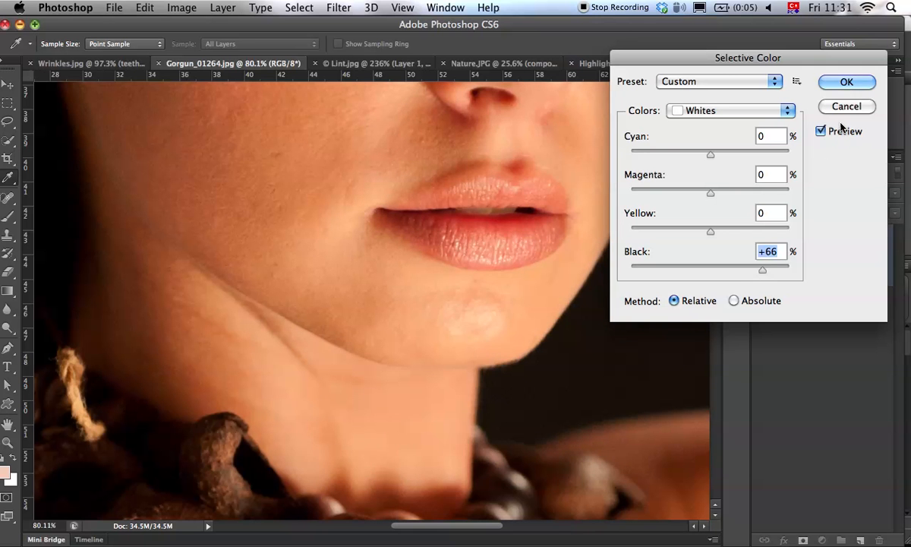
click(822, 132)
click(822, 131)
scroll(319, 318, down, 5)
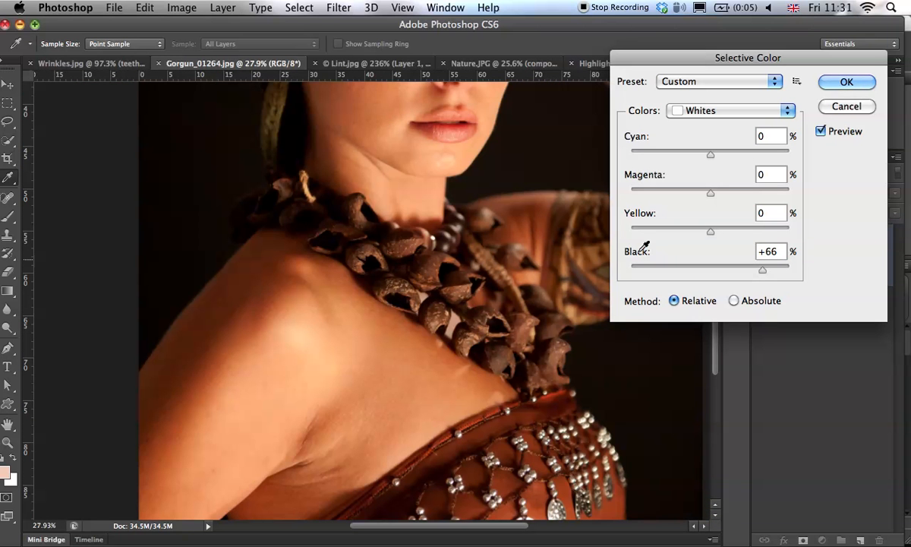
click(821, 131)
click(821, 132)
Step: Lower the black in the whites to -100% while viewing the whole portrait
scroll(470, 261, down, 3)
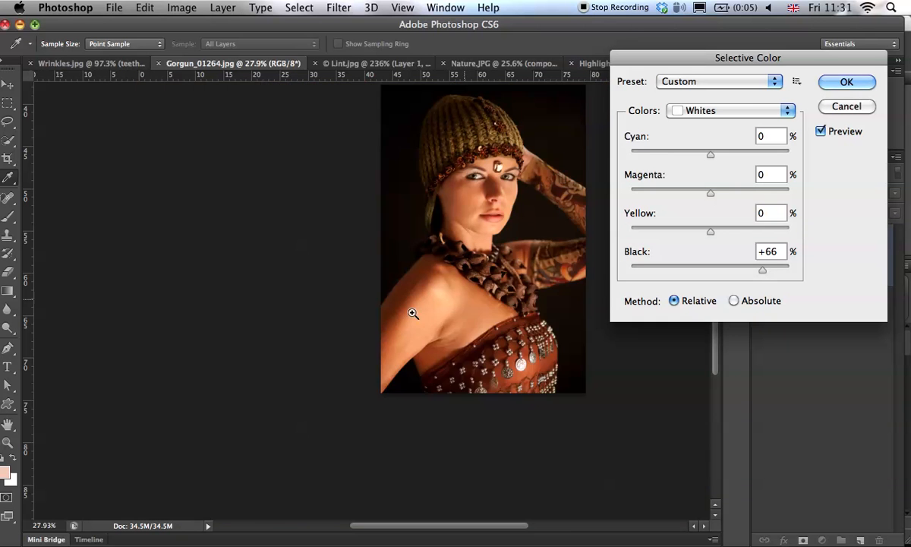
scroll(486, 216, up, 2)
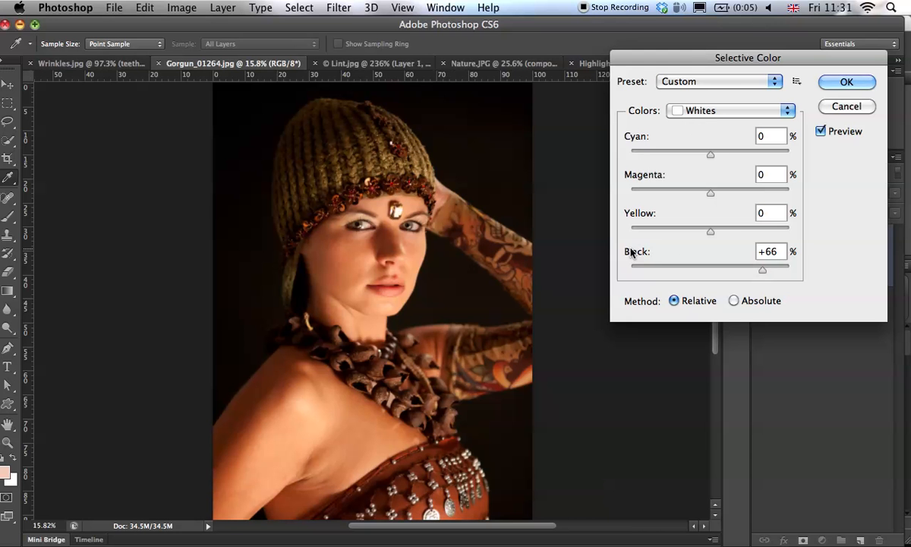
drag(760, 272, 283, 380)
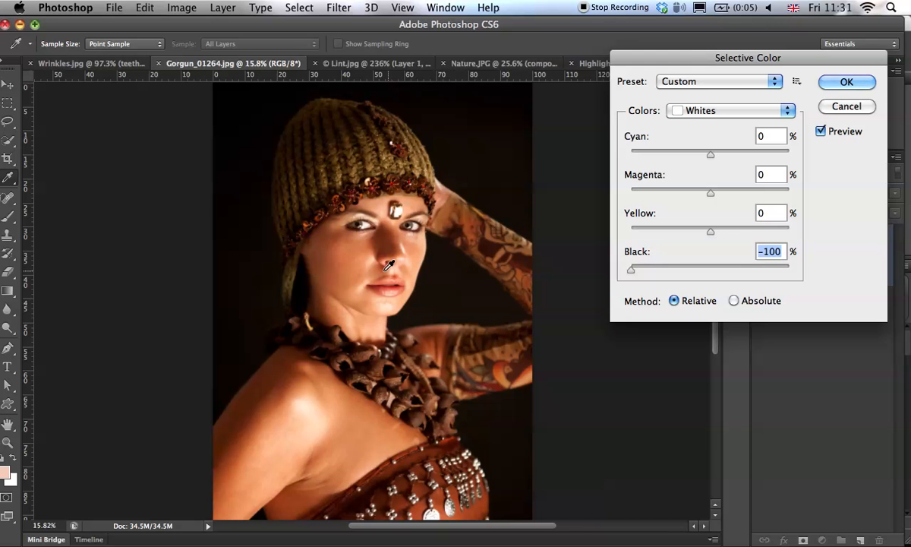
Step: Switch to the blacks and raise their black to +49% to deepen the dark background, checking against the original
click(687, 112)
click(714, 137)
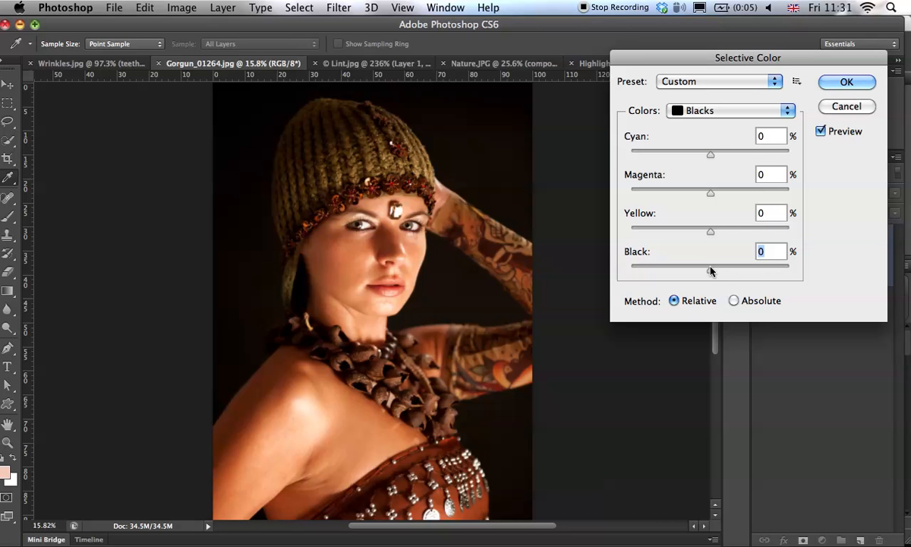
drag(712, 271, 742, 269)
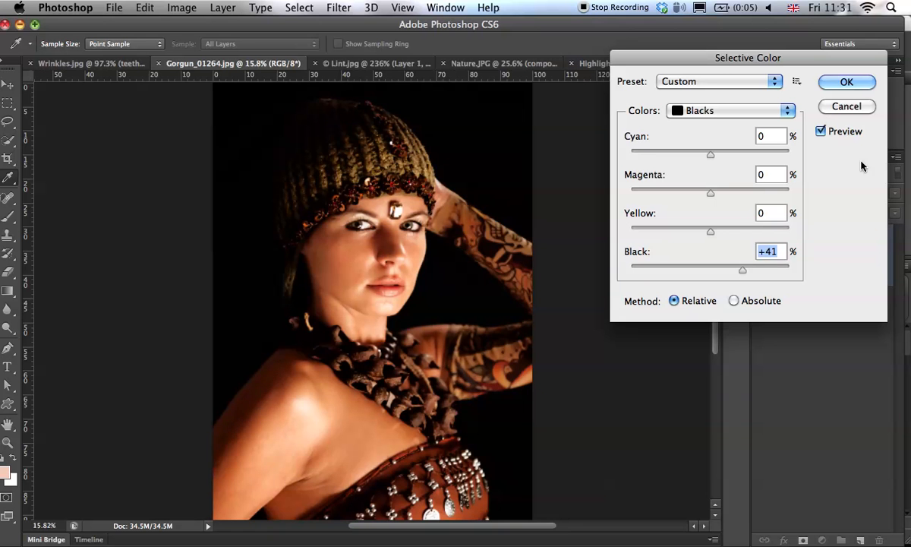
click(846, 135)
click(846, 135)
drag(742, 267, 749, 267)
Step: Switch to the neutrals and lower their black to -15% to lighten the midtones
click(735, 111)
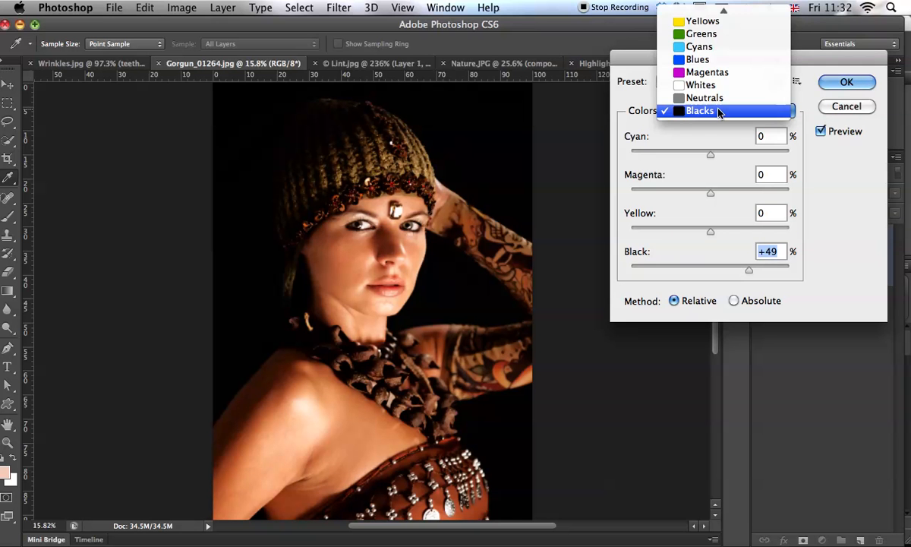
click(721, 98)
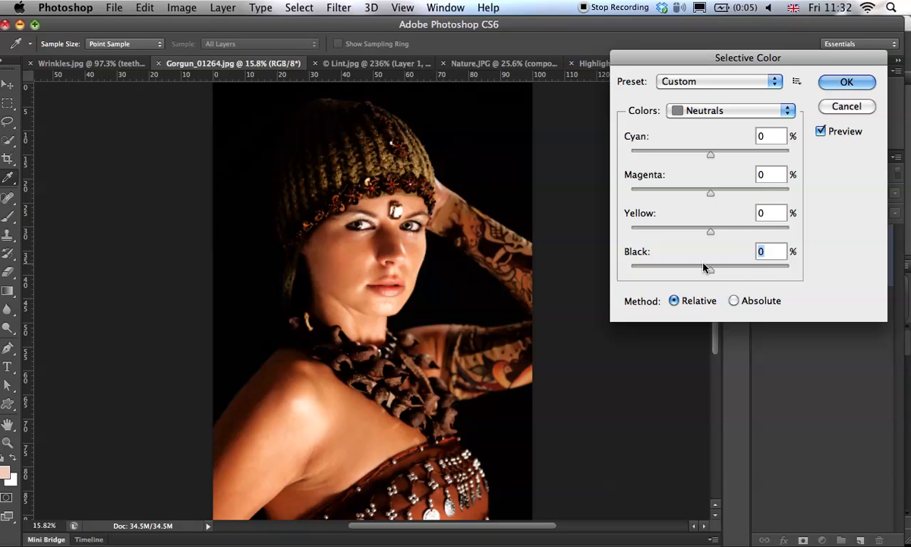
mouse_move(710, 269)
mouse_down()
mouse_move(680, 271)
mouse_move(725, 267)
mouse_move(693, 268)
mouse_up()
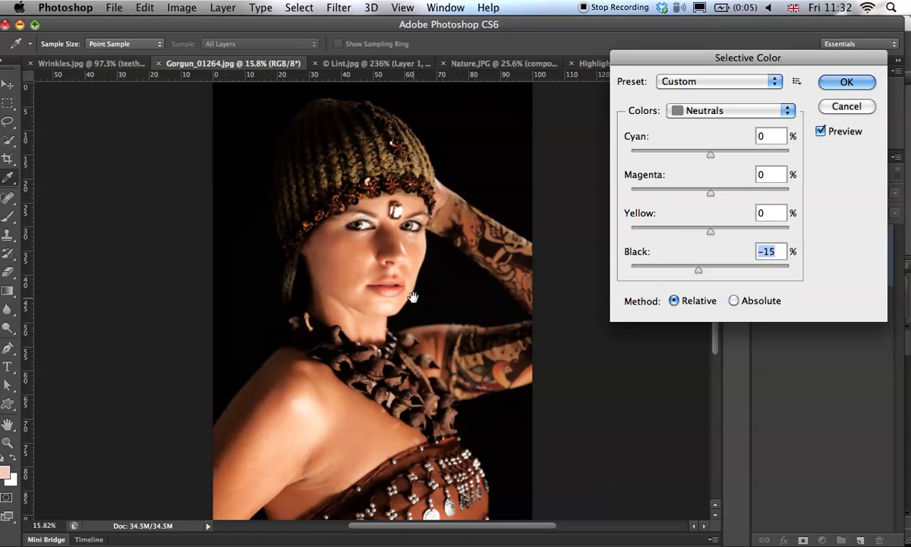
drag(412, 297, 414, 249)
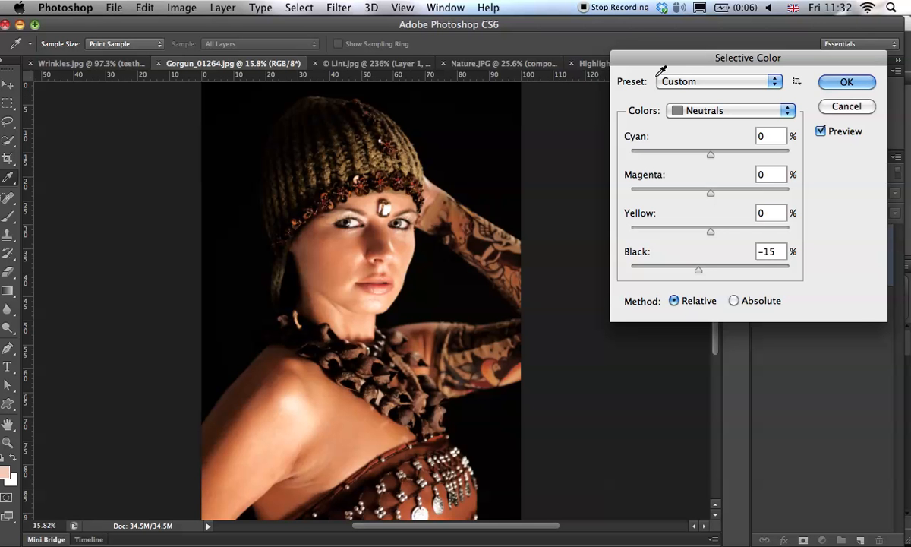
Step: Inspect the dark background and knitted hat up close, comparing them with the adjustment preview off and on
click(836, 132)
key(super+space)
super+click(470, 148)
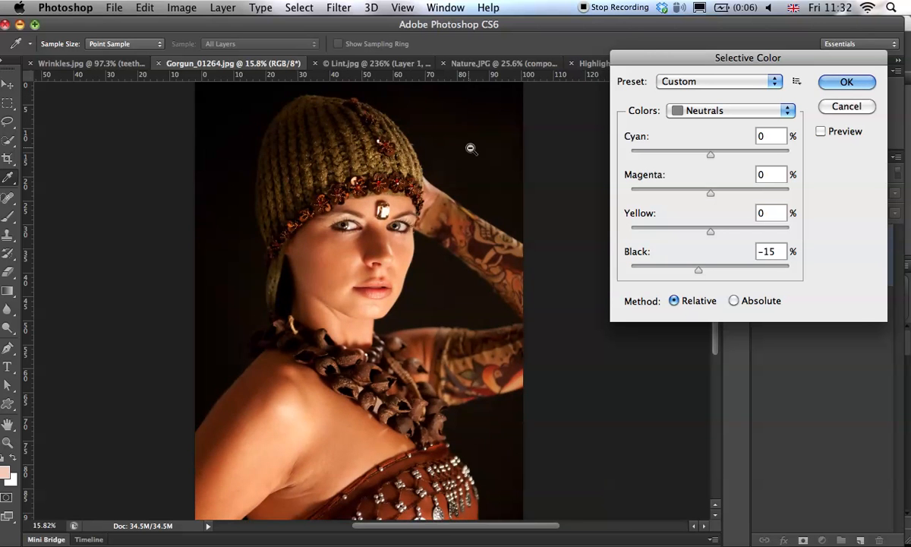
drag(467, 154, 459, 175)
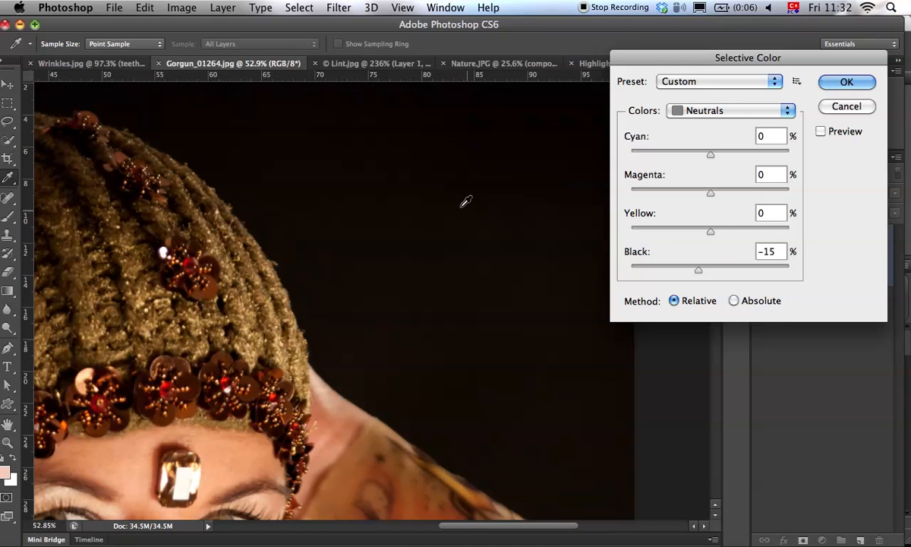
click(831, 135)
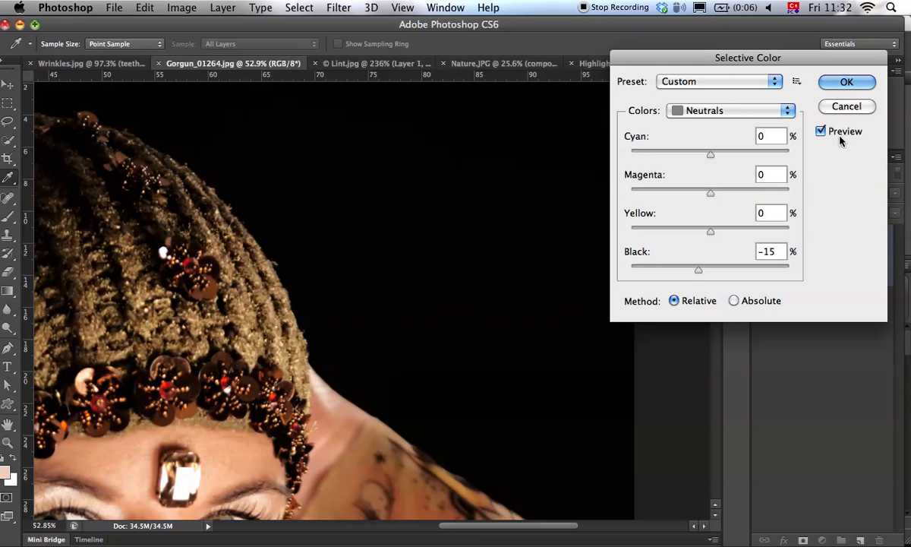
click(820, 132)
click(821, 137)
click(821, 139)
click(821, 132)
Step: Check the eyes and hat decoration, then compare the whole portrait before and after the Selective Color changes
alt+click(280, 311)
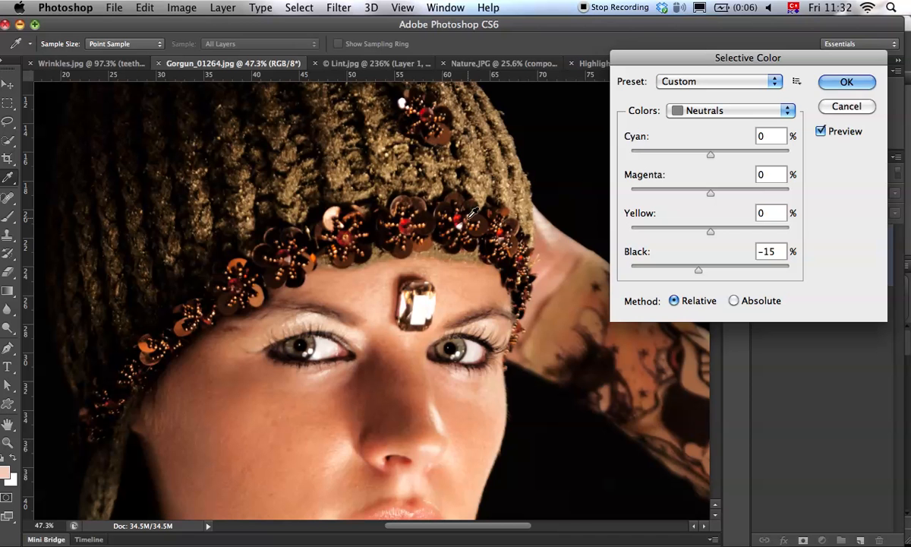
key(super+0)
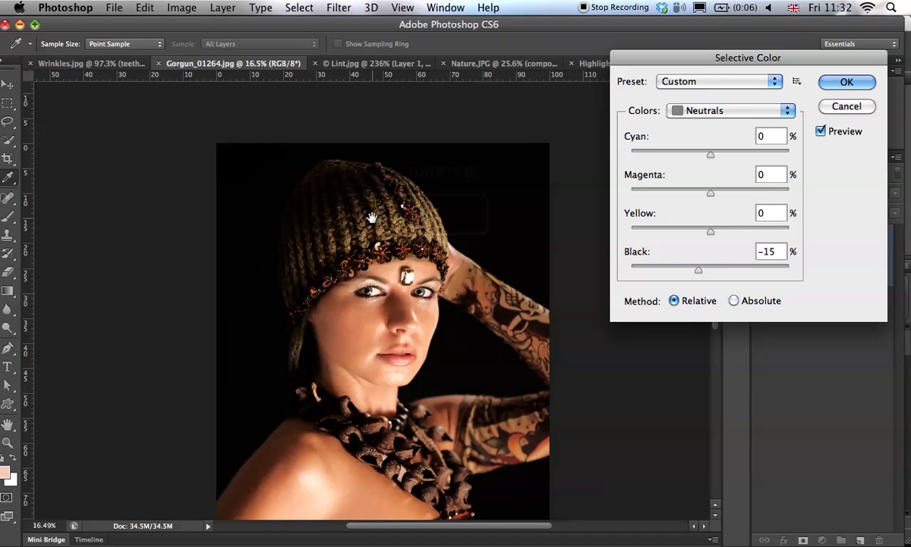
click(842, 133)
click(845, 133)
click(849, 134)
click(852, 137)
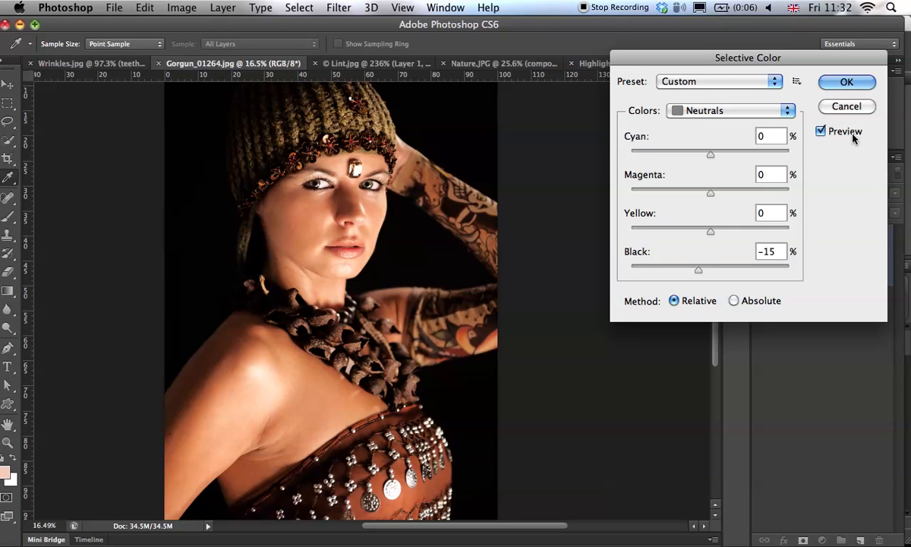